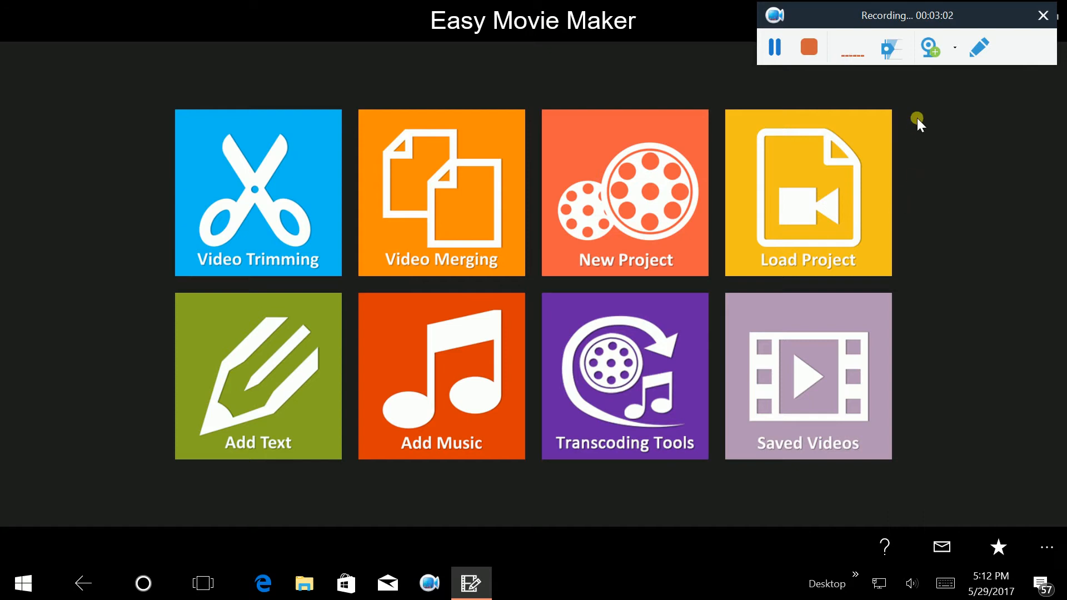
pyautogui.click(931, 50)
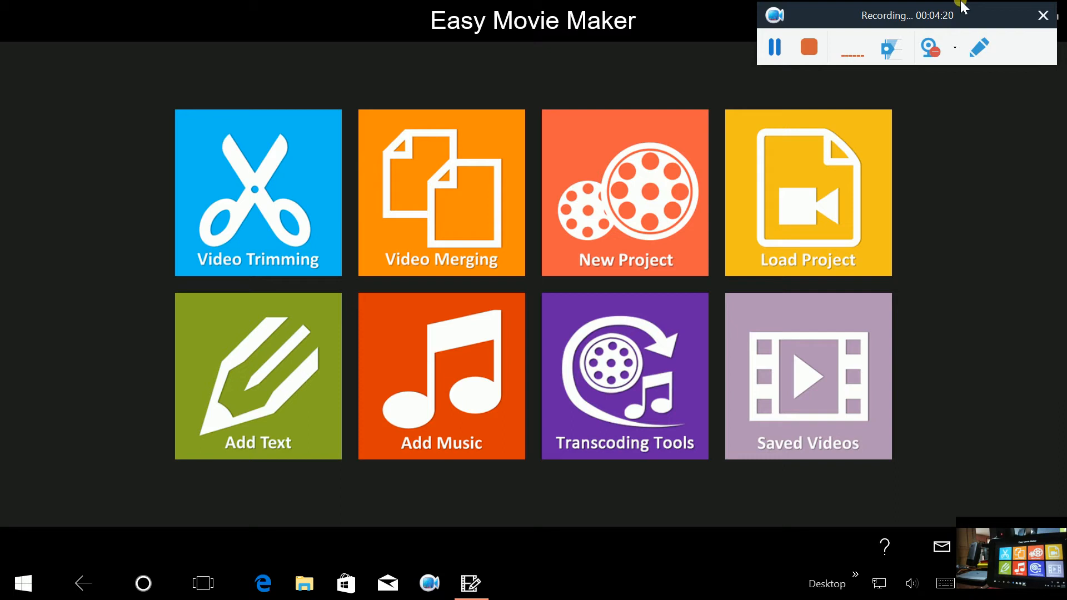
pyautogui.click(932, 52)
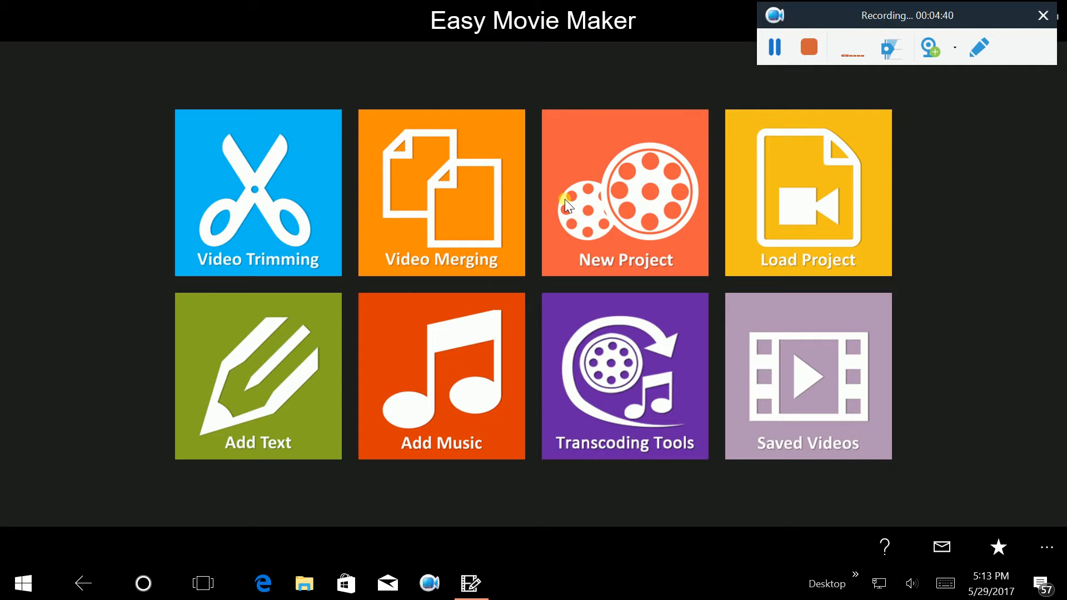
# Create a new project from the video WIN_20170529_16_22_40_Pro in the Photos collection.
pyautogui.click(628, 186)
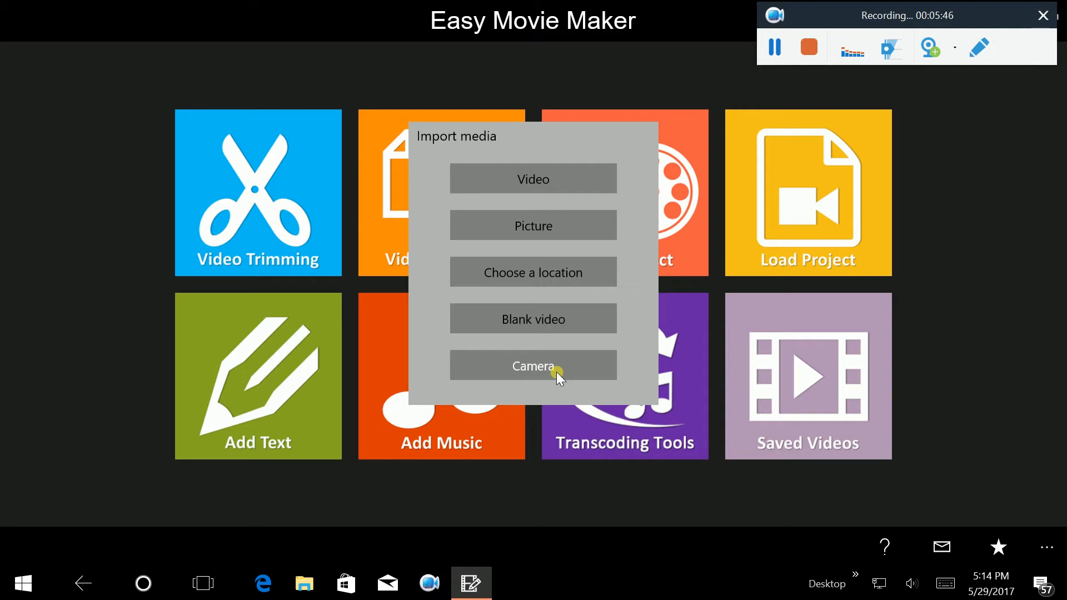
pyautogui.click(544, 179)
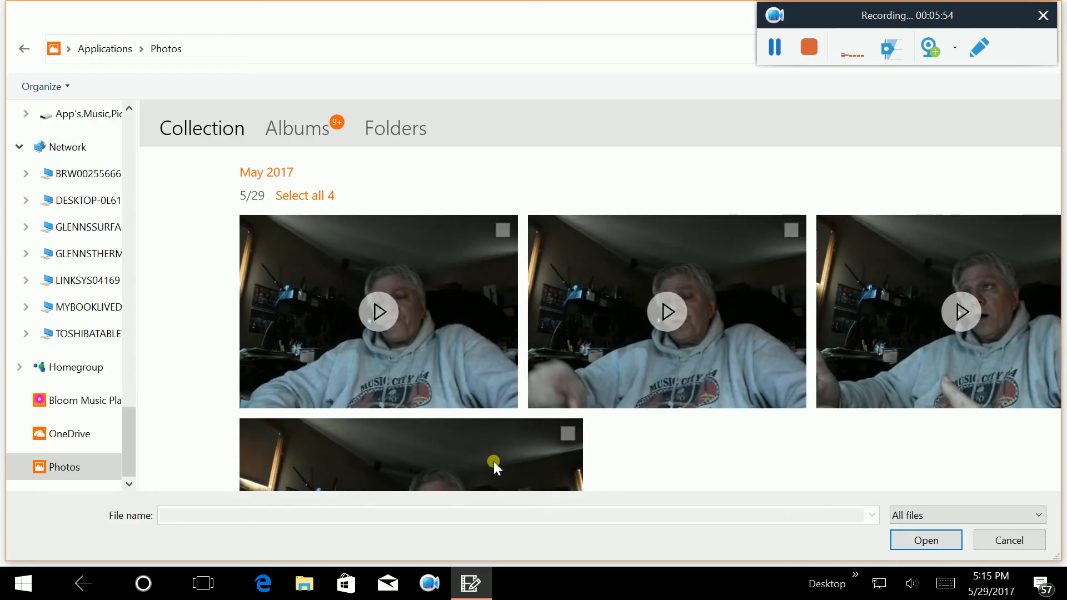
pyautogui.click(269, 448)
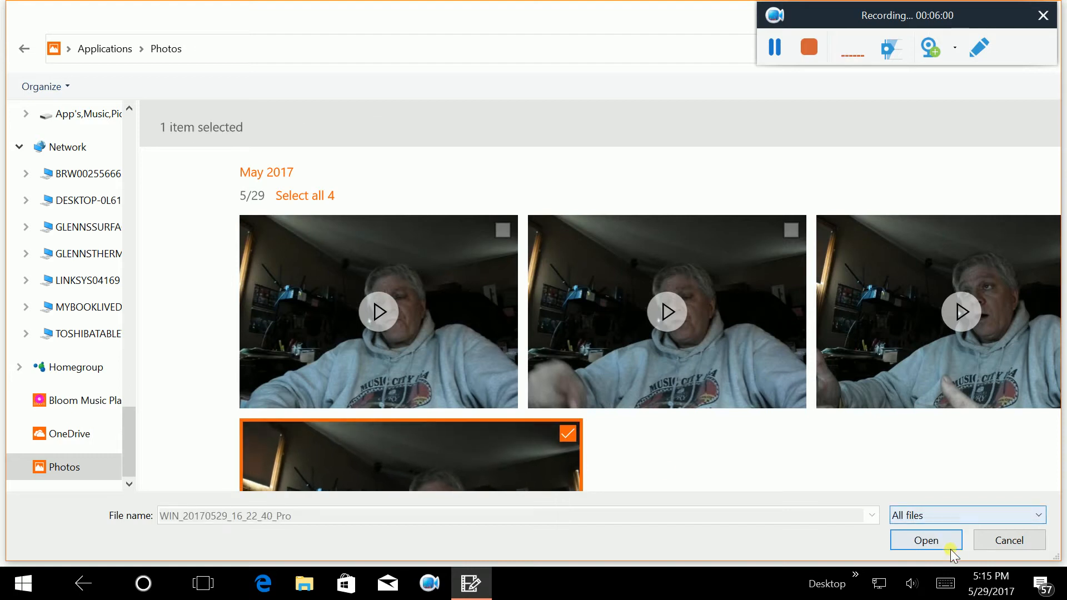
pyautogui.click(935, 546)
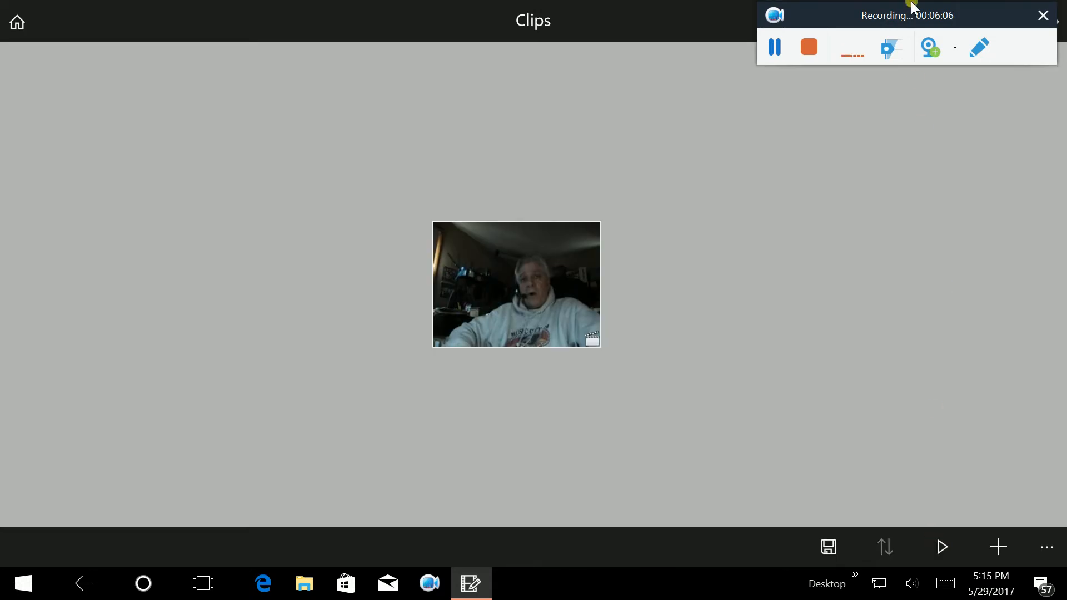
# Continue from the clips to the project's text stage and activate the placeholder text box on the video.
pyautogui.moveTo(900, 12); pyautogui.dragTo(221, 16)
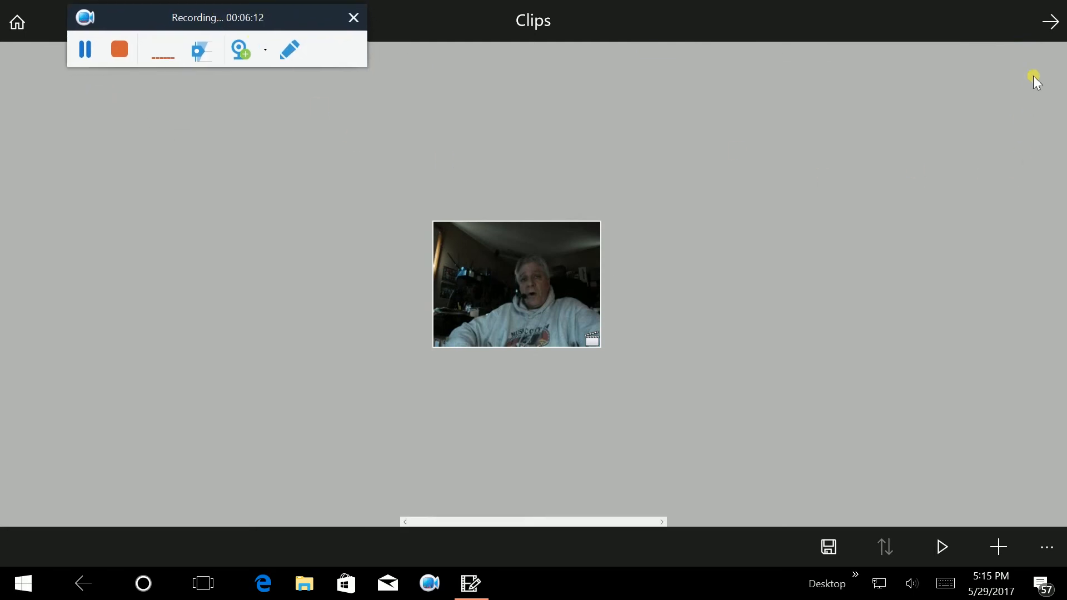
pyautogui.click(1048, 23)
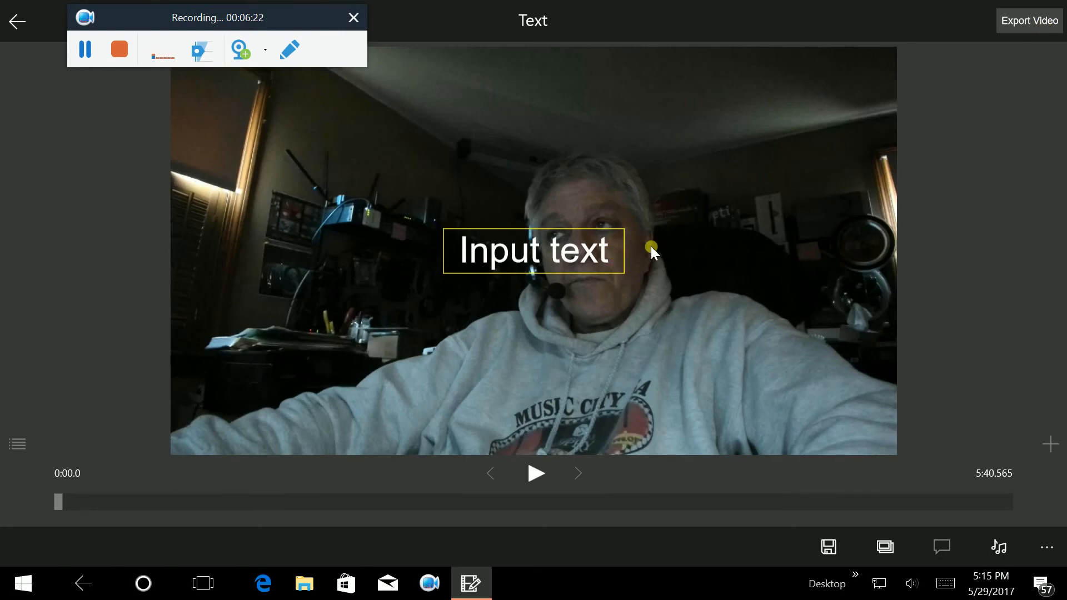
pyautogui.click(589, 254)
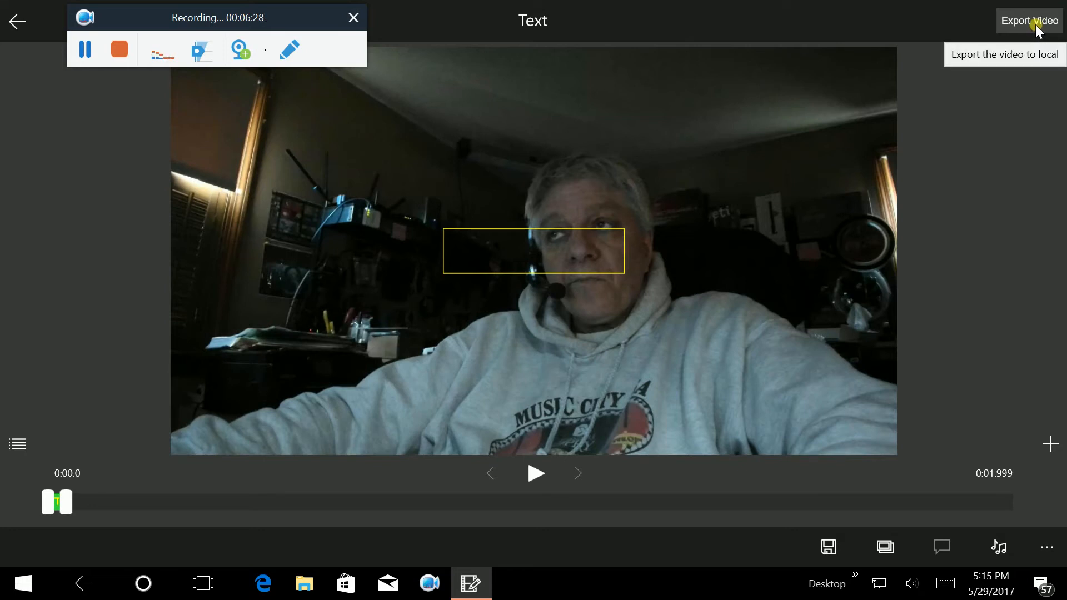
# Export the video with the file name "Facebook video", leaving automatic renaming off.
pyautogui.click(1035, 22)
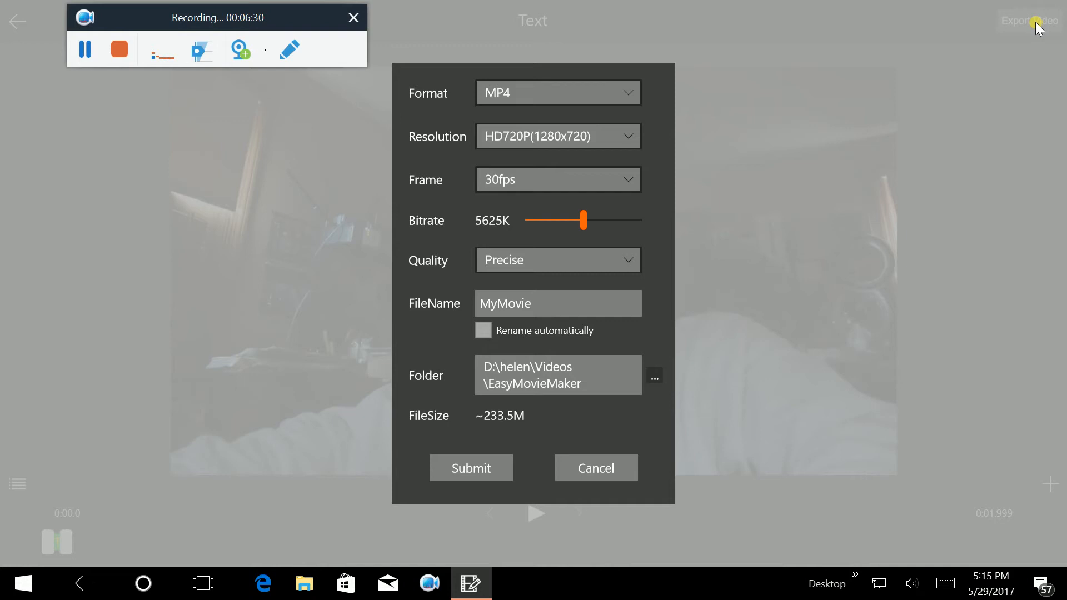
pyautogui.click(613, 316)
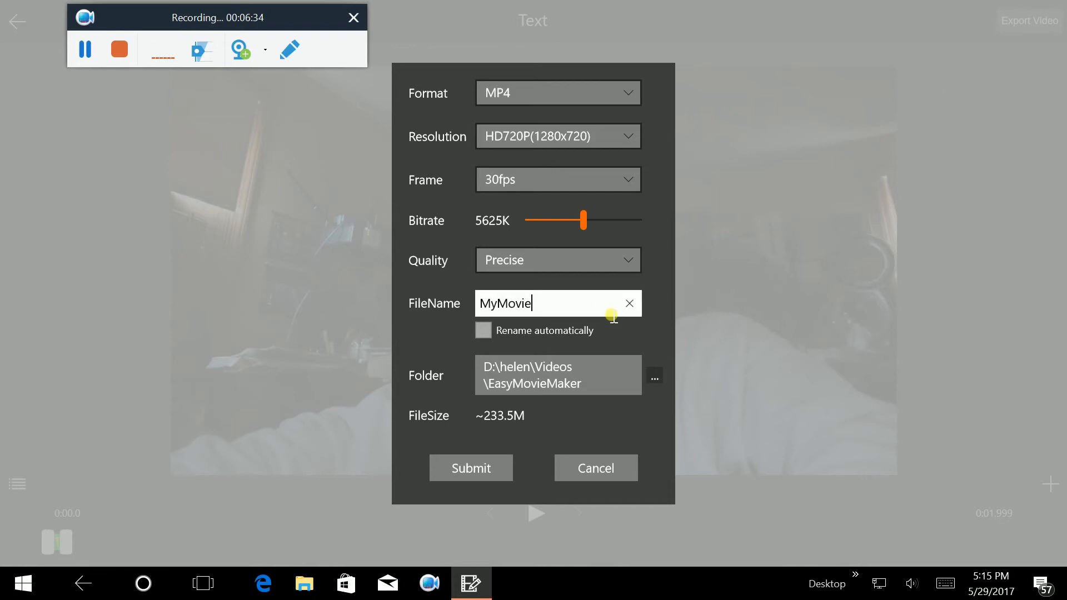
pyautogui.click(484, 330)
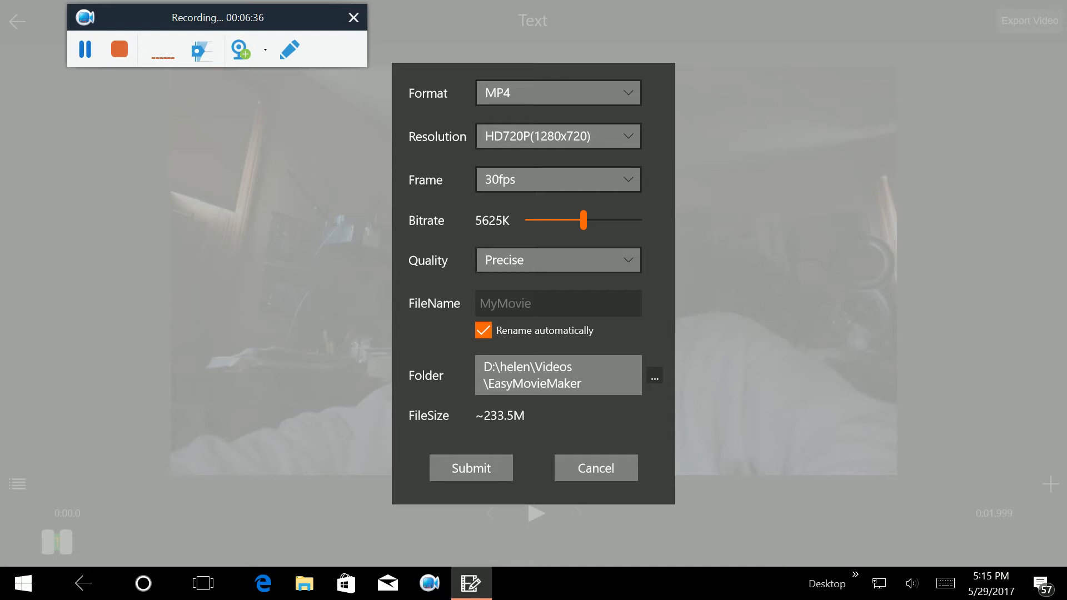
pyautogui.click(483, 330)
pyautogui.click(531, 317)
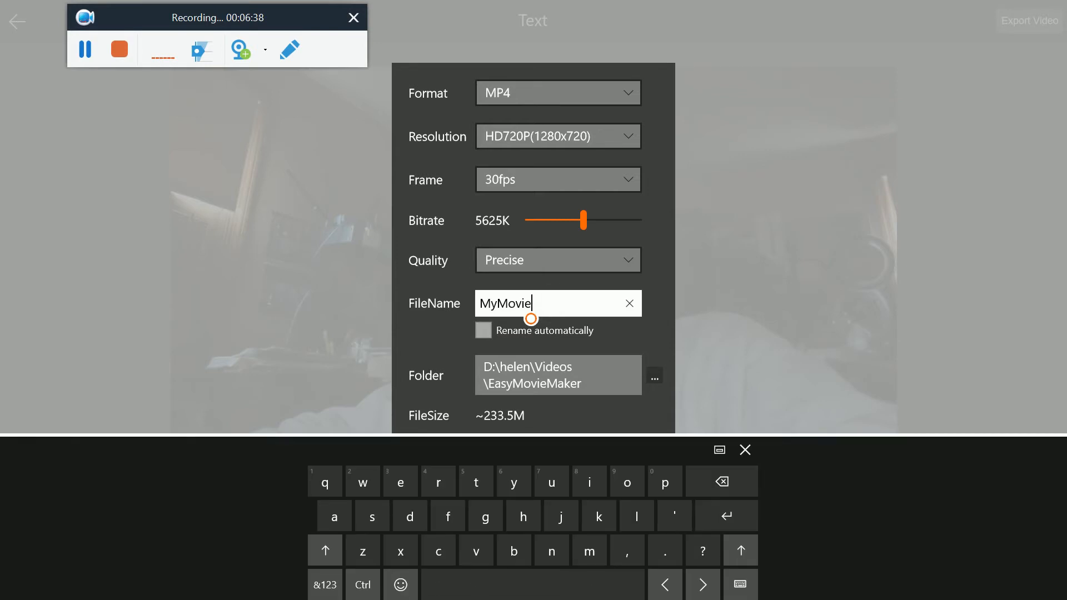
pyautogui.press('BackSpace')
pyautogui.press('BackSpace')
pyautogui.press('BackSpace')
pyautogui.press('BackSpace')
pyautogui.press('BackSpace')
pyautogui.press('BackSpace')
pyautogui.press('BackSpace')
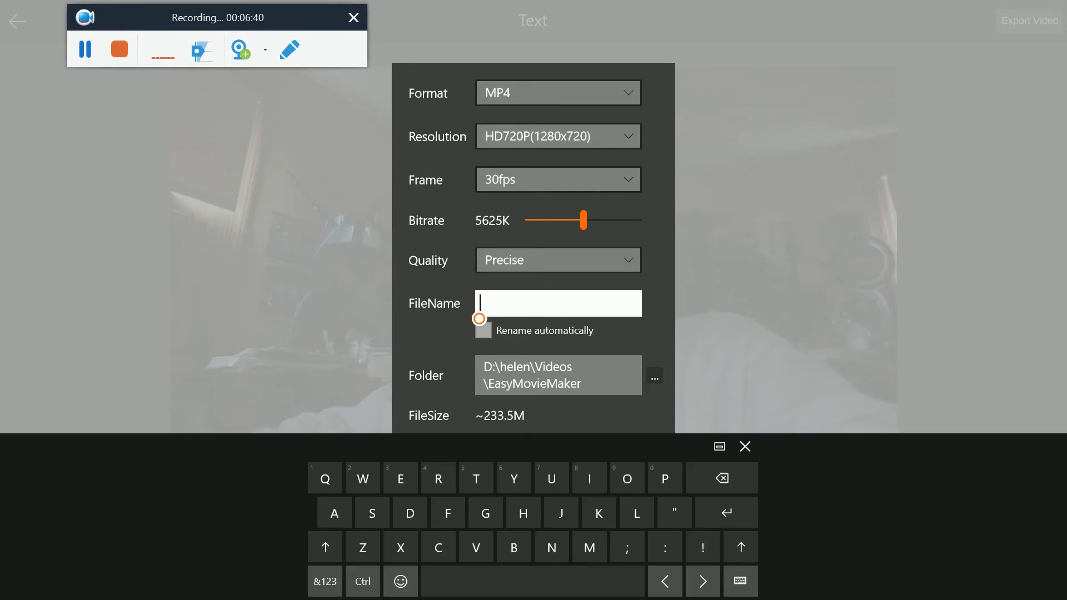
pyautogui.write('Facebo')
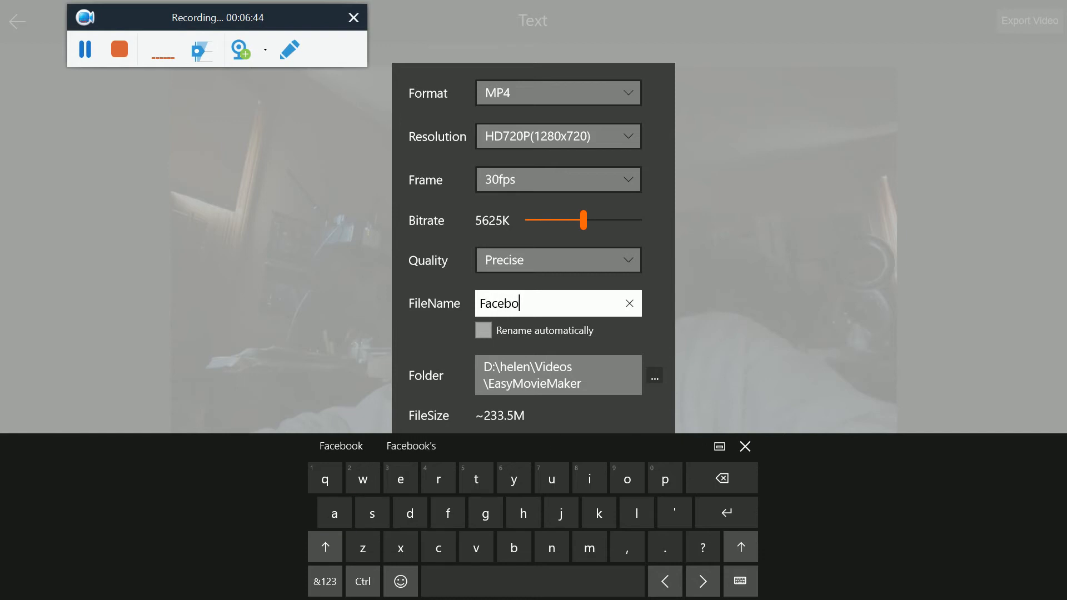
pyautogui.write('ok video')
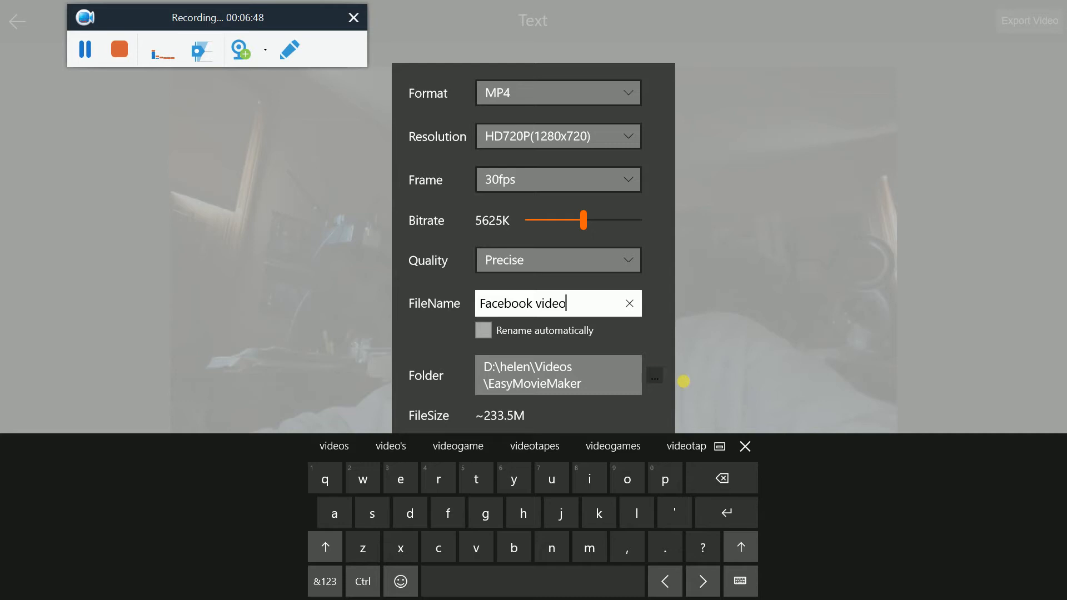
pyautogui.click(746, 446)
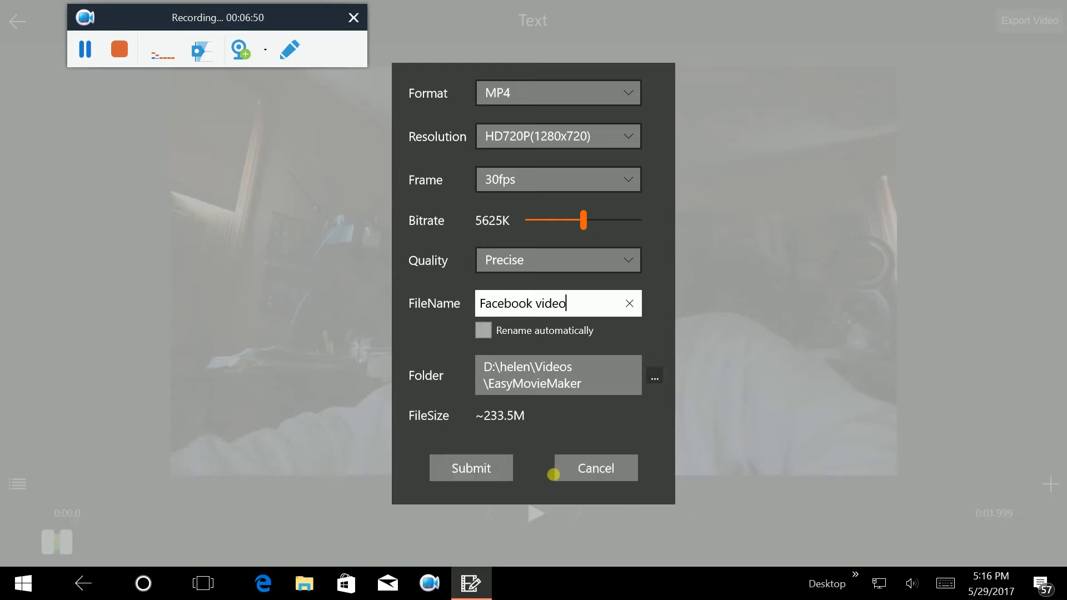
pyautogui.click(492, 470)
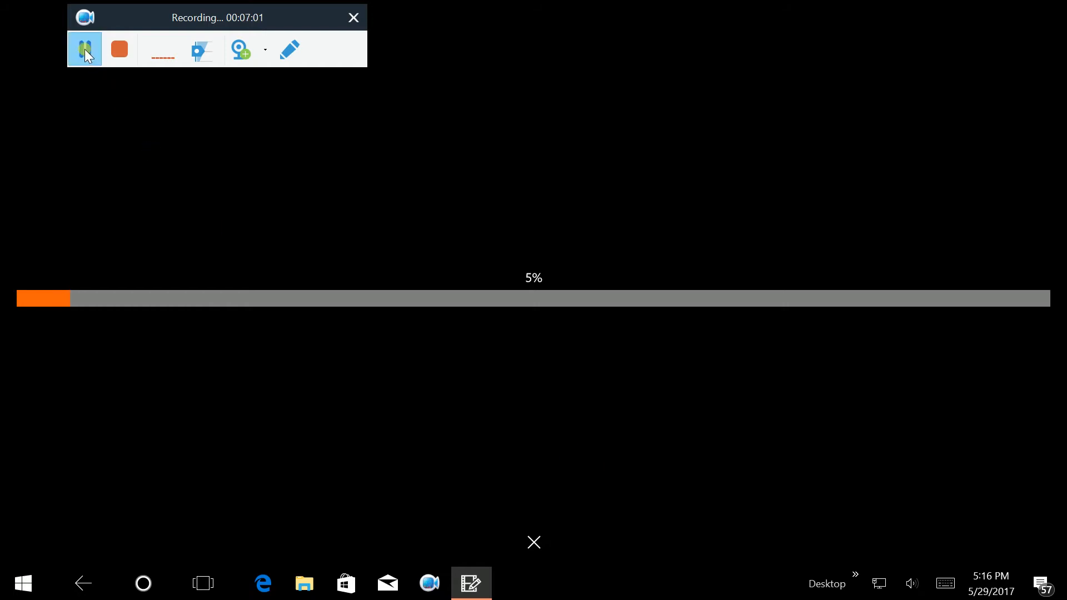
pyautogui.click(84, 49)
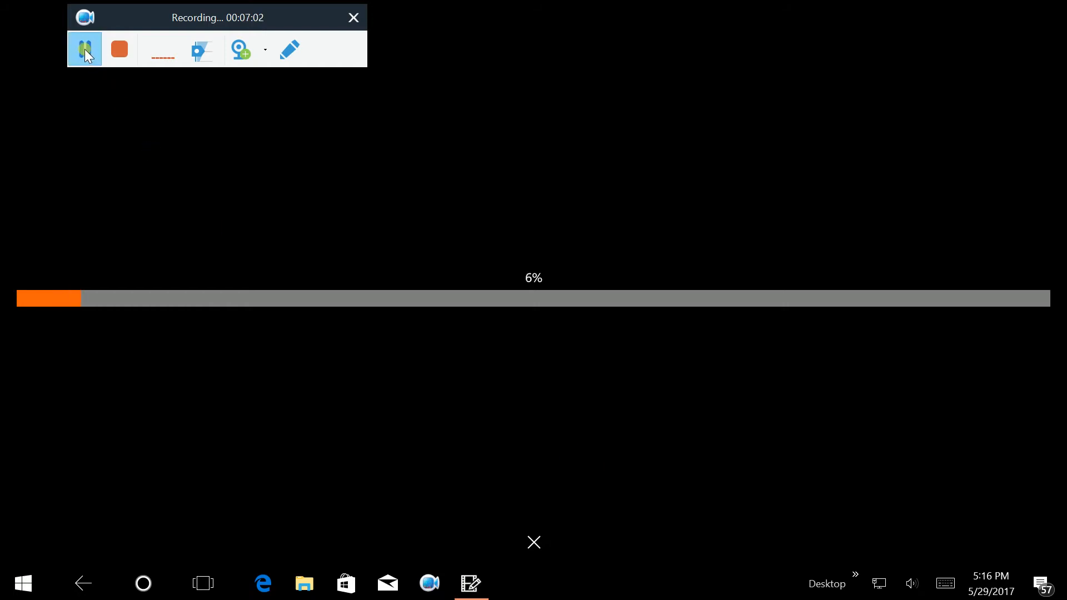
pyautogui.click(84, 48)
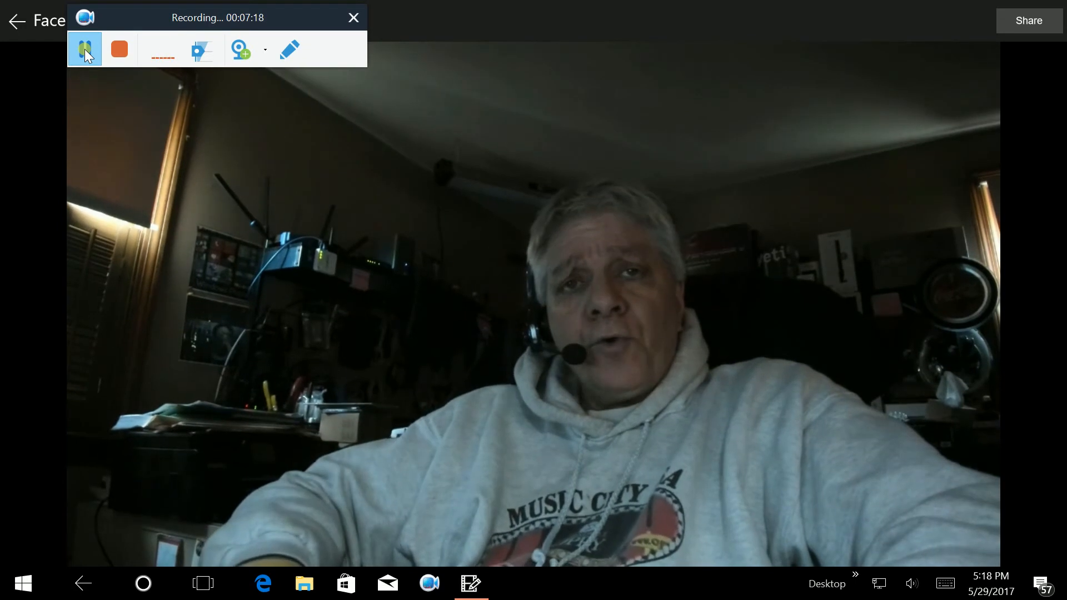
# Pause the exported video, look over its sharing options including the Send to apps, and return to the start screen.
pyautogui.moveTo(615, 181)
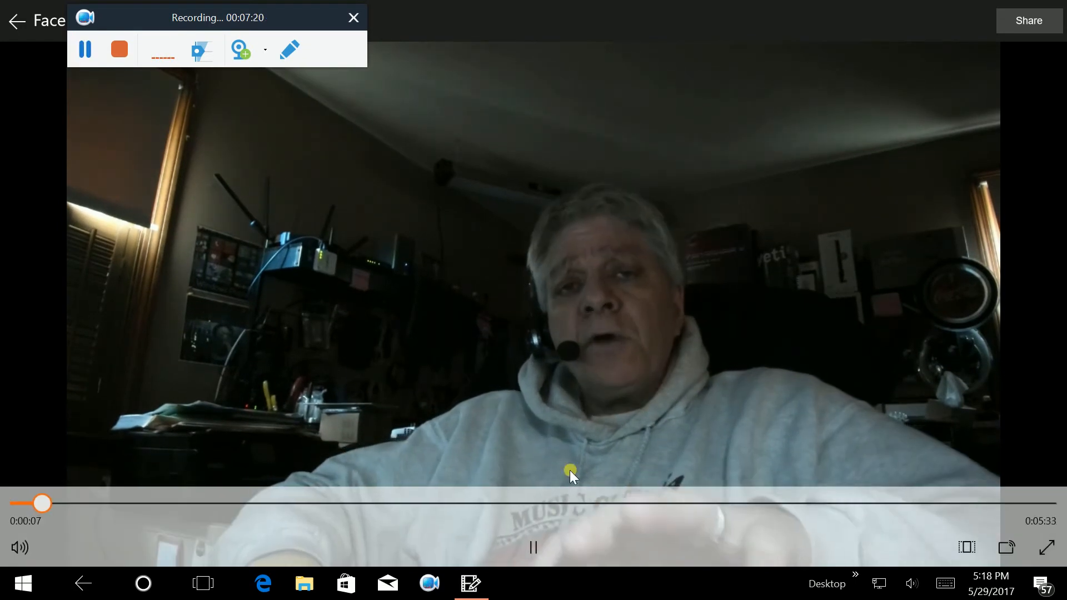
pyautogui.click(534, 546)
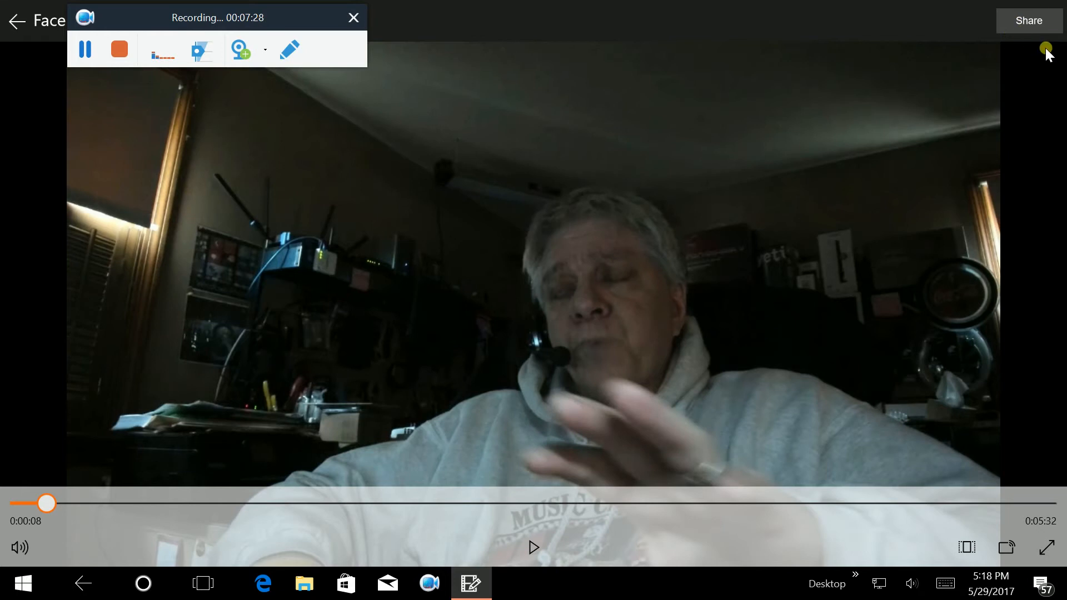
pyautogui.click(1032, 21)
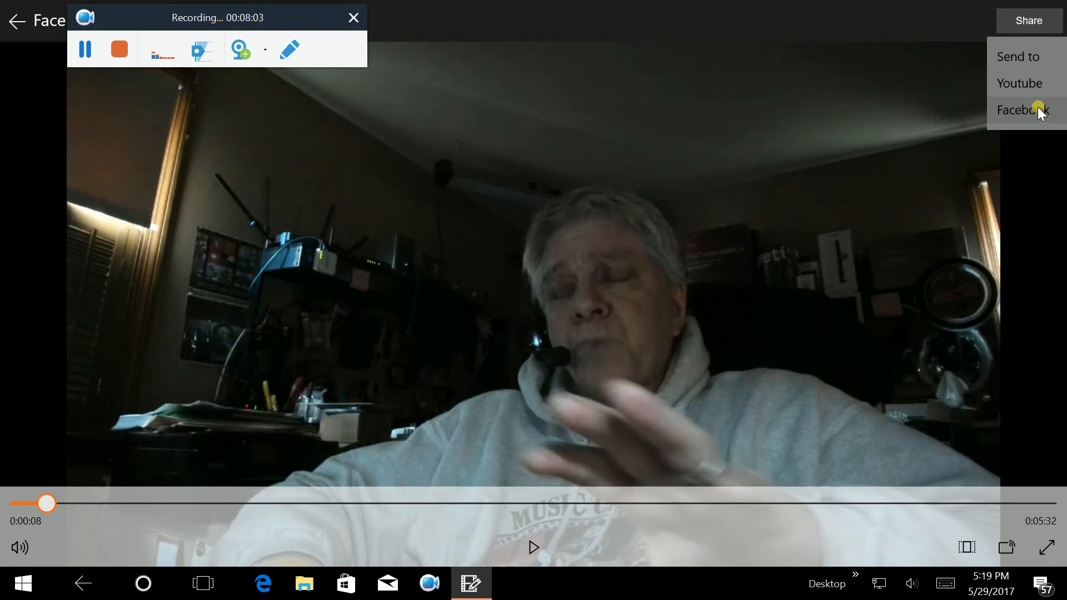
pyautogui.click(1027, 58)
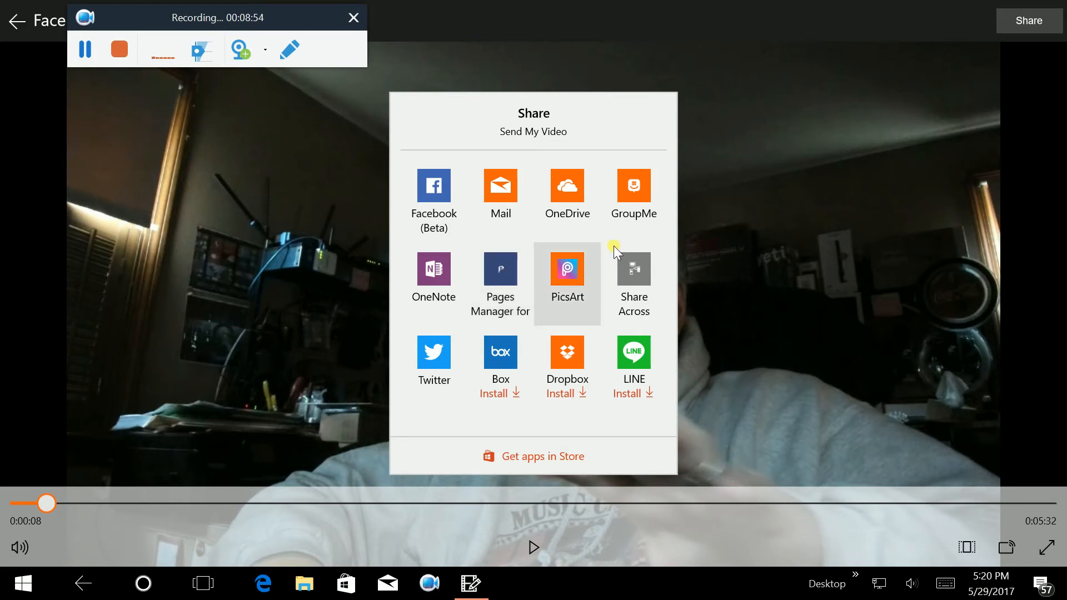
pyautogui.click(748, 213)
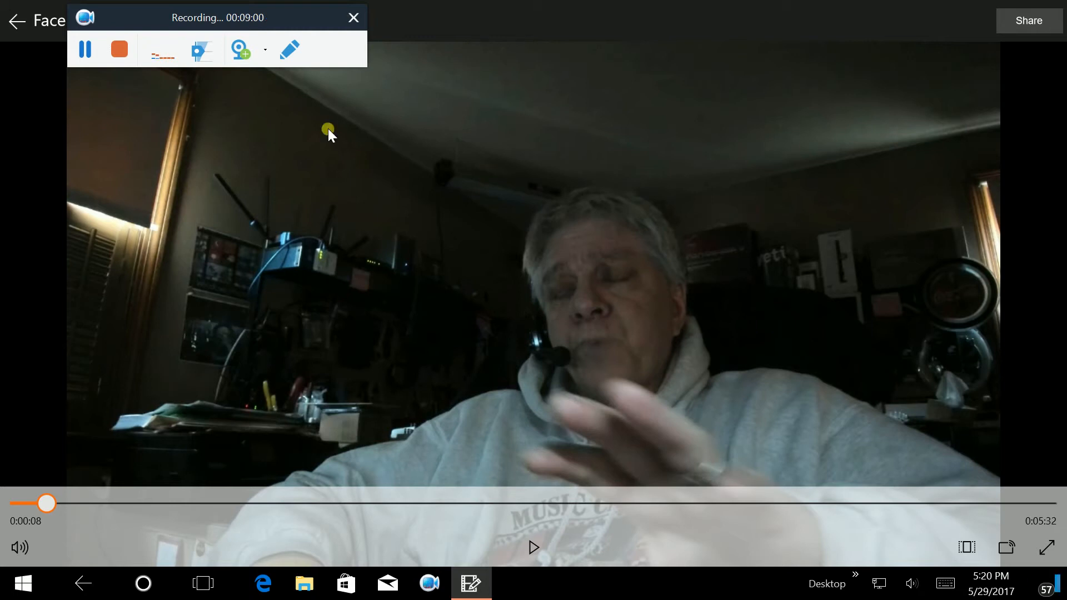
pyautogui.click(13, 20)
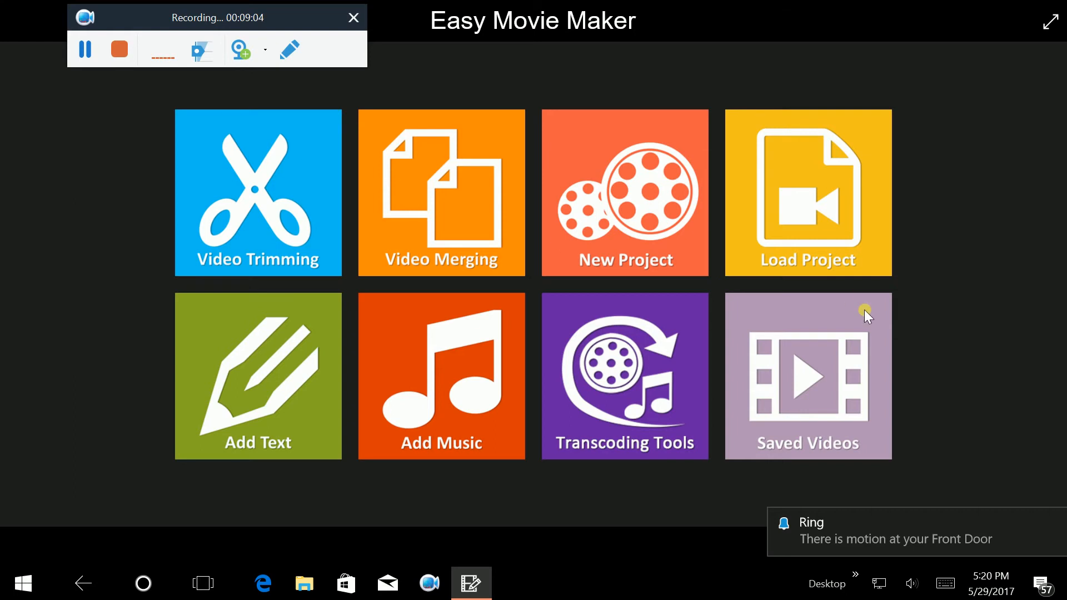
# Play Facebook video.mp4 from the saved videos, pause it, and return to the start screen.
pyautogui.click(819, 367)
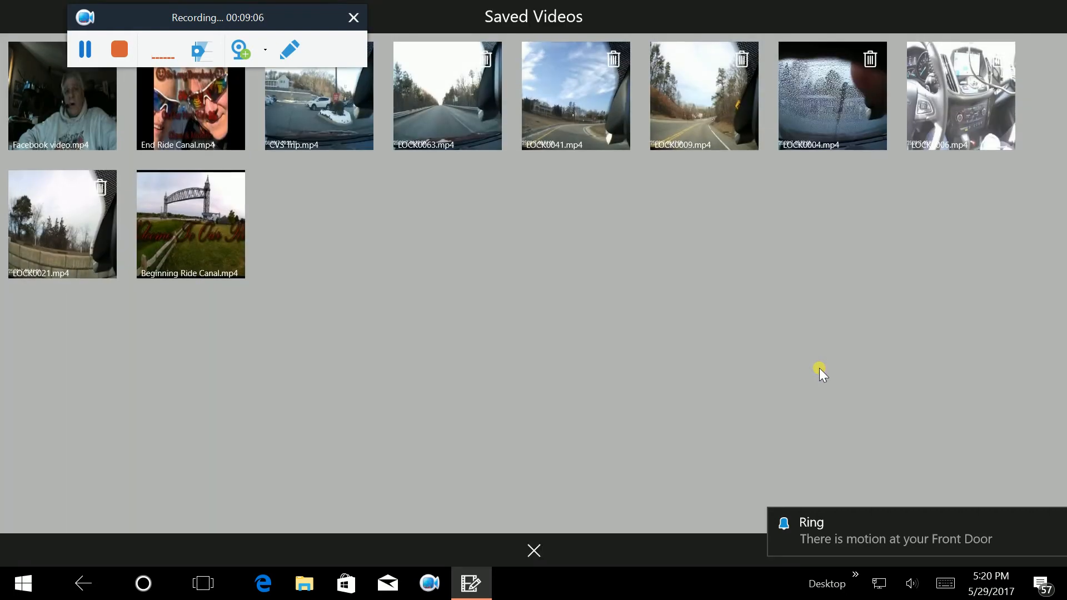
pyautogui.click(41, 92)
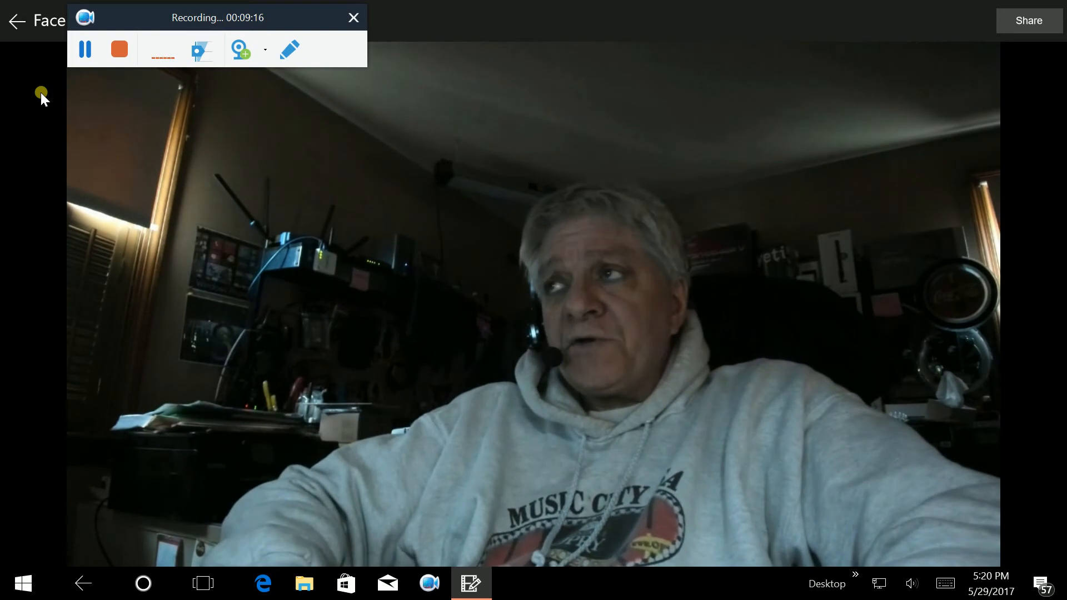
pyautogui.moveTo(365, 369)
pyautogui.click(529, 537)
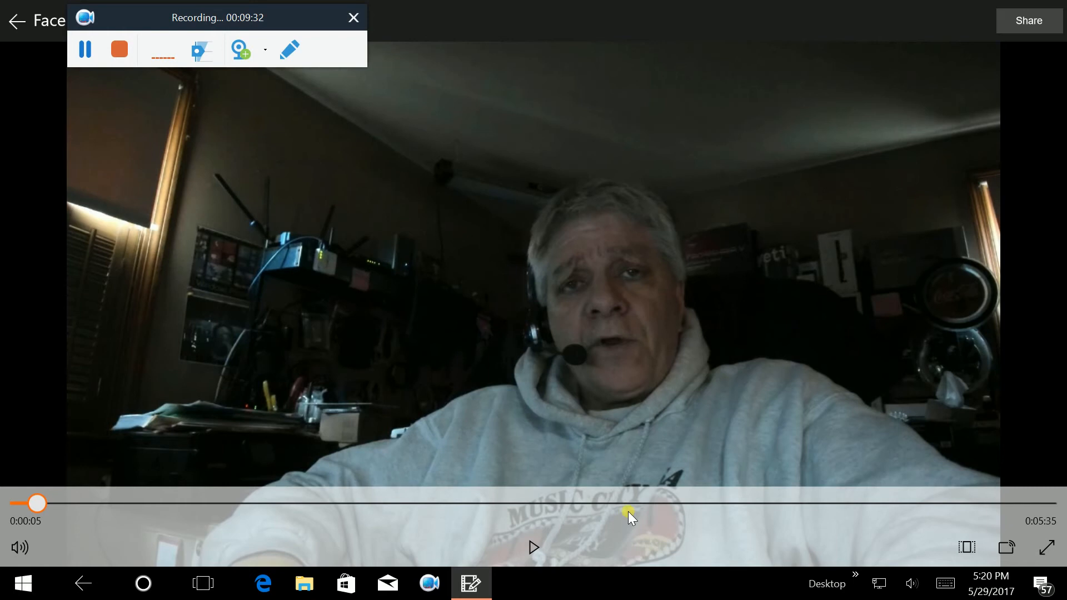
pyautogui.click(16, 22)
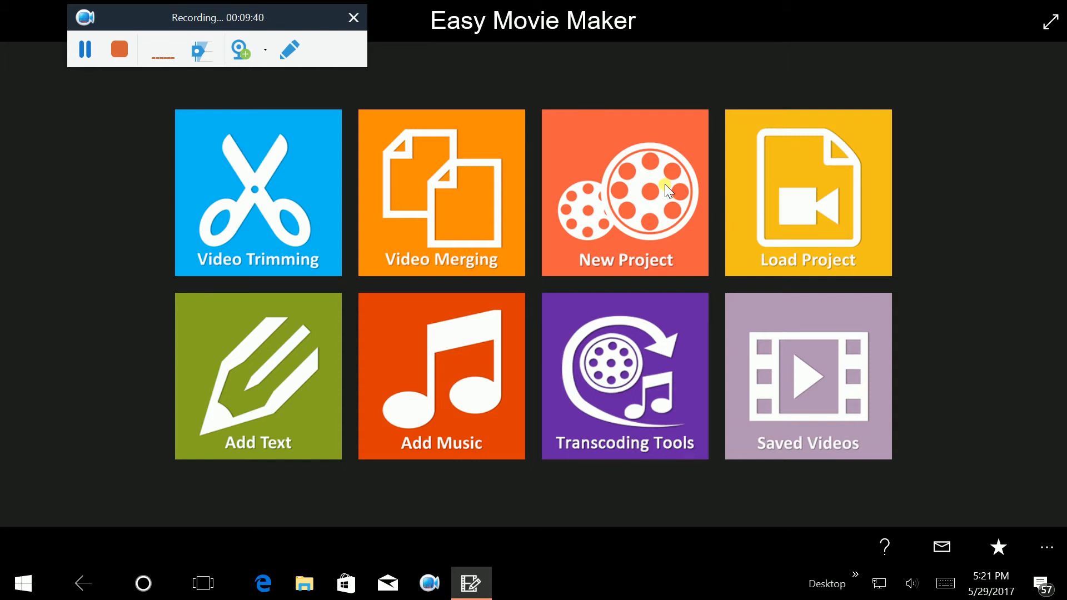
# Start a video merge with the four 5/29 clips in Photos, selected in order from WIN_20170529_16_22_40_Pro to WIN_20170529_16_31_55_Pro.
pyautogui.click(450, 173)
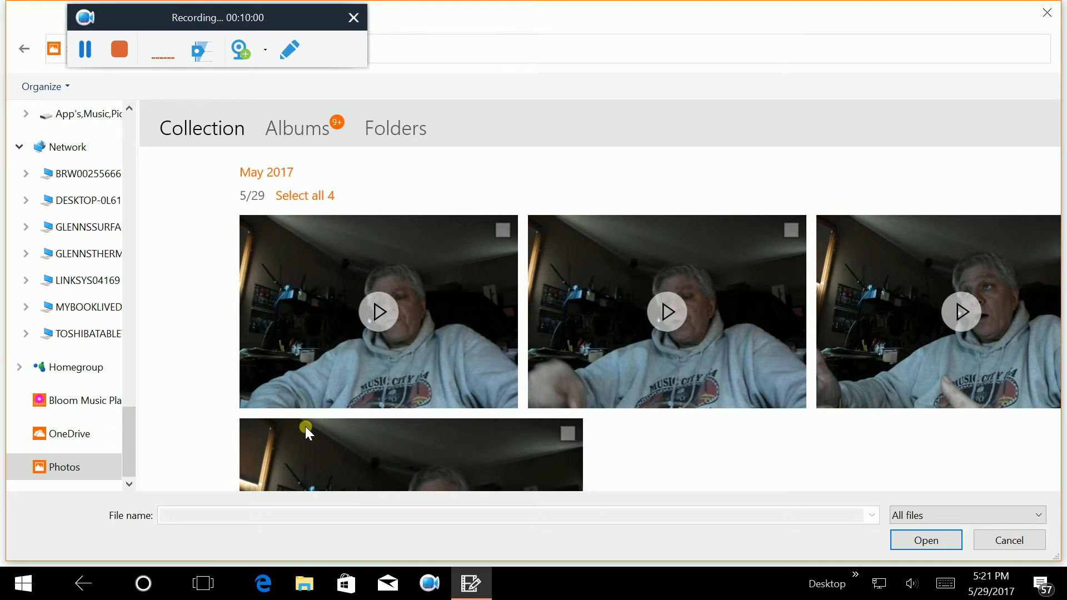
pyautogui.click(305, 426)
pyautogui.click(847, 256)
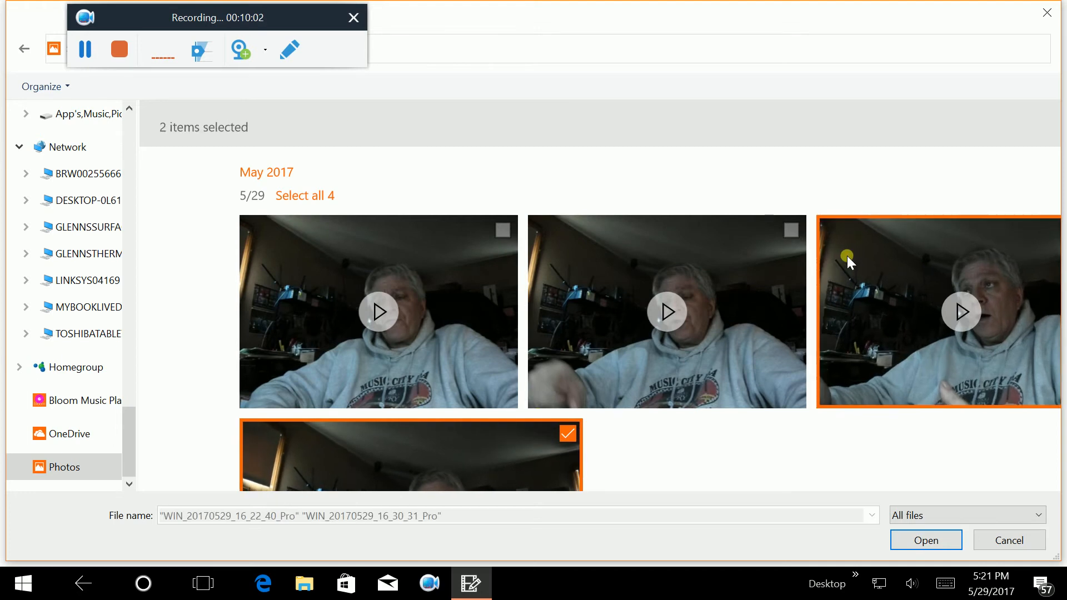
pyautogui.click(597, 242)
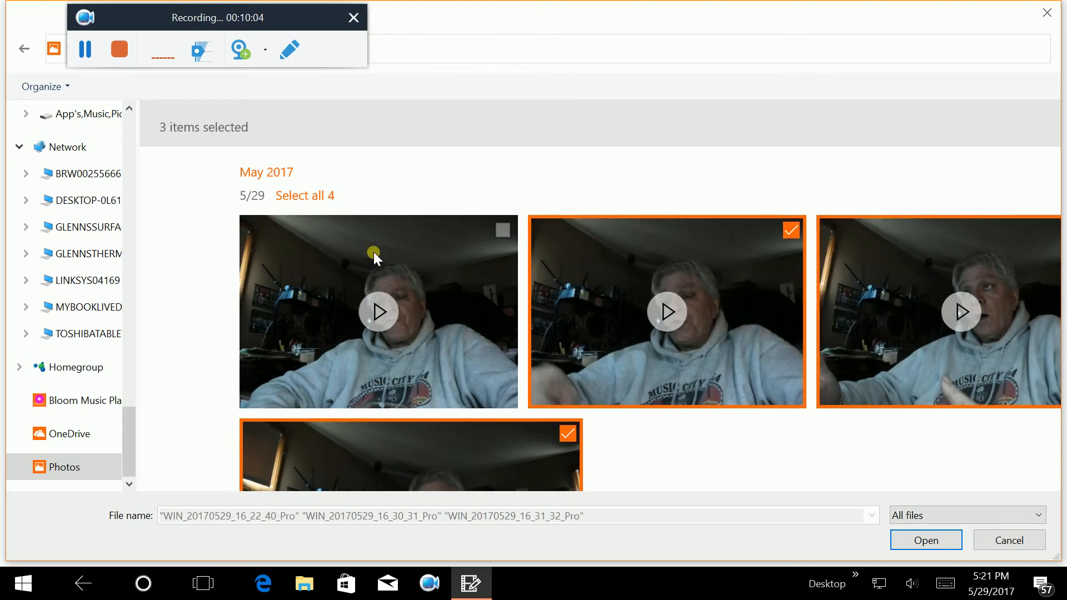
pyautogui.click(318, 246)
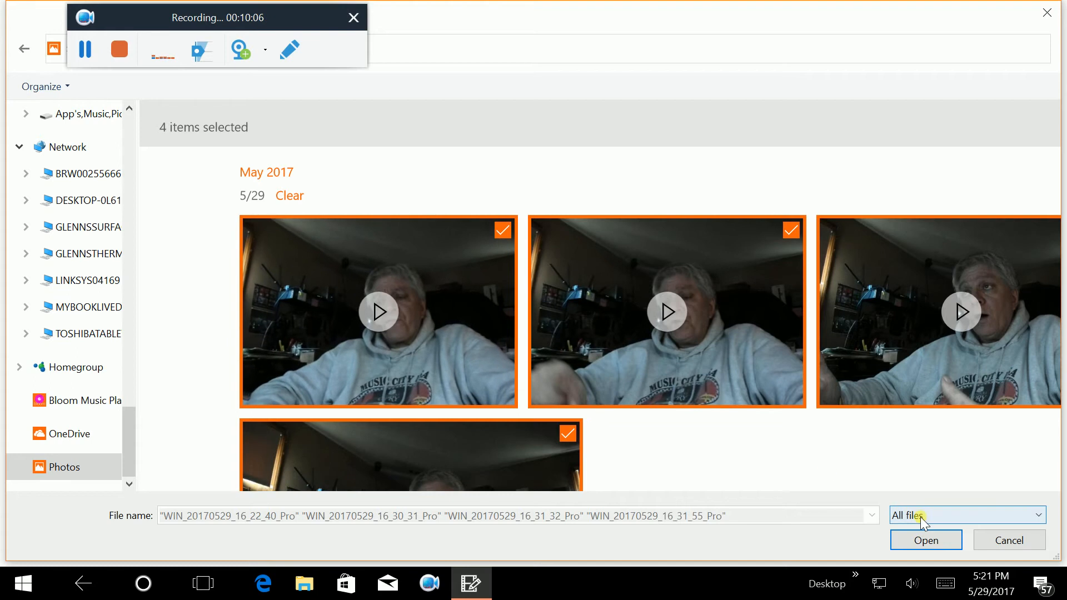
pyautogui.click(917, 537)
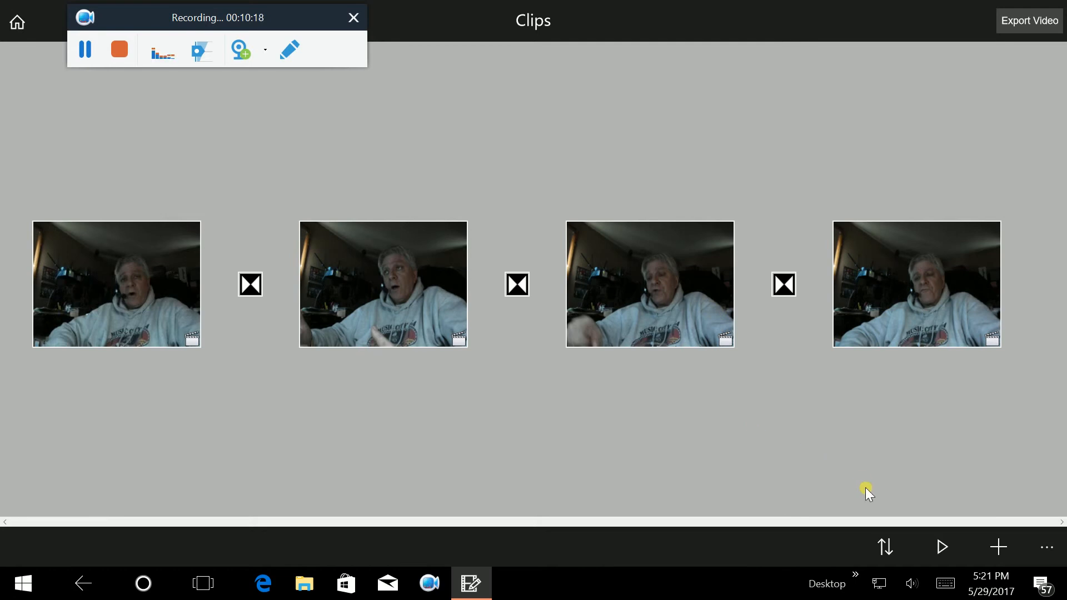
# Look at the order of the four clips in the Reorder view and accept it.
pyautogui.click(886, 548)
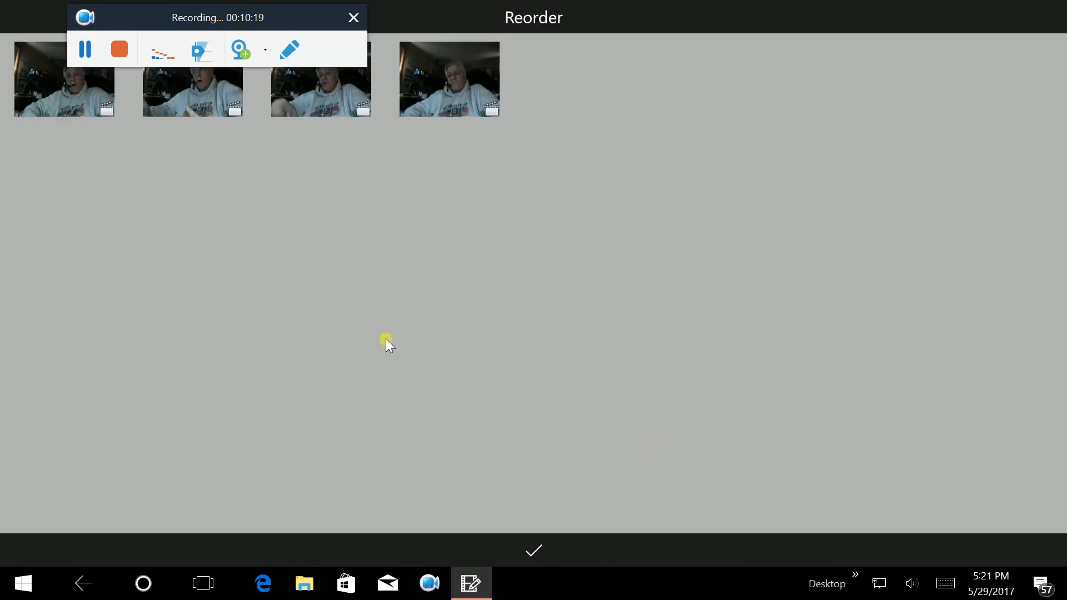
pyautogui.moveTo(51, 116); pyautogui.dragTo(17, 109)
pyautogui.click(539, 551)
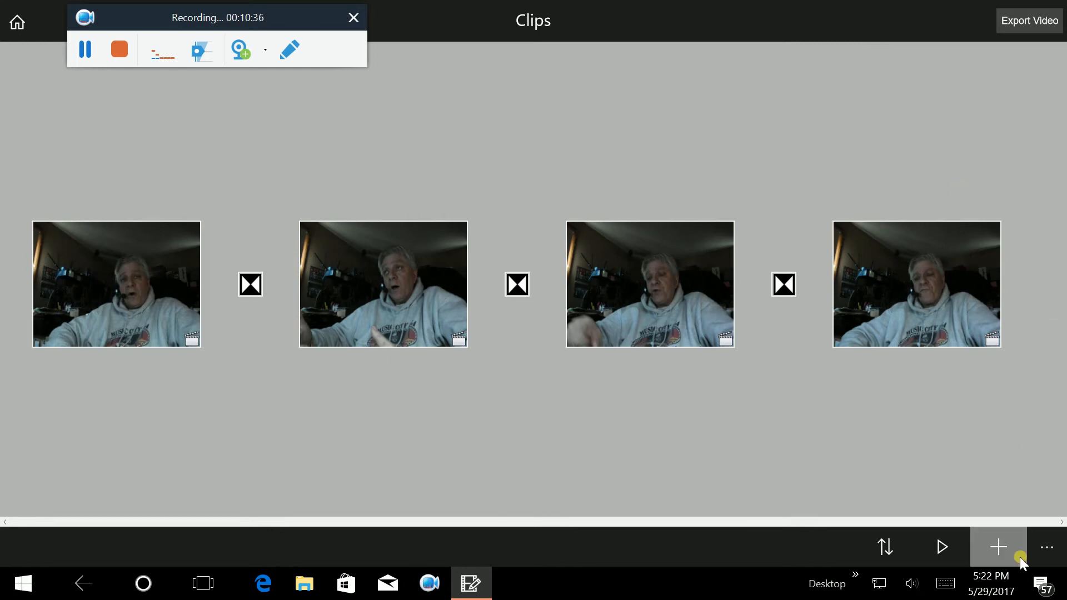
# Preview the merged clips briefly, pause the playback, and close the preview.
pyautogui.click(1037, 549)
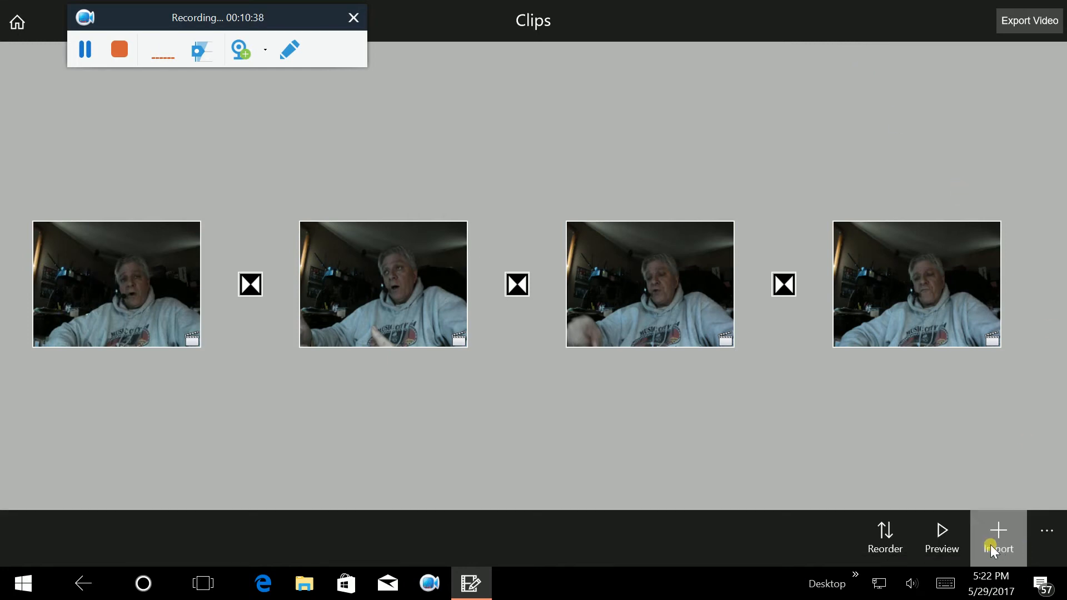
pyautogui.click(945, 535)
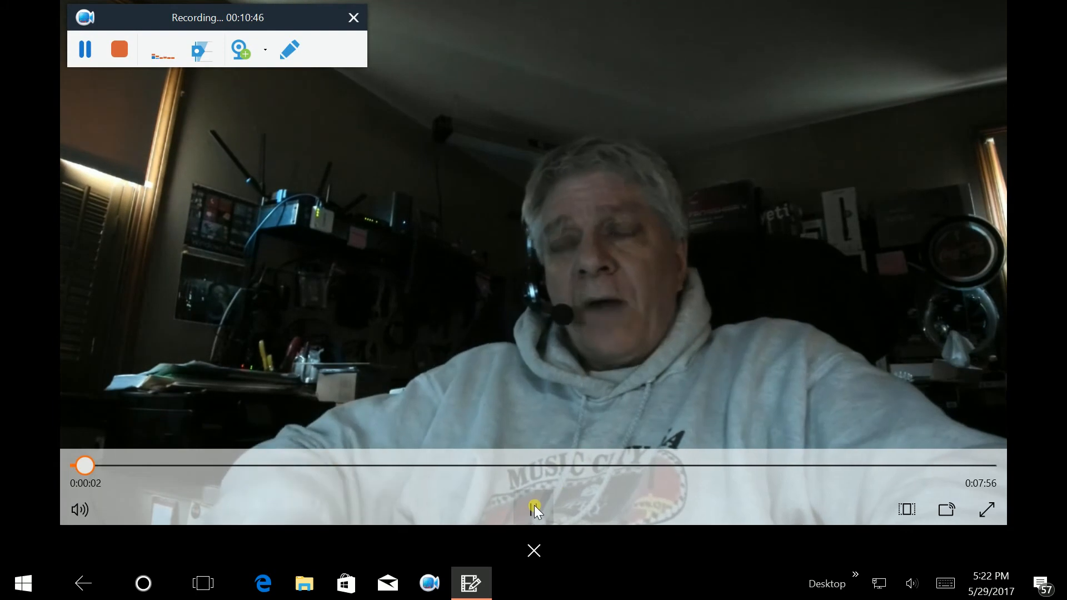
pyautogui.click(534, 505)
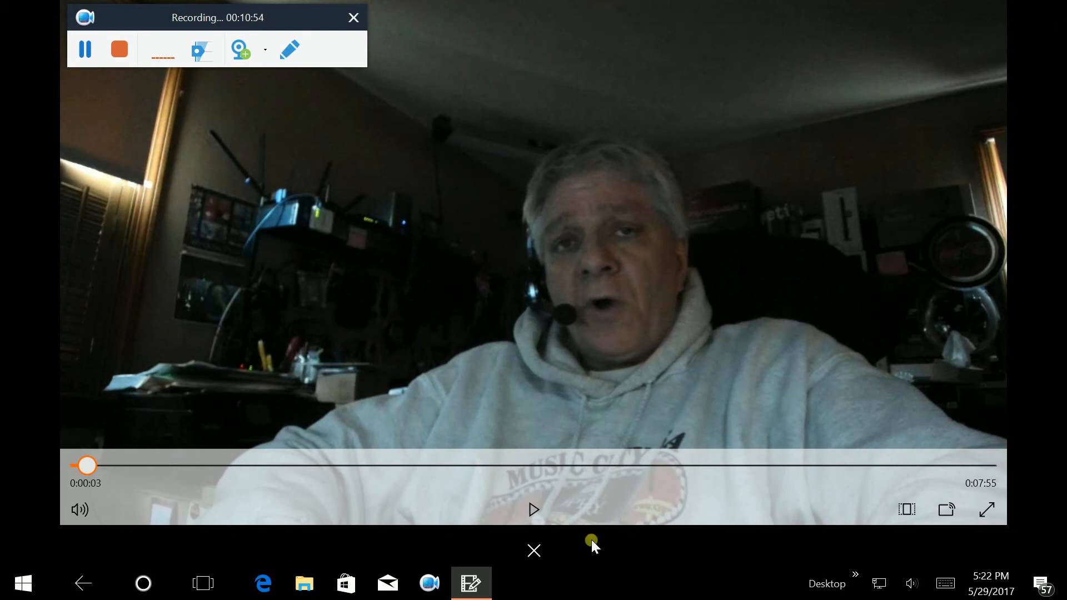
pyautogui.click(535, 550)
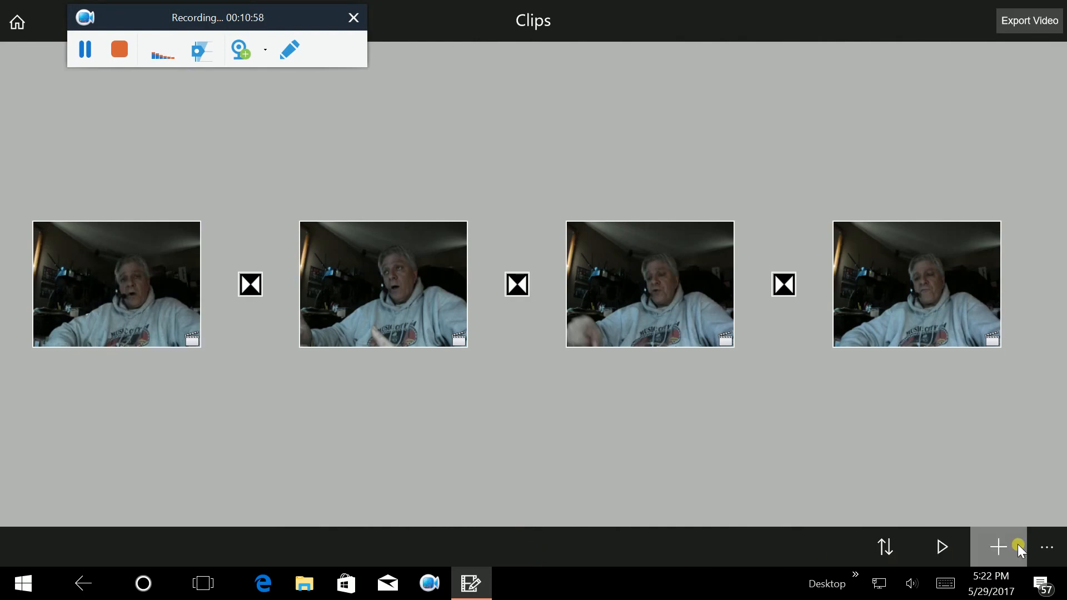
# Look at the Import file picker for adding further clips and close it without choosing any.
pyautogui.click(1047, 550)
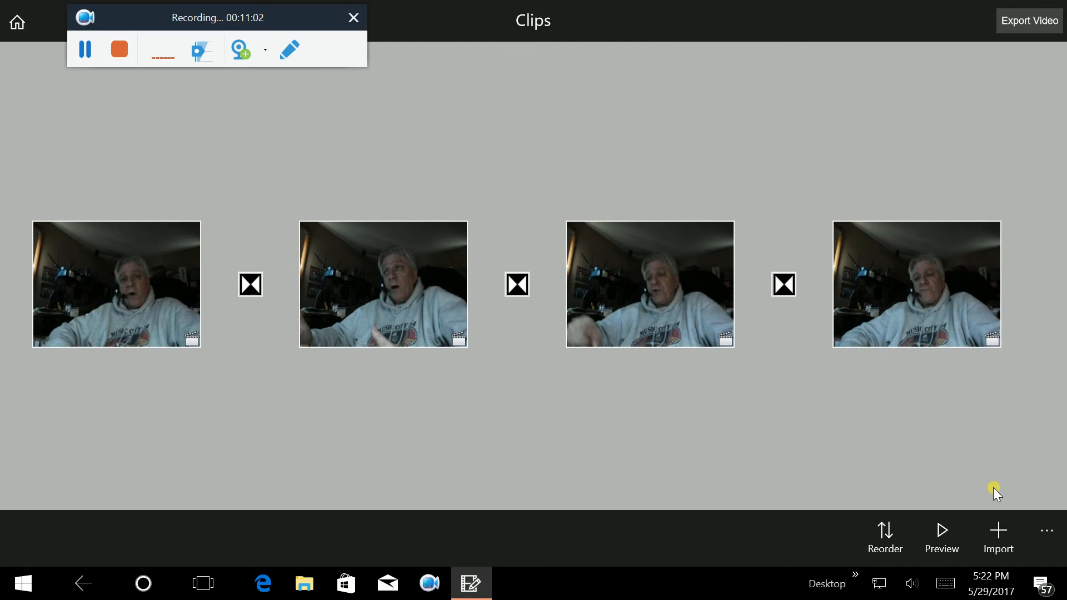
pyautogui.click(1003, 533)
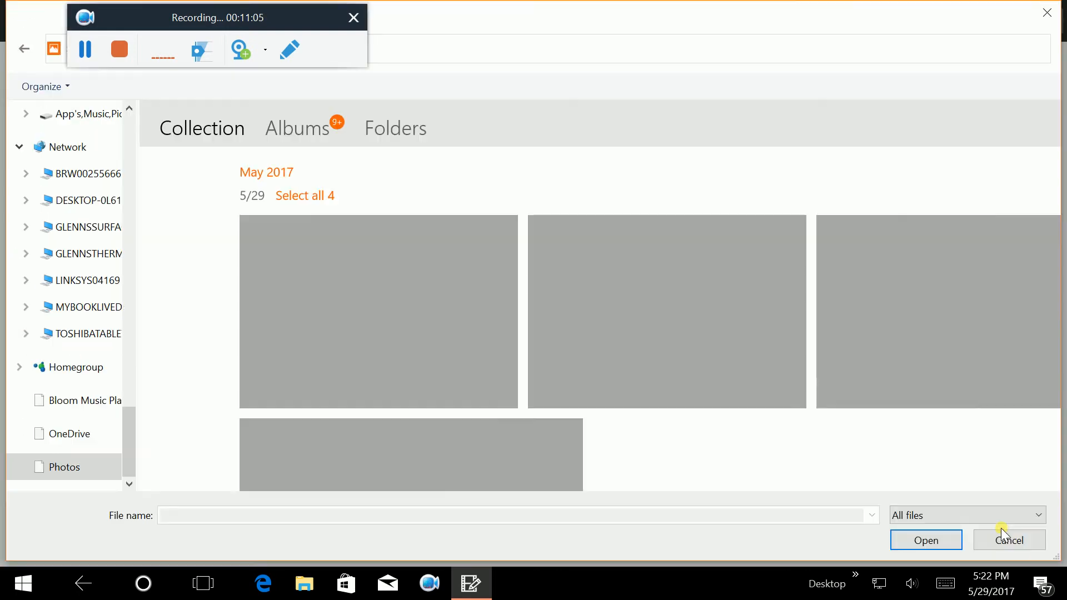
pyautogui.click(1046, 12)
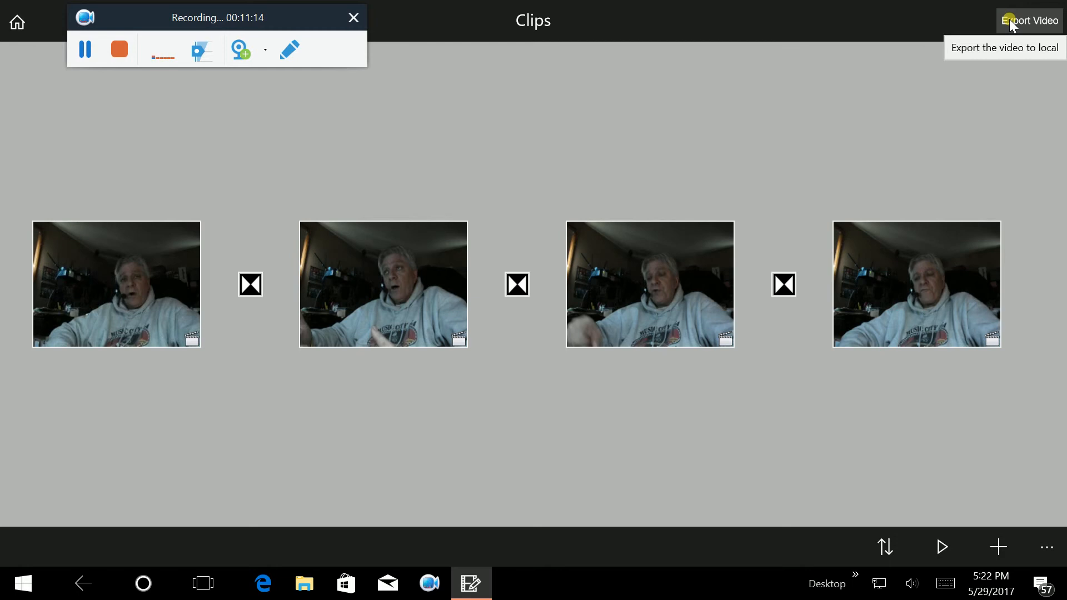
# Export the merged clips as MergedVideo in MP4 format at HD720P (1280x720), 30fps and Precise quality.
pyautogui.click(1013, 22)
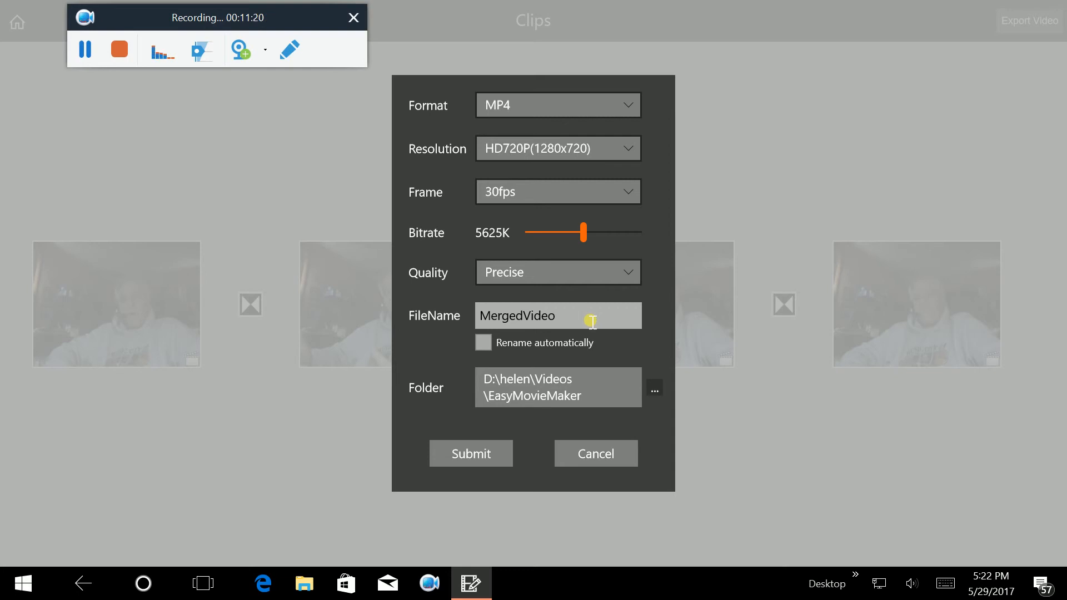
pyautogui.click(481, 451)
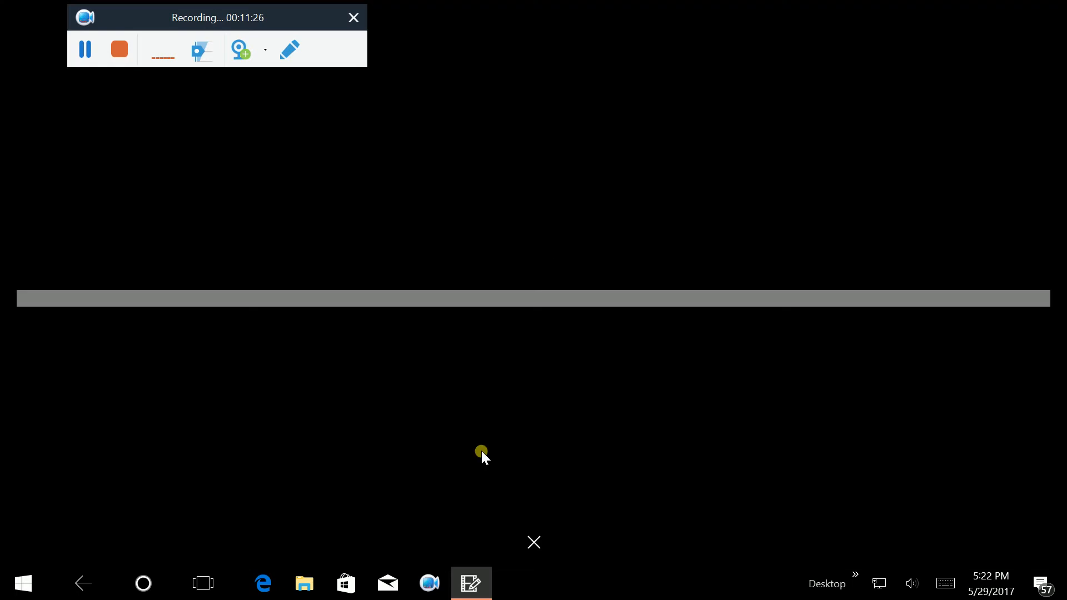
pyautogui.click(85, 52)
pyautogui.click(82, 51)
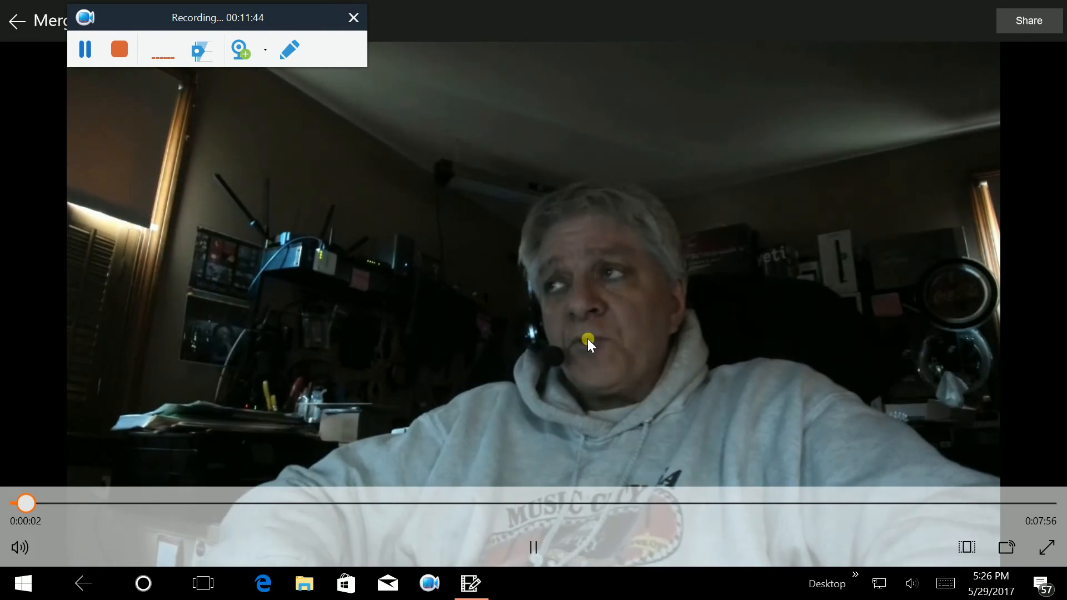
# Pause the merged video, skip ahead to about the one-minute mark, and play a short part from there.
pyautogui.click(533, 537)
pyautogui.moveTo(32, 503); pyautogui.dragTo(136, 504)
pyautogui.click(535, 544)
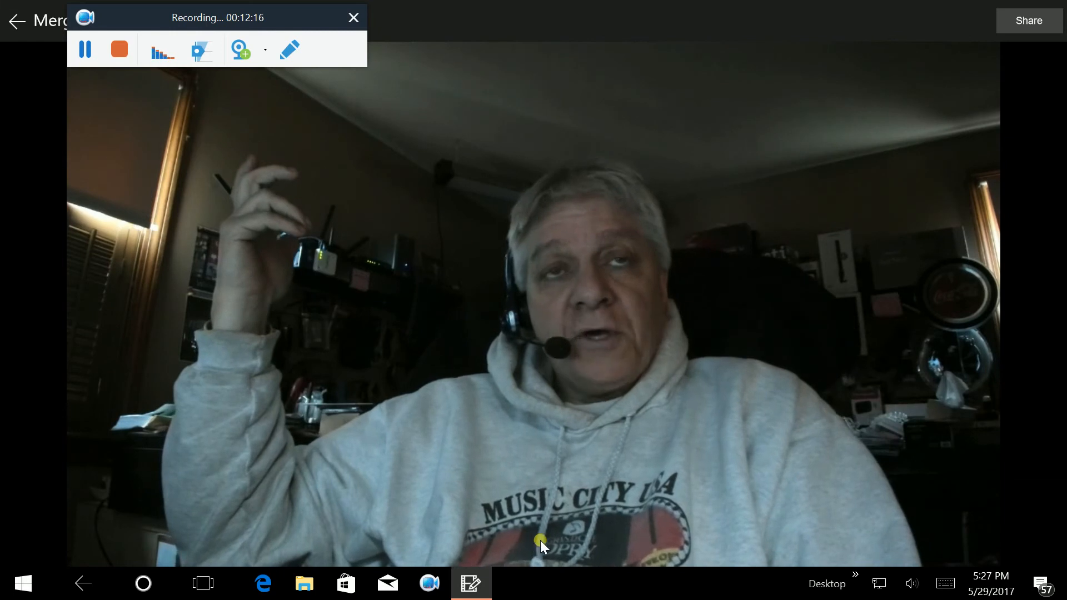
pyautogui.moveTo(635, 512)
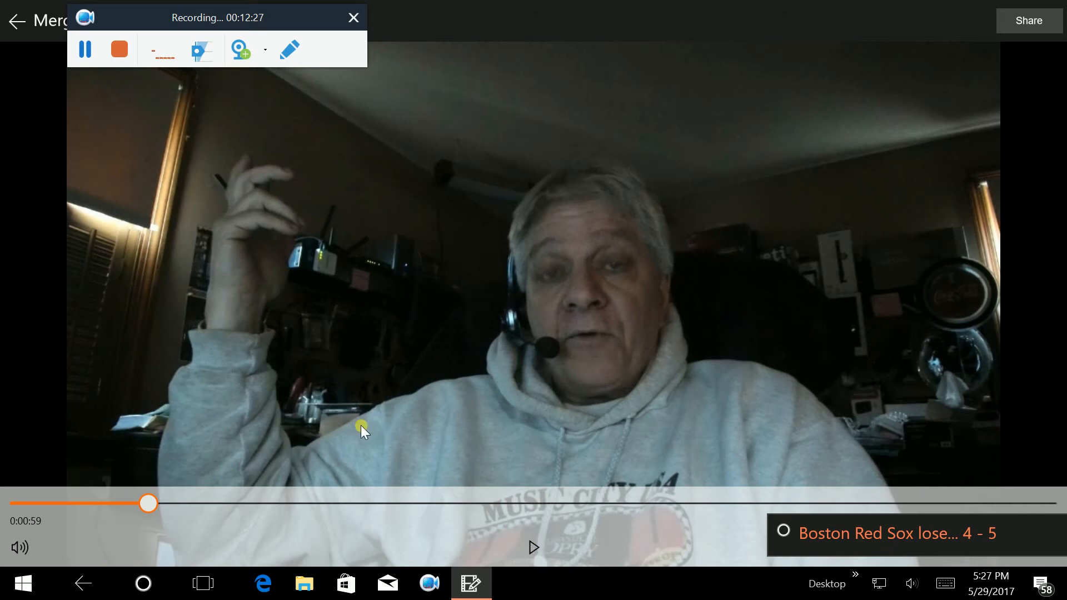
# Leave the merged video, look over the Saved Videos list, and return to the start screen.
pyautogui.click(27, 21)
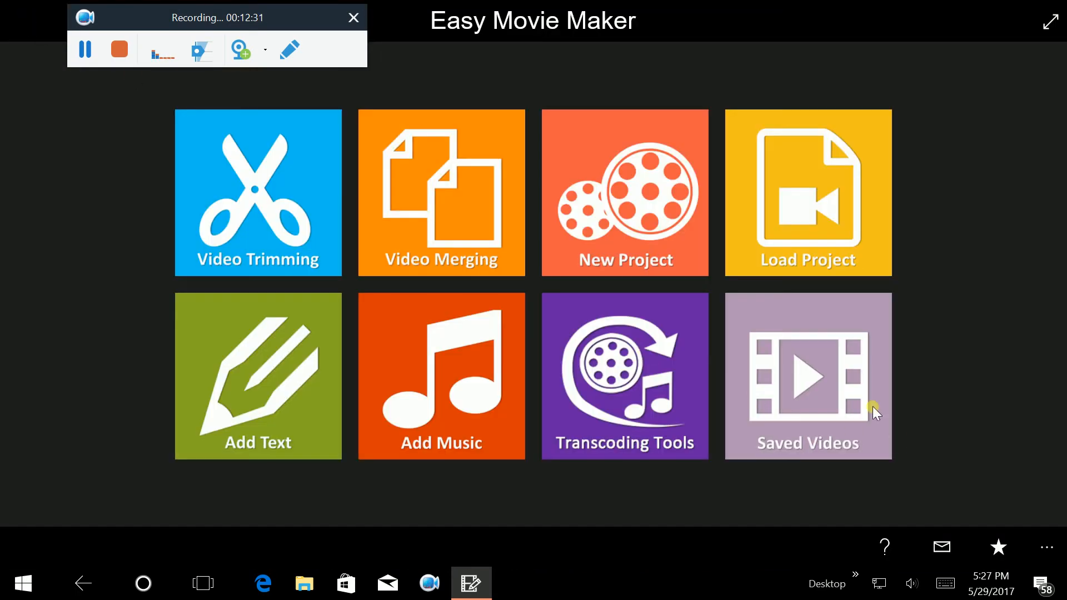
pyautogui.click(832, 382)
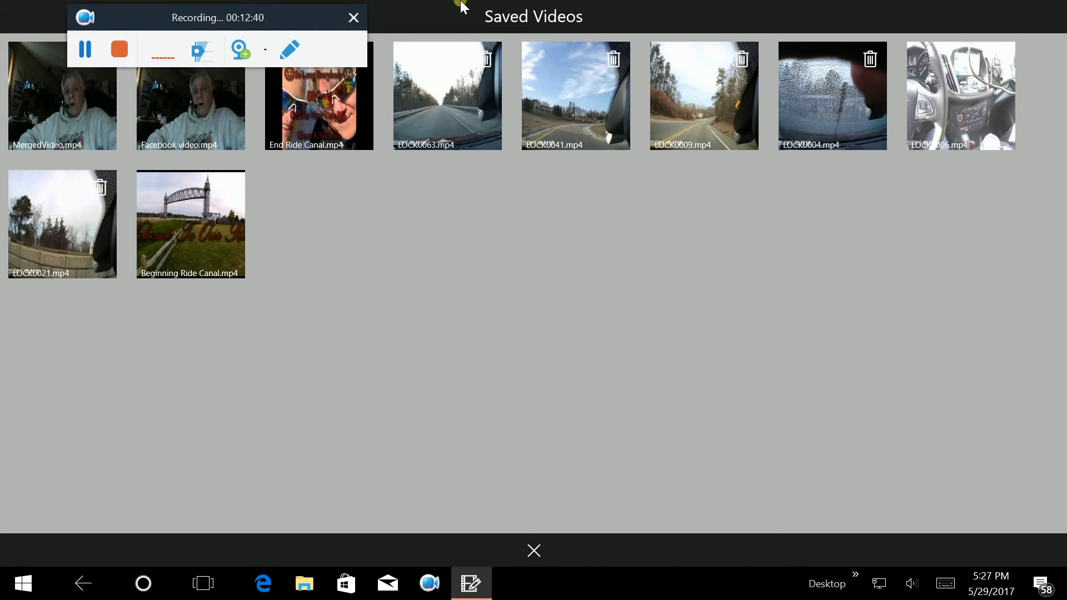
pyautogui.click(533, 550)
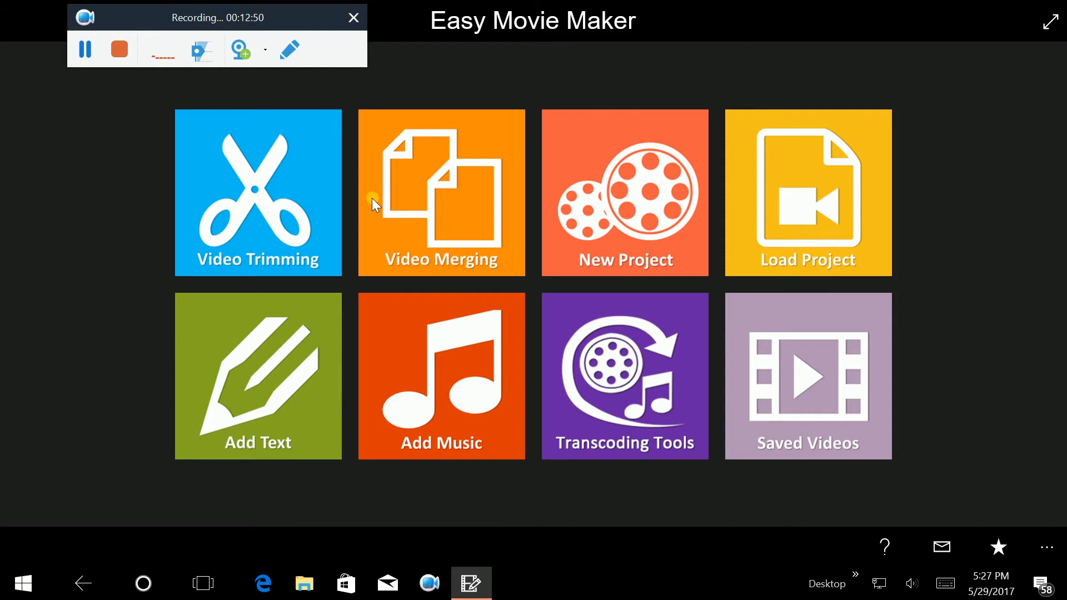
# Start Video Trimming with the MergedVideo file from the EasyMovieMaker folder.
pyautogui.click(256, 191)
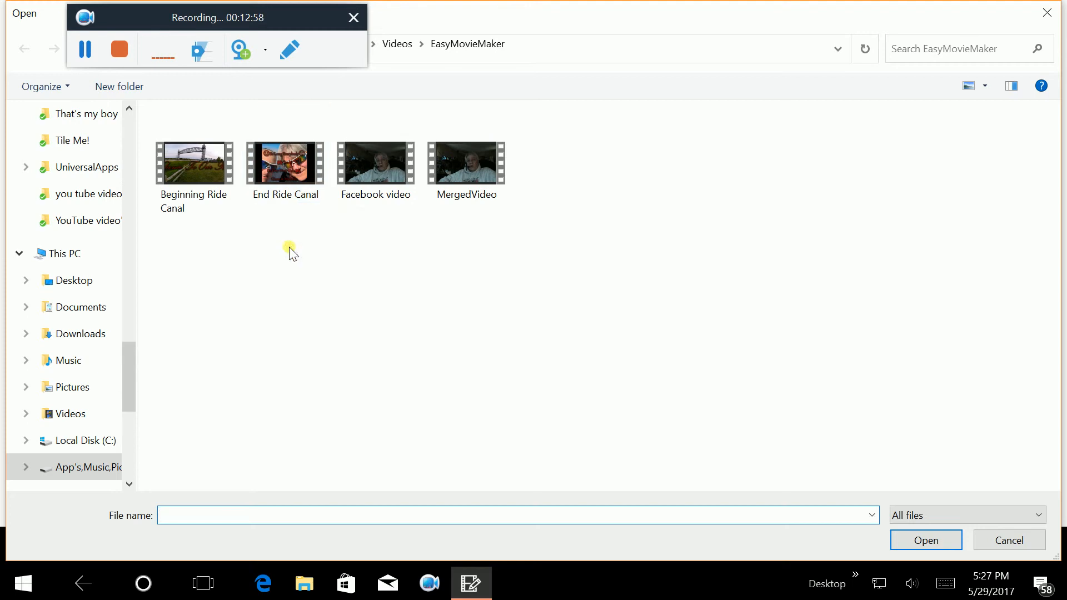
pyautogui.click(475, 159)
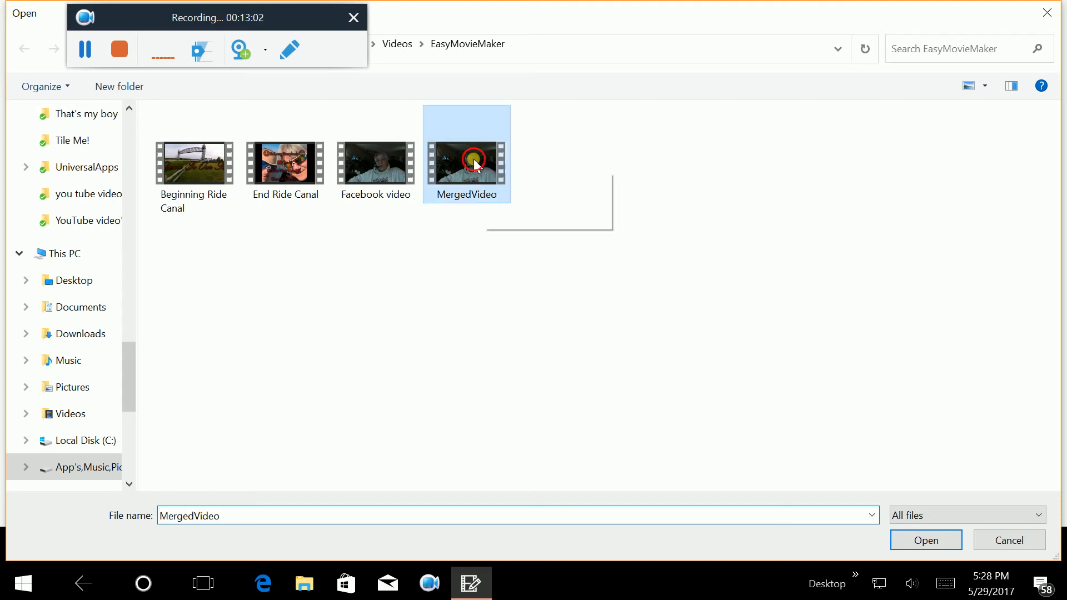
pyautogui.click(937, 537)
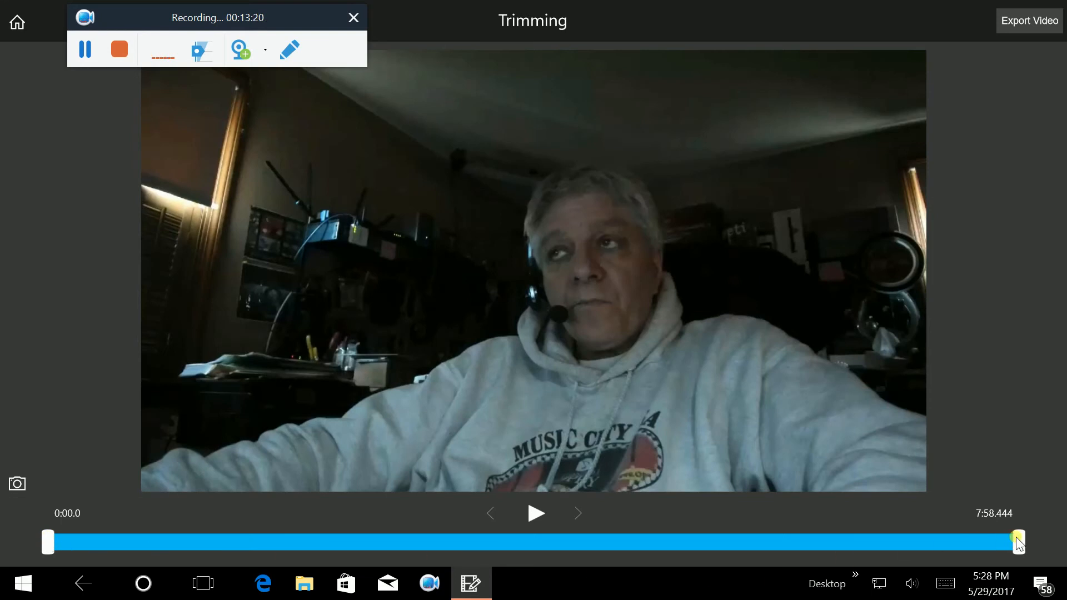
# Trim the end of the video back to about 0:16.6 and play the remaining section.
pyautogui.moveTo(1007, 542); pyautogui.dragTo(858, 556)
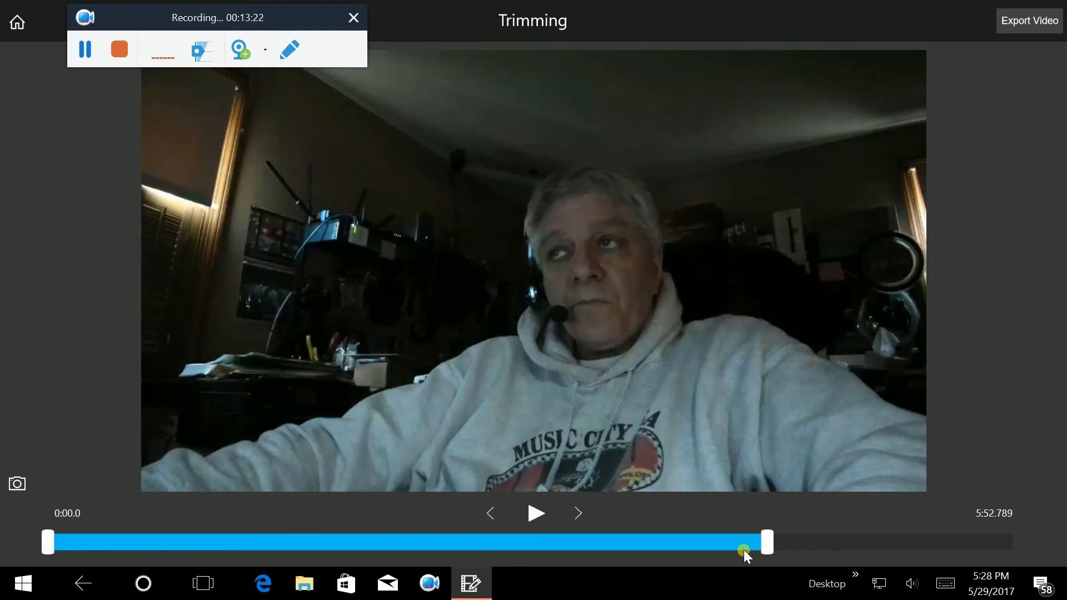
pyautogui.moveTo(692, 548); pyautogui.dragTo(104, 544)
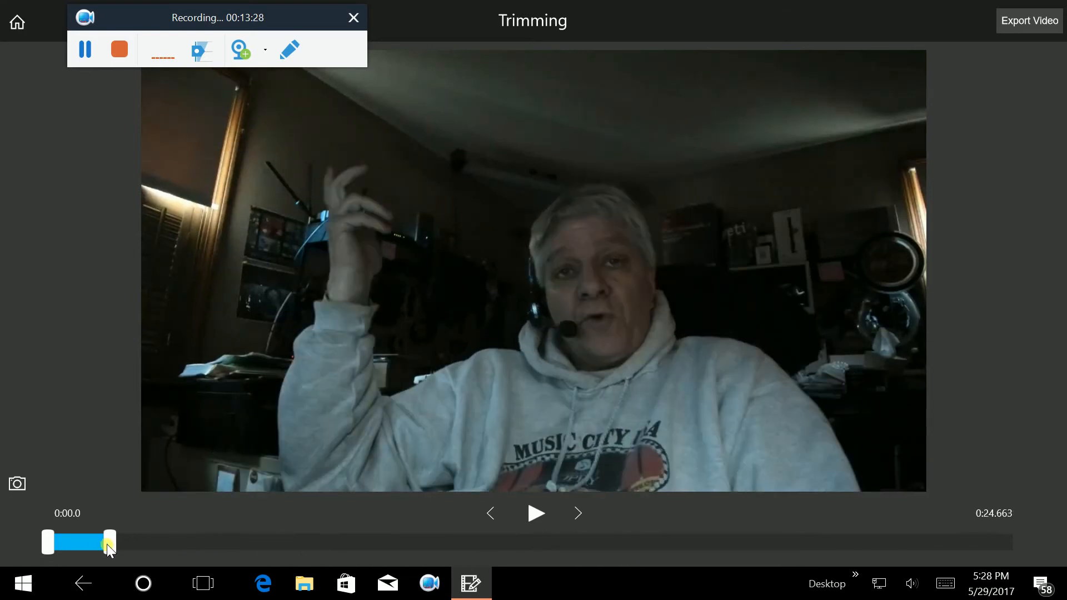
pyautogui.moveTo(109, 538); pyautogui.dragTo(88, 538)
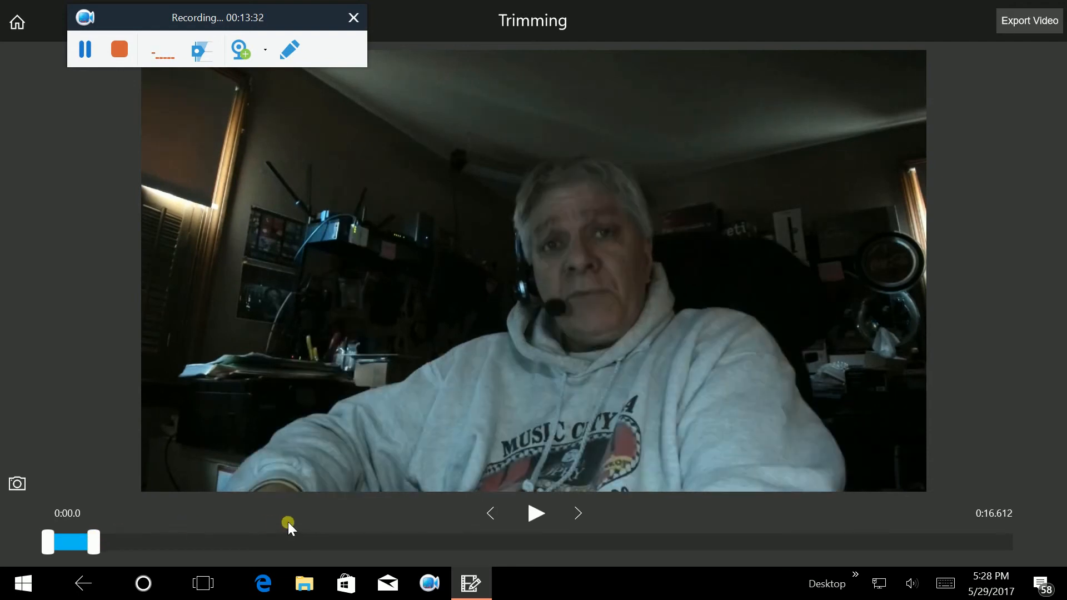
pyautogui.click(532, 514)
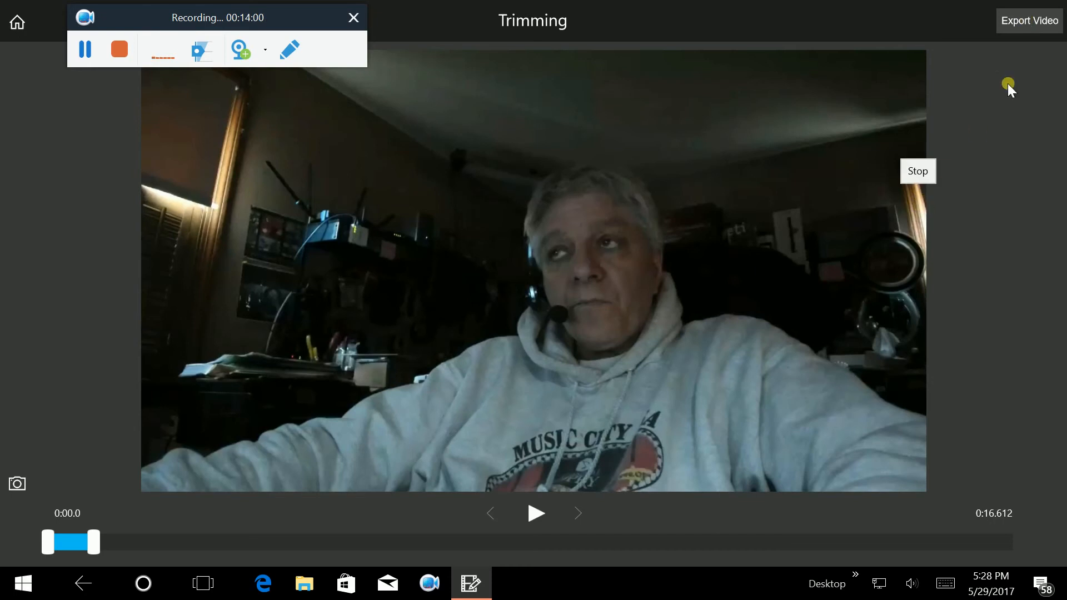
# Start exporting the trimmed video and change the file name to MergedCroppedVideo.
pyautogui.click(1028, 20)
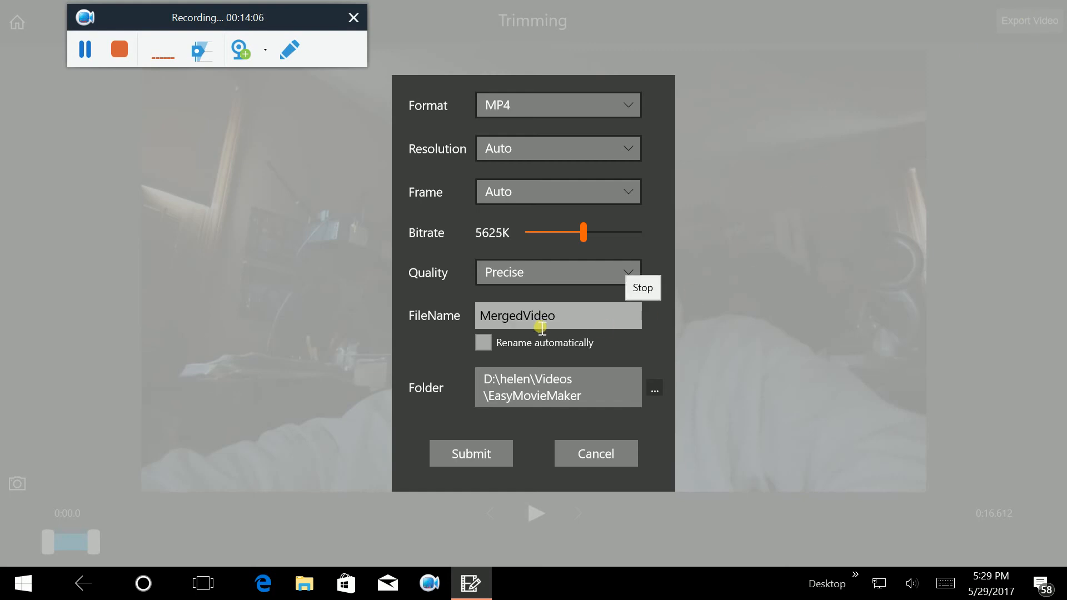
pyautogui.click(523, 318)
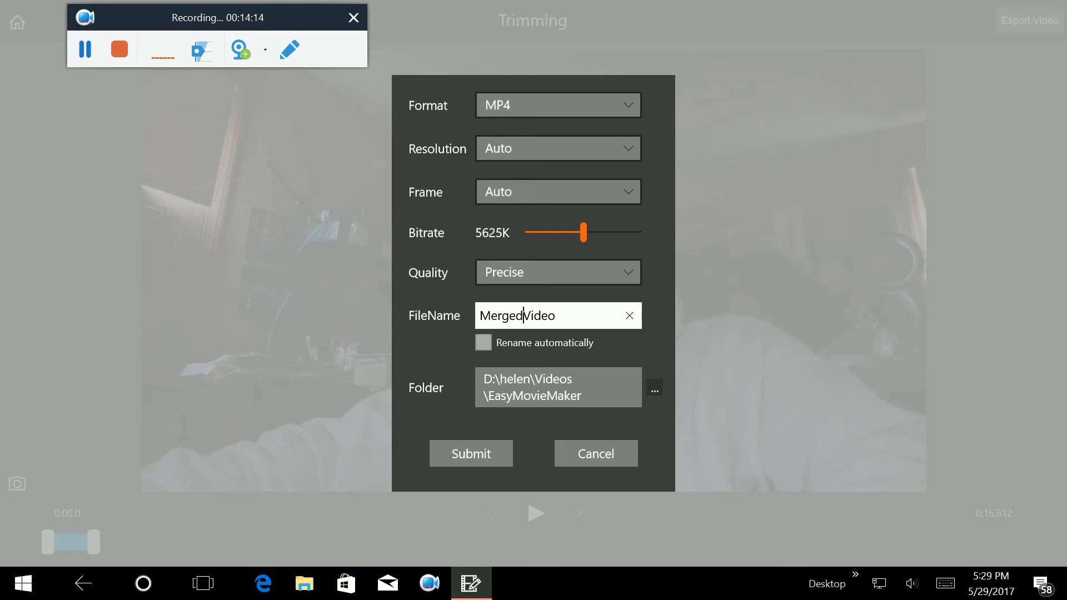
pyautogui.click(944, 584)
pyautogui.write('Cropped')
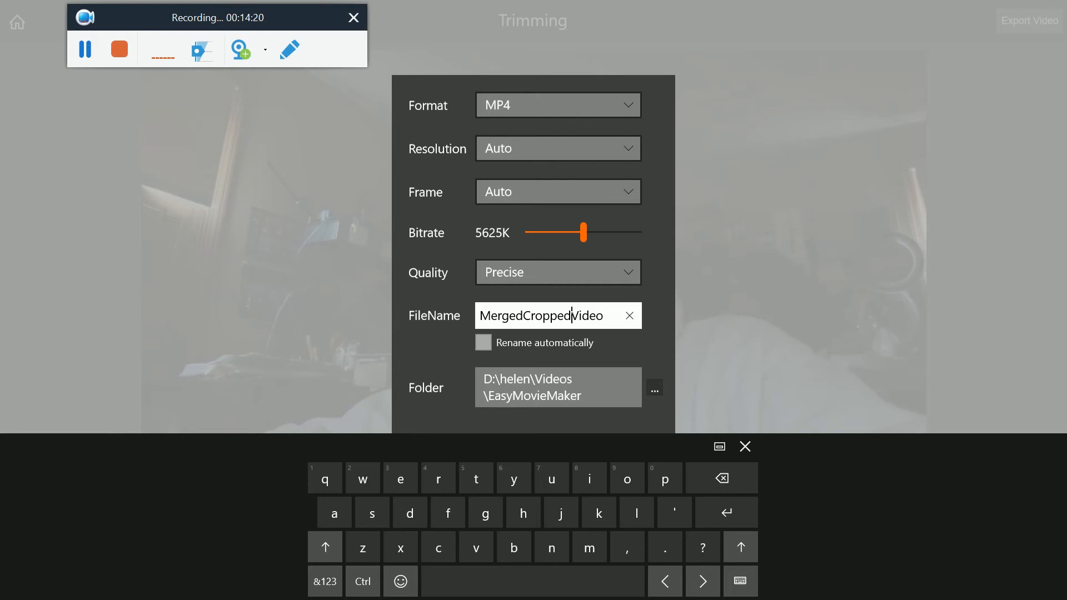
# Shorten the export file name to CroppedVideo and dismiss the on-screen keyboard.
pyautogui.press('BackSpace')
pyautogui.press('BackSpace')
pyautogui.press('BackSpace')
pyautogui.press('BackSpace')
pyautogui.press('BackSpace')
pyautogui.press('BackSpace')
pyautogui.press('BackSpace')
pyautogui.press('BackSpace')
pyautogui.press('BackSpace')
pyautogui.press('BackSpace')
pyautogui.press('BackSpace')
pyautogui.press('BackSpace')
pyautogui.press('BackSpace')
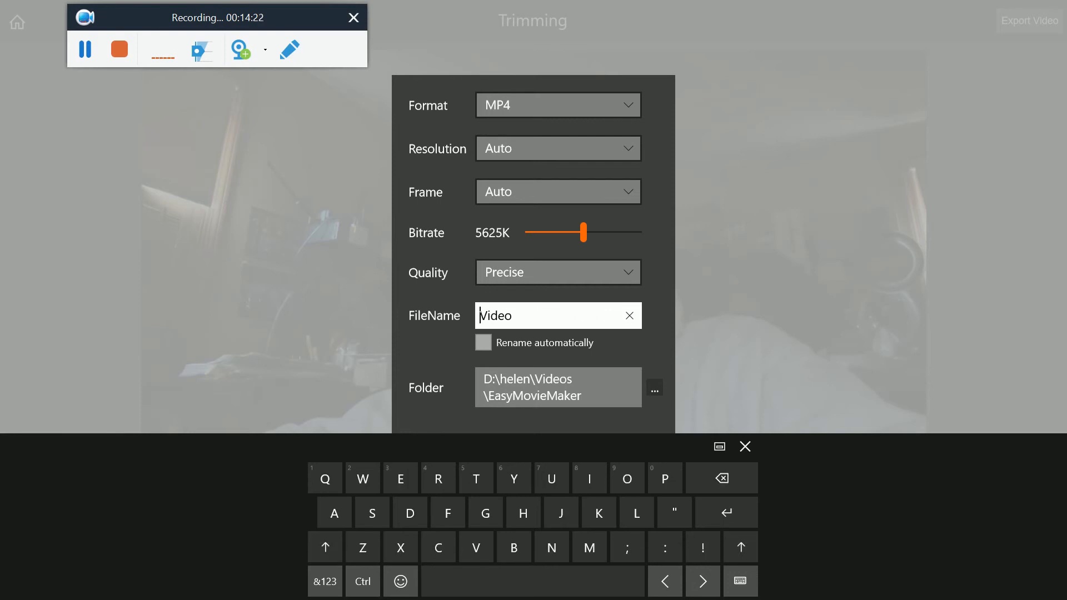
pyautogui.write('Cropped')
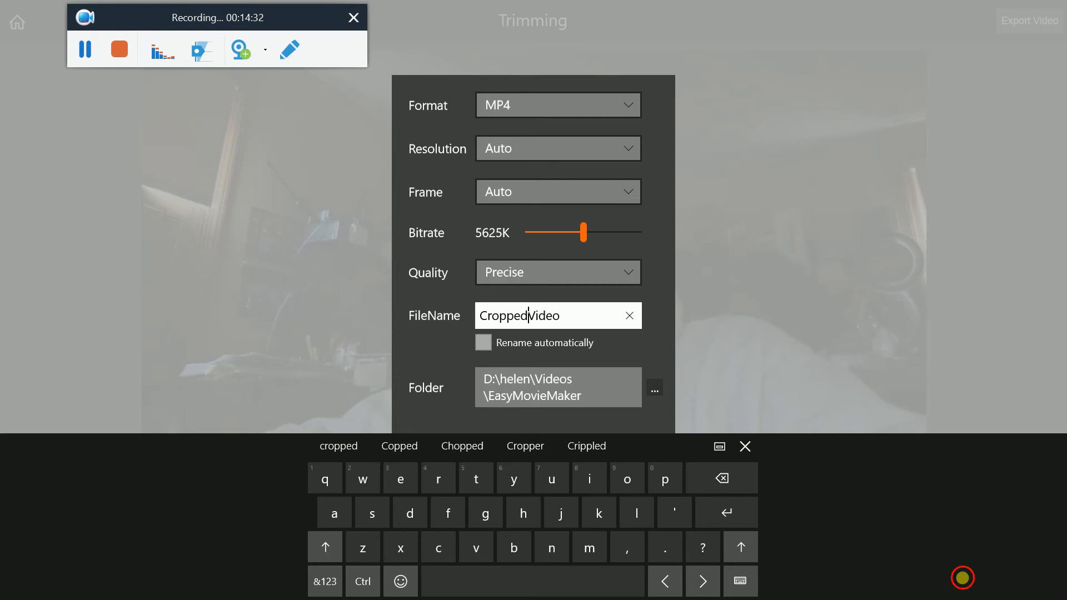
pyautogui.click(745, 446)
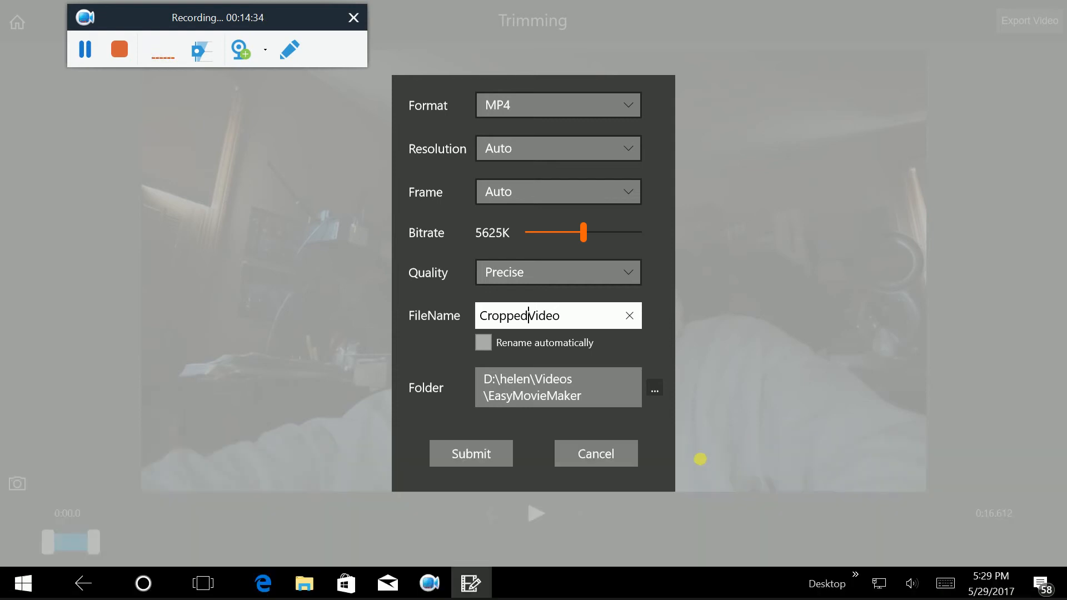
# Export the trimmed video with the current MP4 settings, watch the result, and return to the start screen.
pyautogui.click(473, 453)
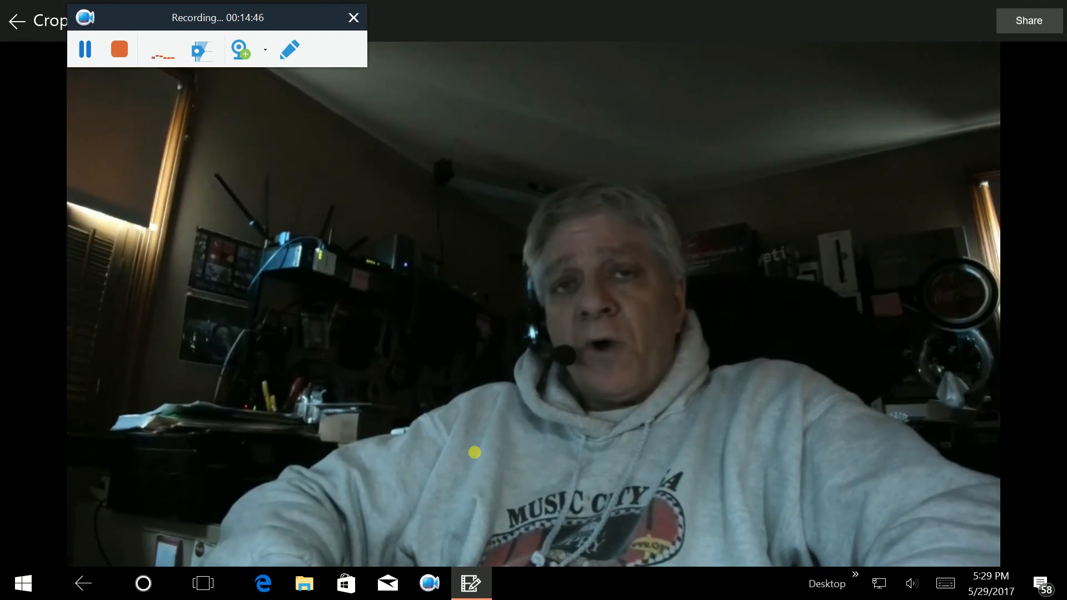
pyautogui.moveTo(578, 436)
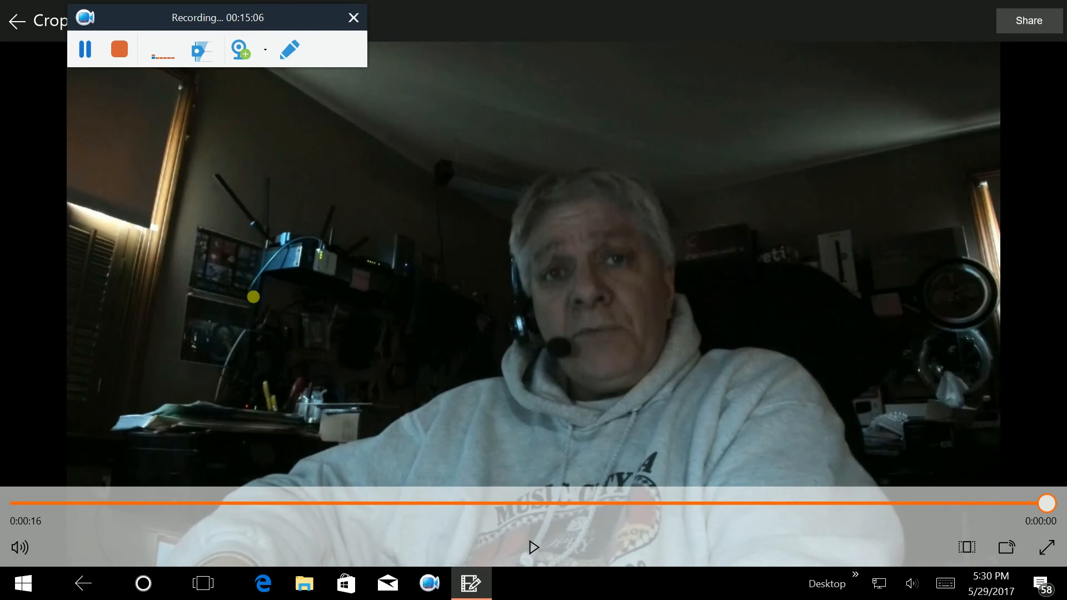
pyautogui.click(17, 21)
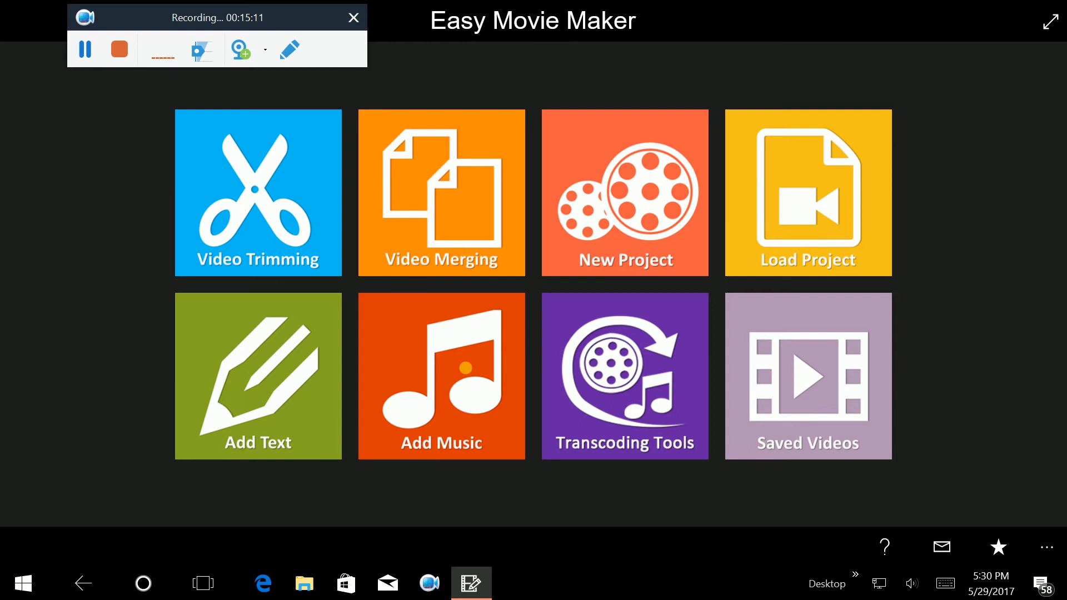
# Load CroppedVideo from the EasyMovieMaker folder into the add-music editor.
pyautogui.click(465, 367)
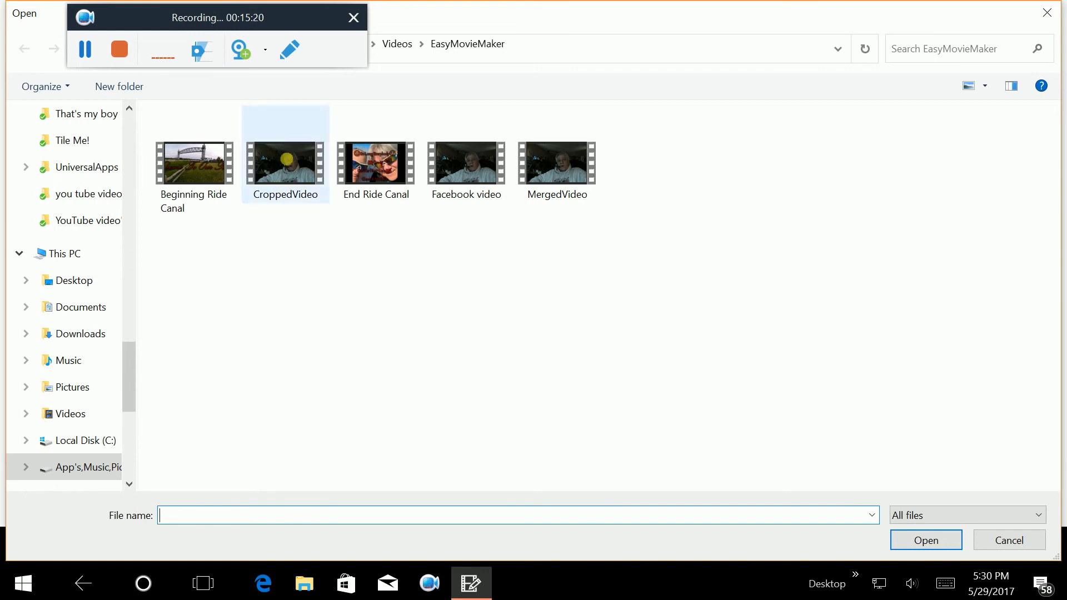
pyautogui.click(285, 159)
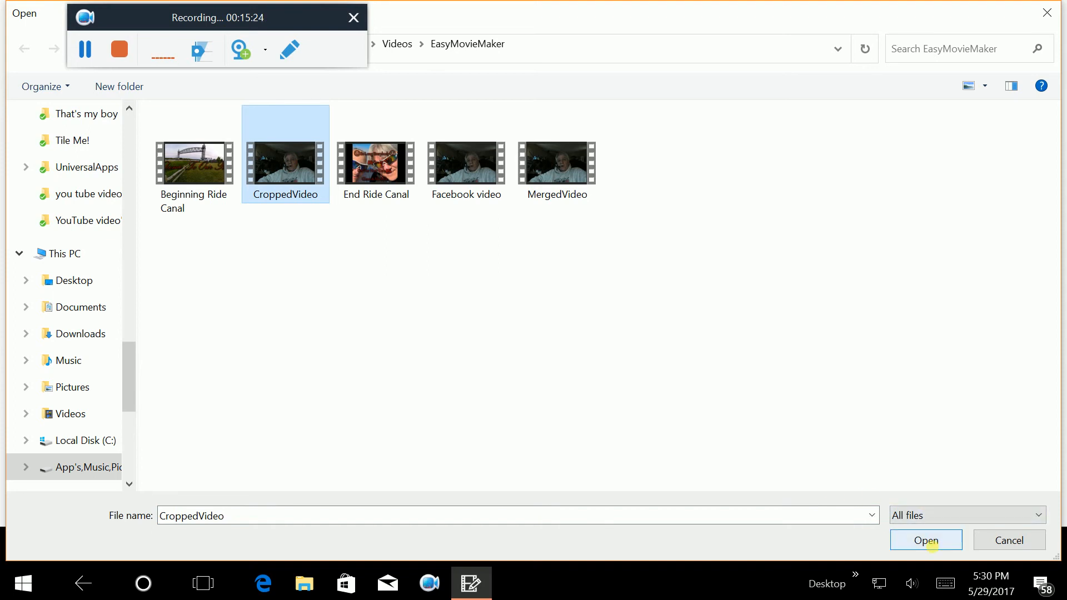
pyautogui.click(927, 540)
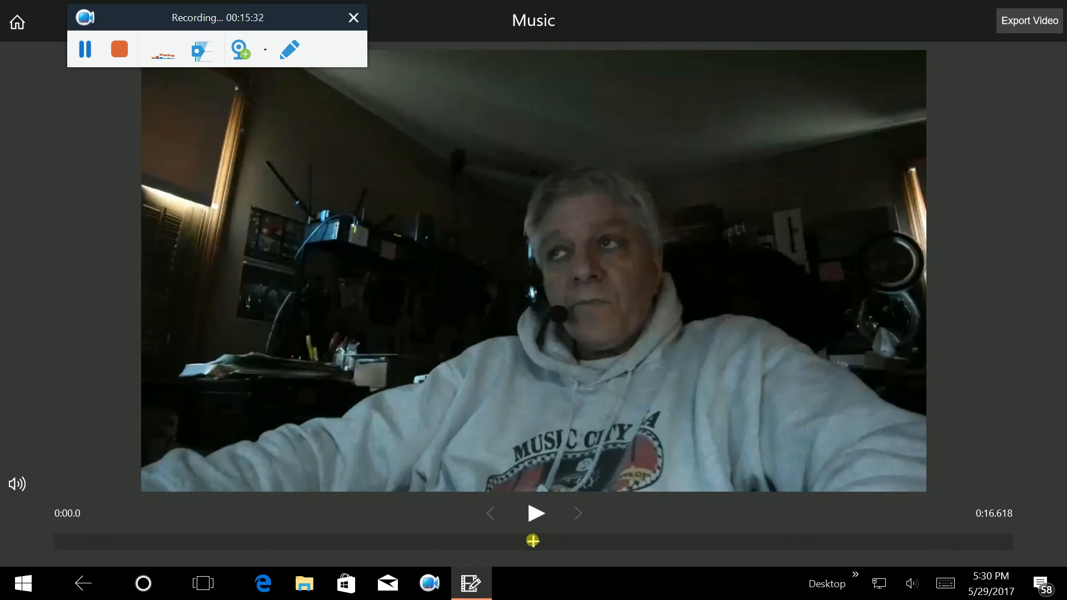
# Check the personal music list and add the built-in library track "Stepping on the rainy street" to the video.
pyautogui.click(531, 541)
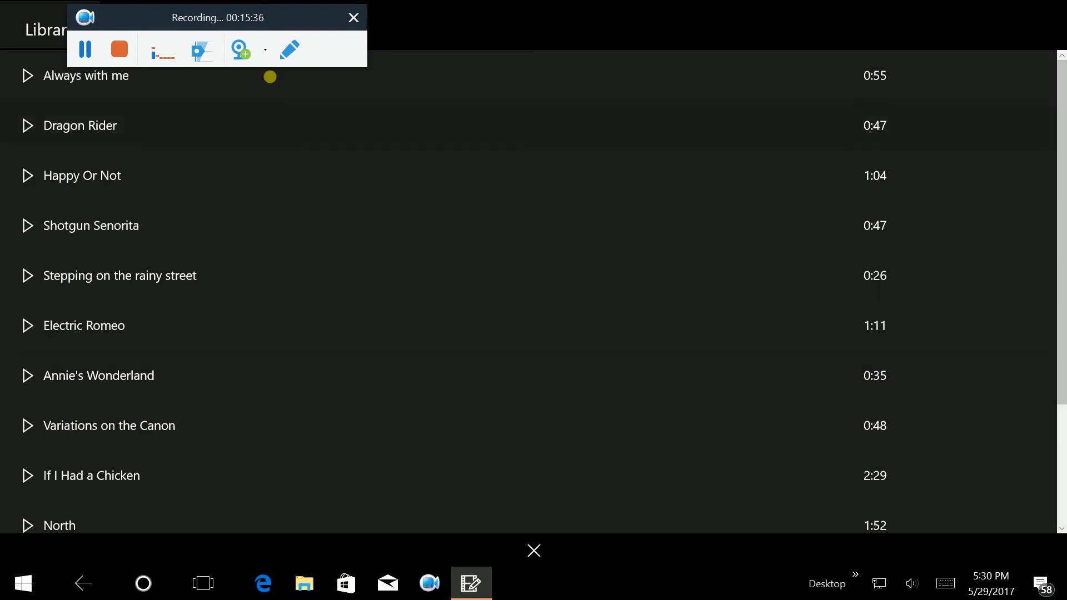
pyautogui.moveTo(233, 15); pyautogui.dragTo(425, 11)
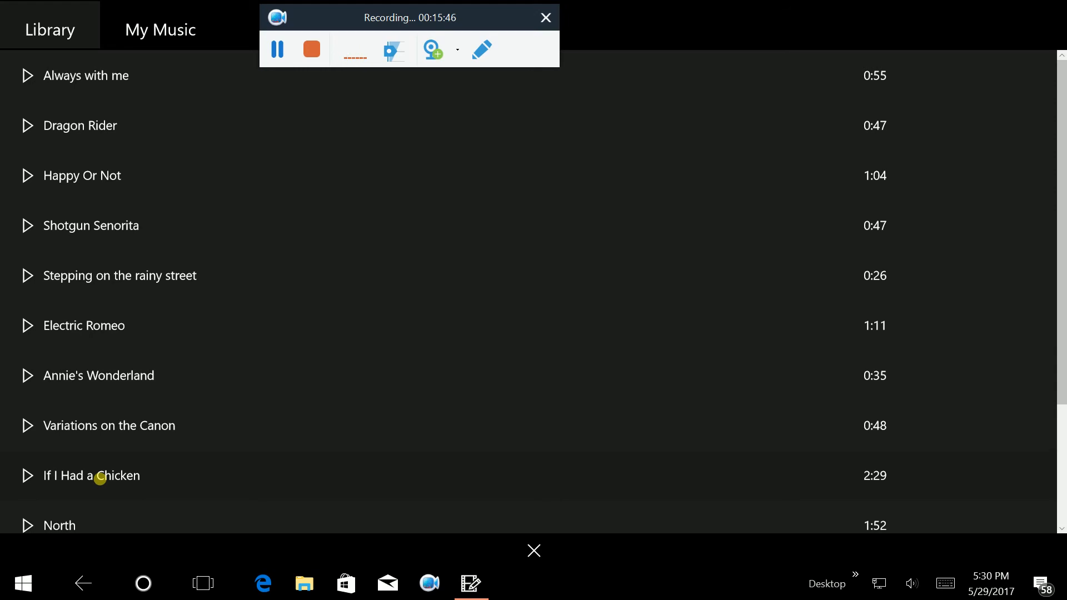
pyautogui.click(140, 32)
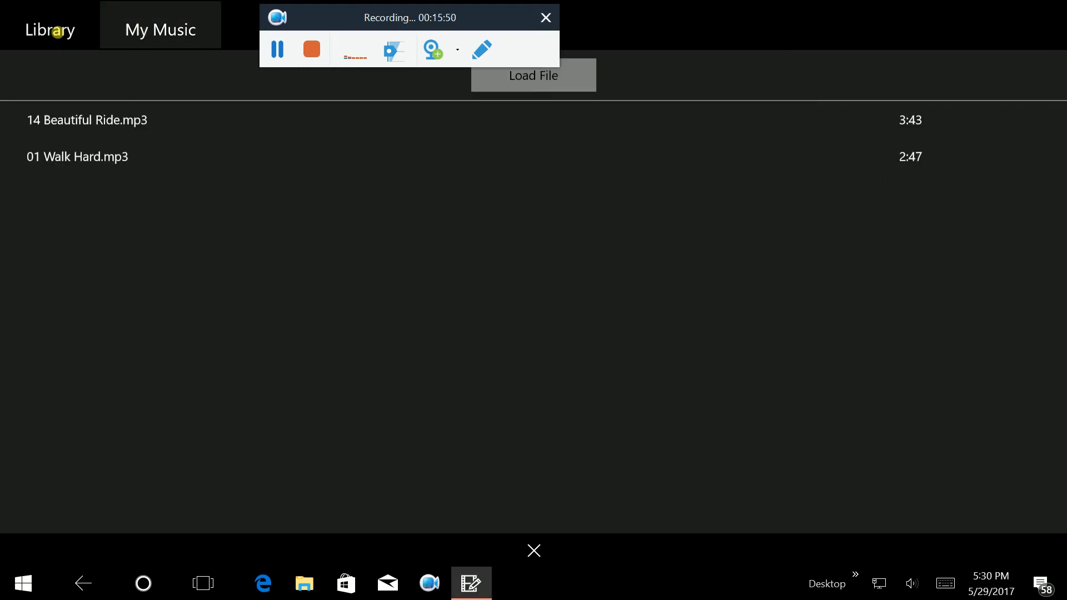
pyautogui.click(56, 31)
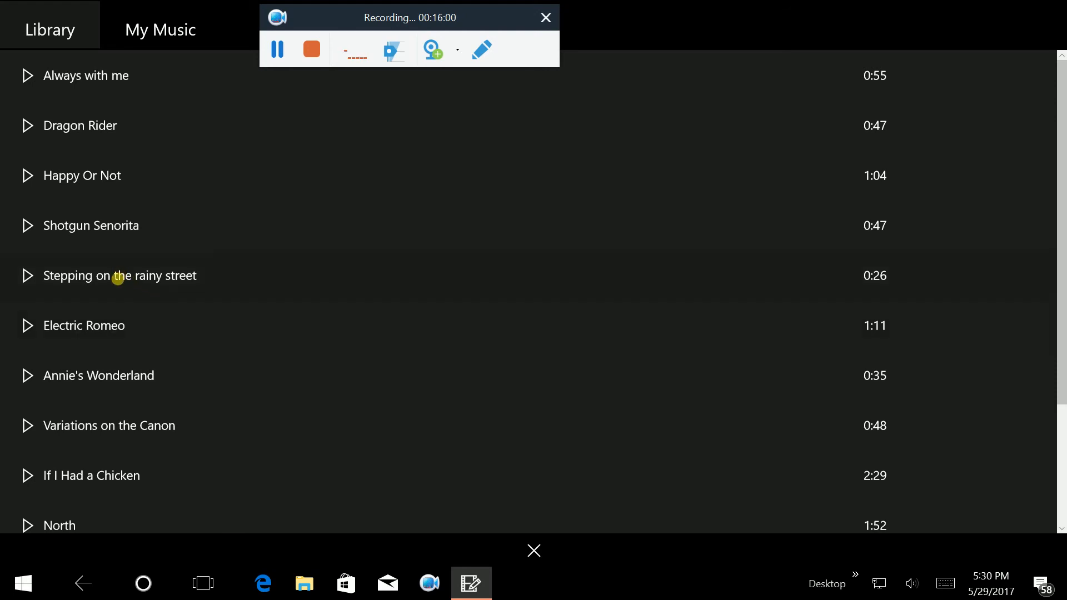
pyautogui.click(116, 276)
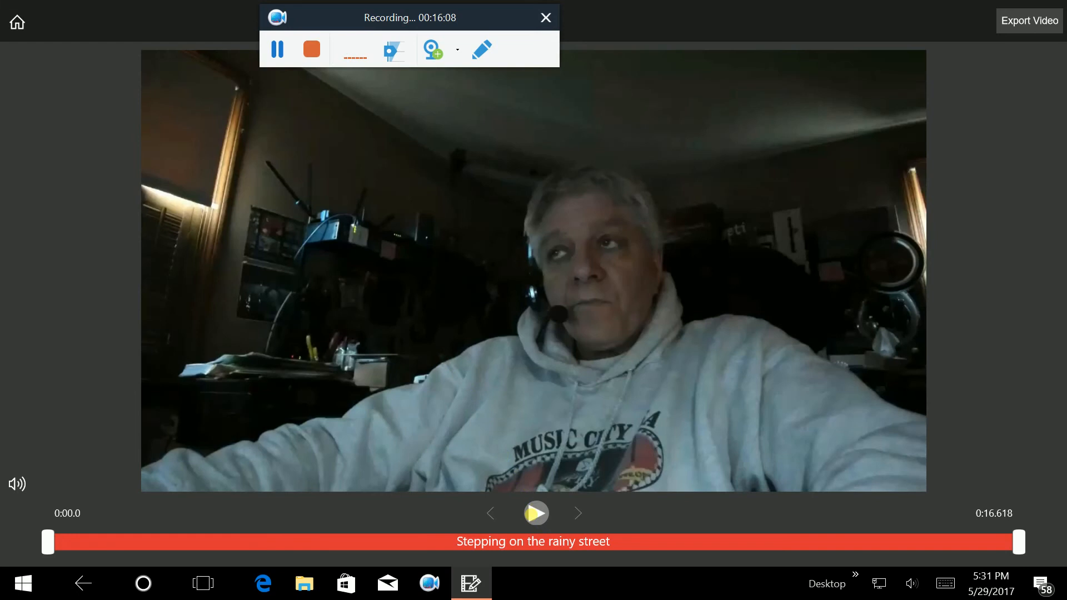
# Play part of the video with the added music and view the track's music settings.
pyautogui.click(532, 514)
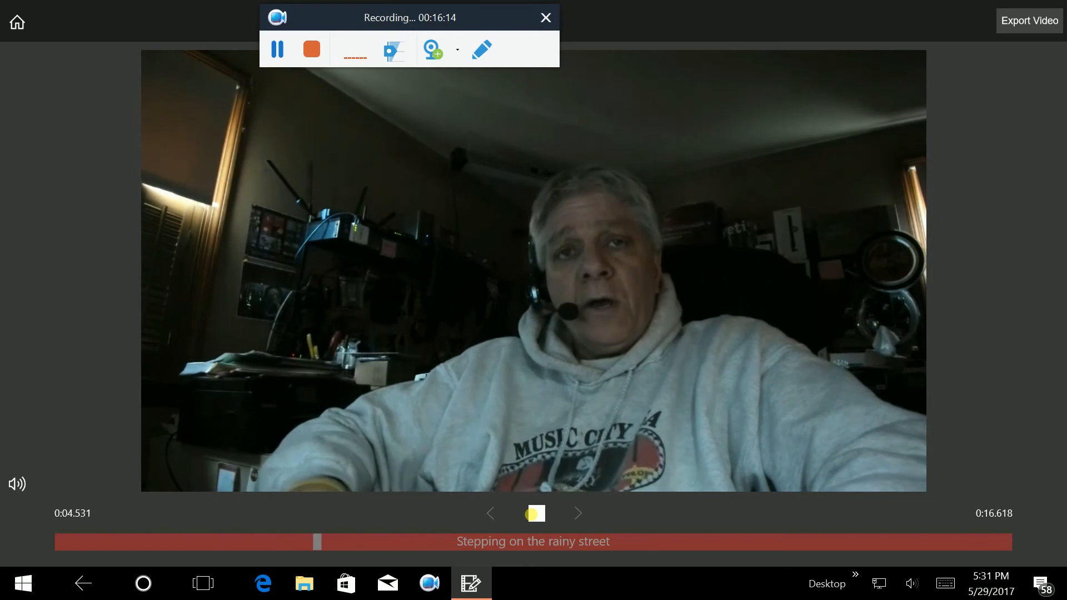
pyautogui.click(533, 514)
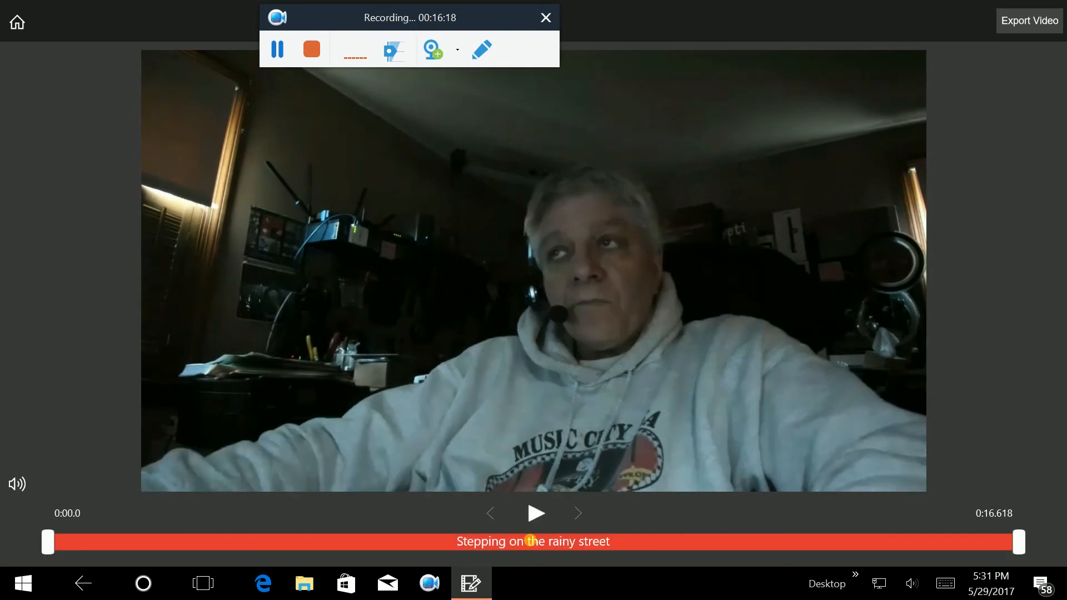
pyautogui.click(531, 541)
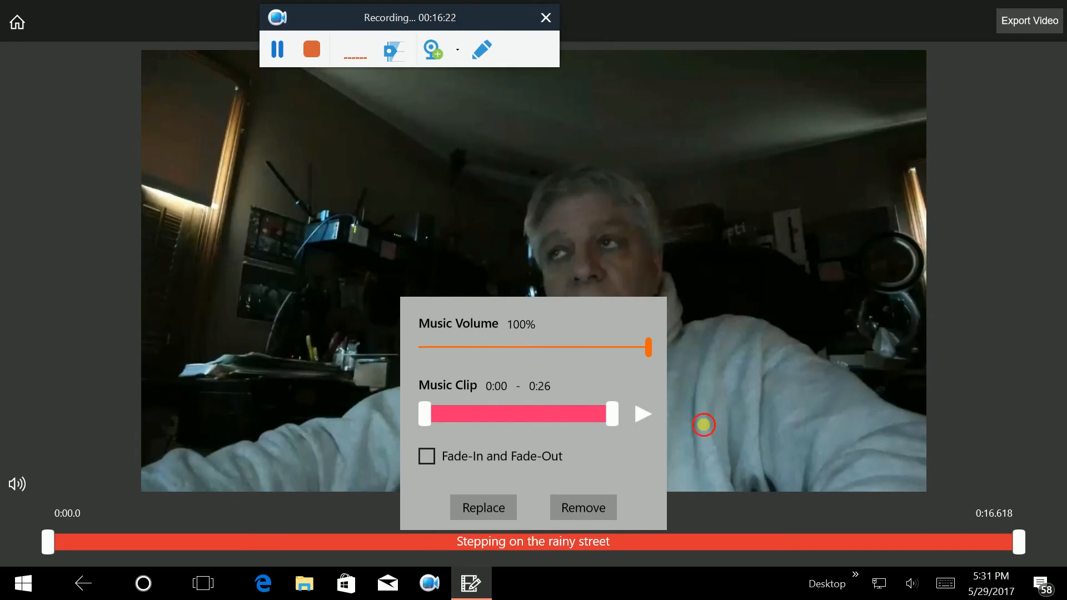
pyautogui.click(704, 424)
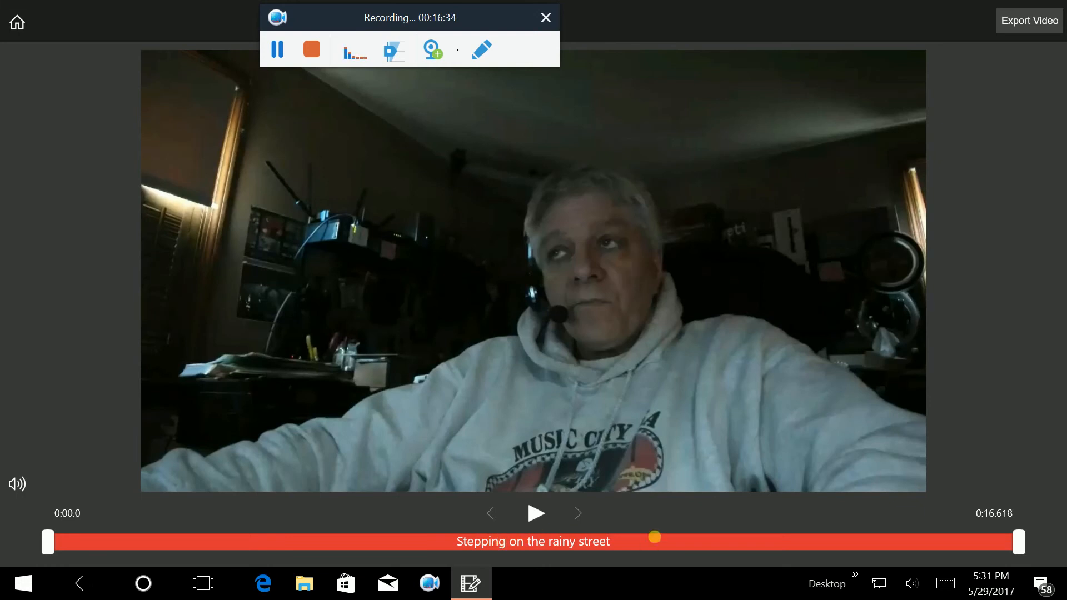
# Reopen the track's music settings, keep the music volume at 100%, and briefly preview the music clip.
pyautogui.click(567, 543)
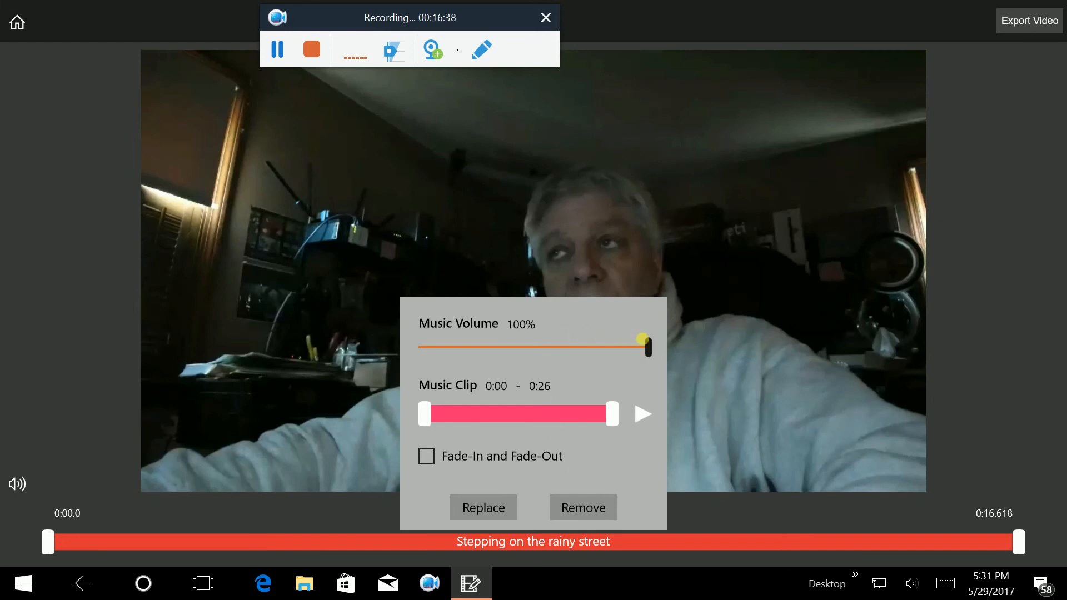
pyautogui.moveTo(646, 346)
pyautogui.mouseDown()
pyautogui.moveTo(515, 347)
pyautogui.moveTo(660, 349)
pyautogui.mouseUp()
pyautogui.click(640, 413)
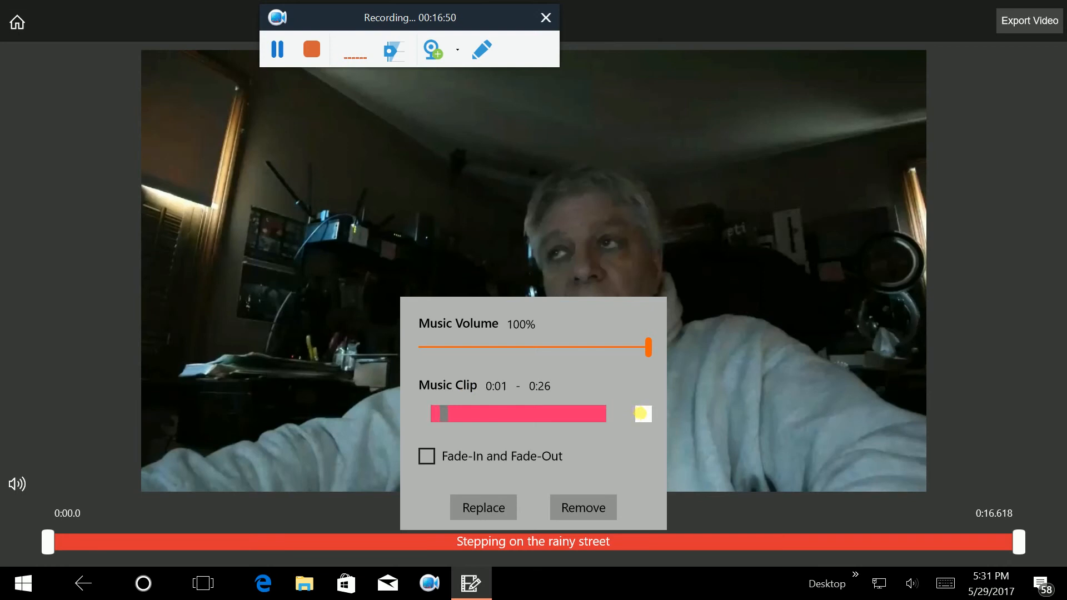
pyautogui.click(639, 411)
# Trim the music clip to 0:11–0:19 and preview the trimmed section.
pyautogui.click(608, 412)
pyautogui.moveTo(608, 412); pyautogui.dragTo(562, 413)
pyautogui.moveTo(424, 409); pyautogui.dragTo(507, 414)
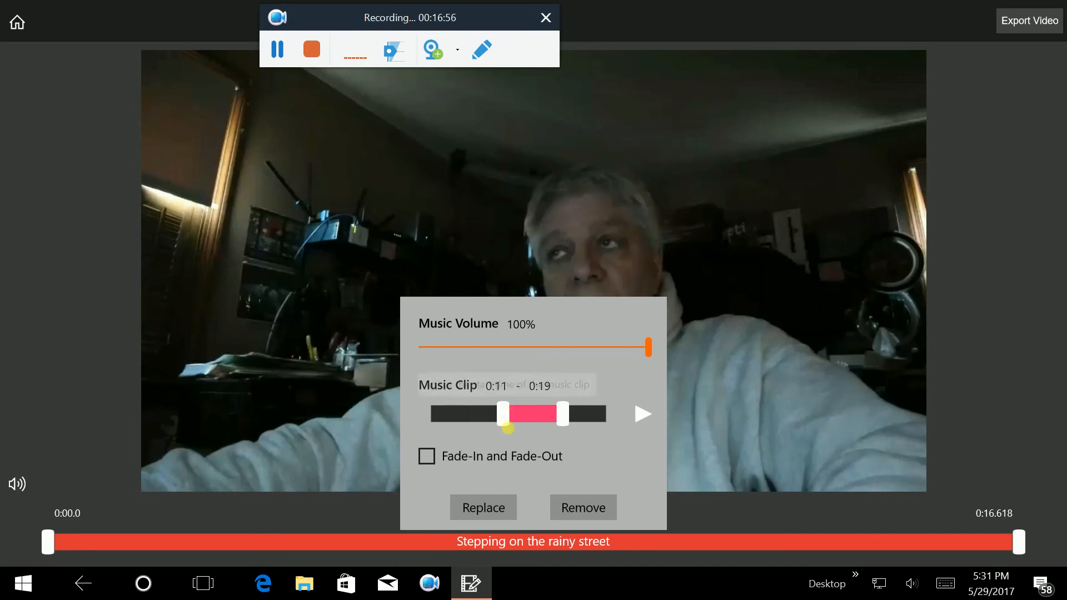
pyautogui.click(639, 412)
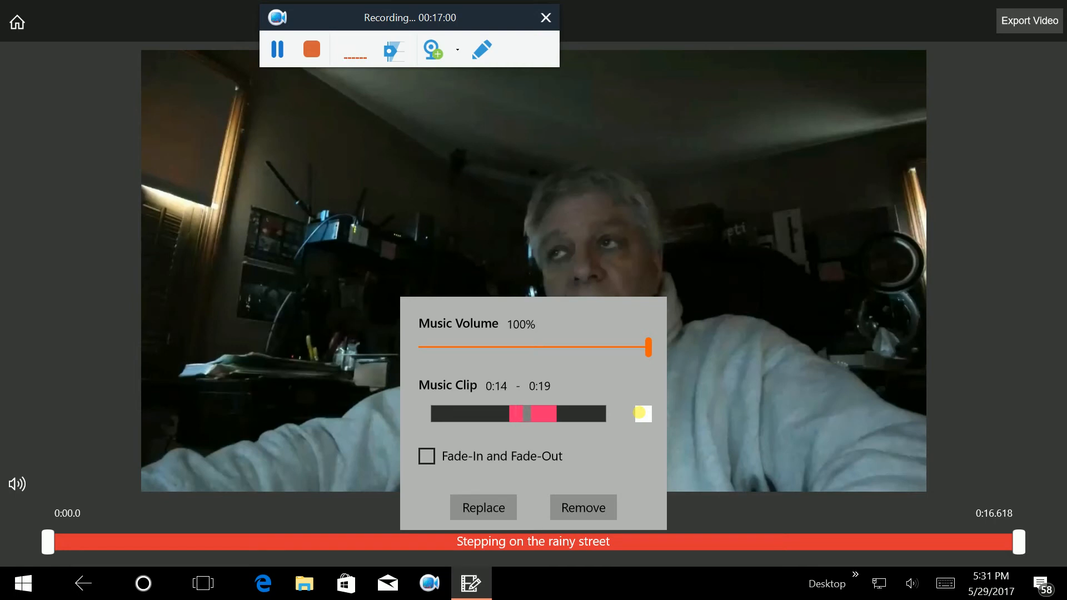
pyautogui.click(639, 413)
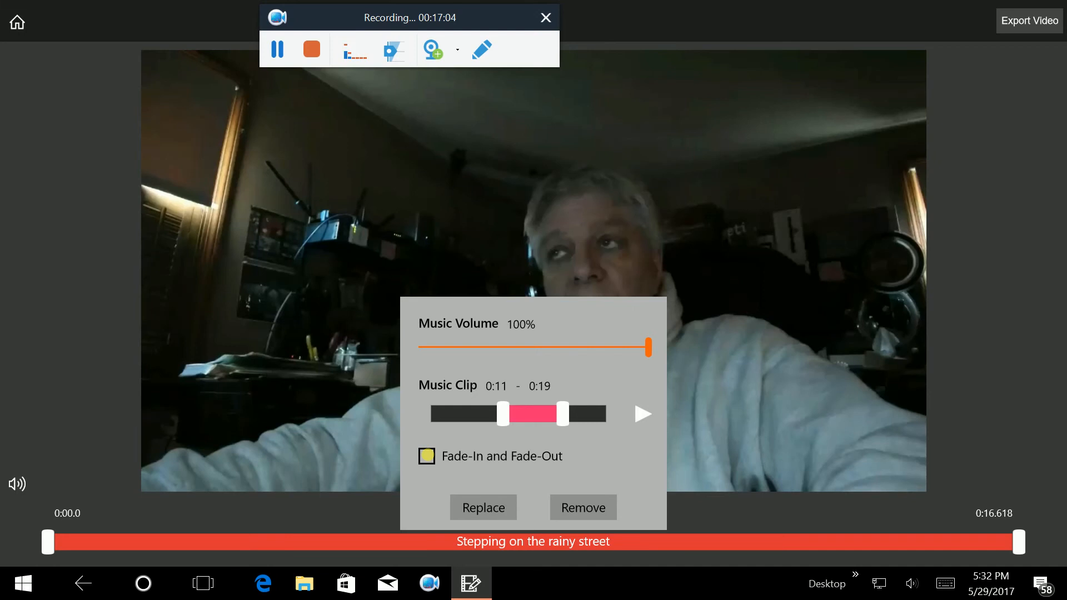
# Enable Fade-In and Fade-Out for the music and play the video with it.
pyautogui.click(427, 456)
pyautogui.click(714, 408)
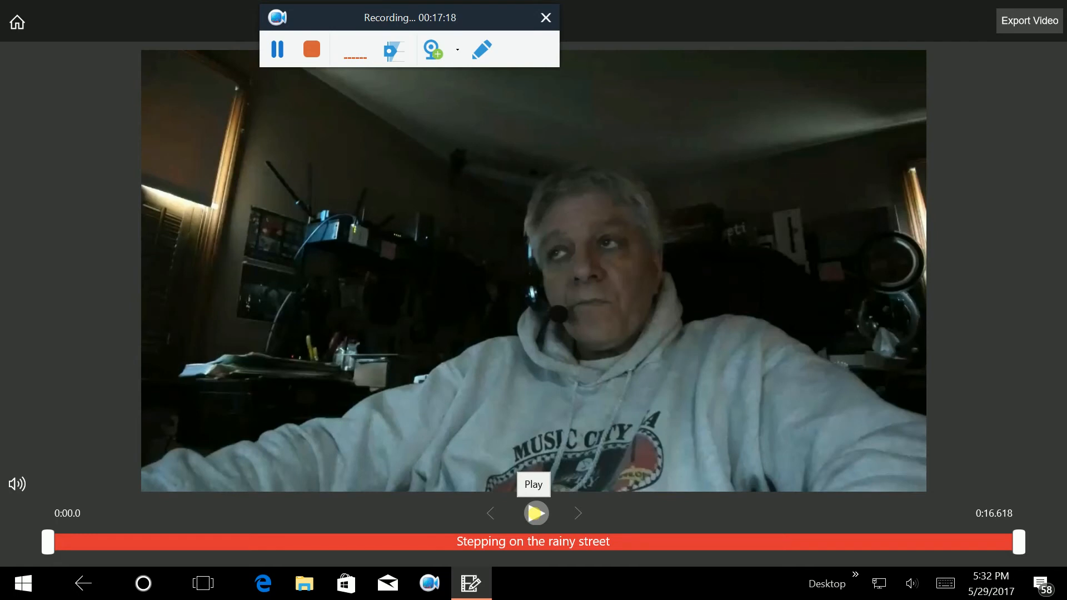
pyautogui.click(535, 513)
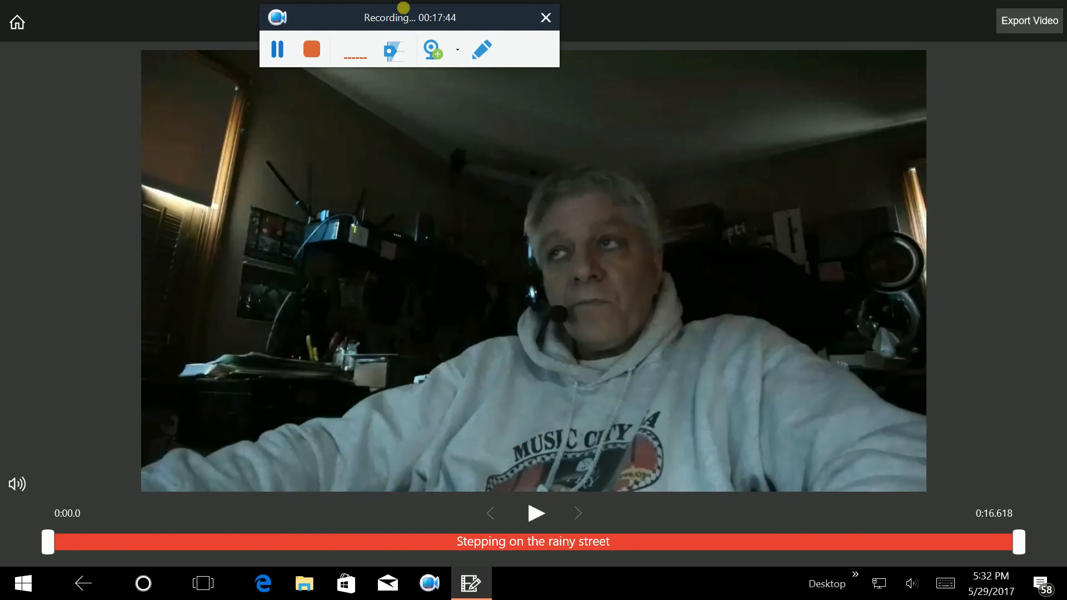
# Leave the music editor without exporting and return to the start screen.
pyautogui.moveTo(404, 6); pyautogui.dragTo(223, 16)
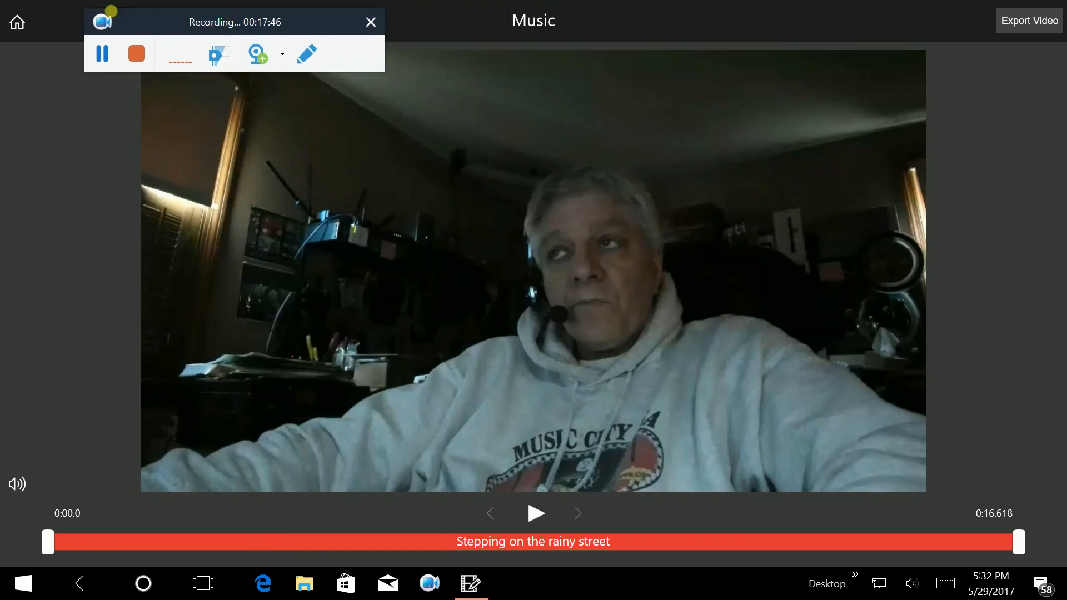
pyautogui.click(17, 21)
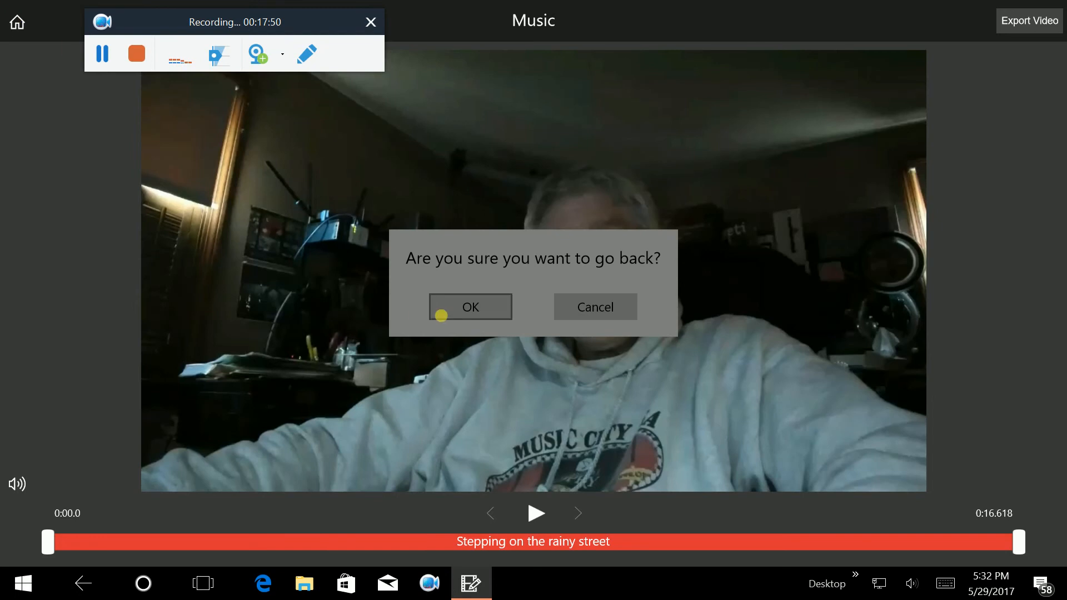
pyautogui.click(456, 308)
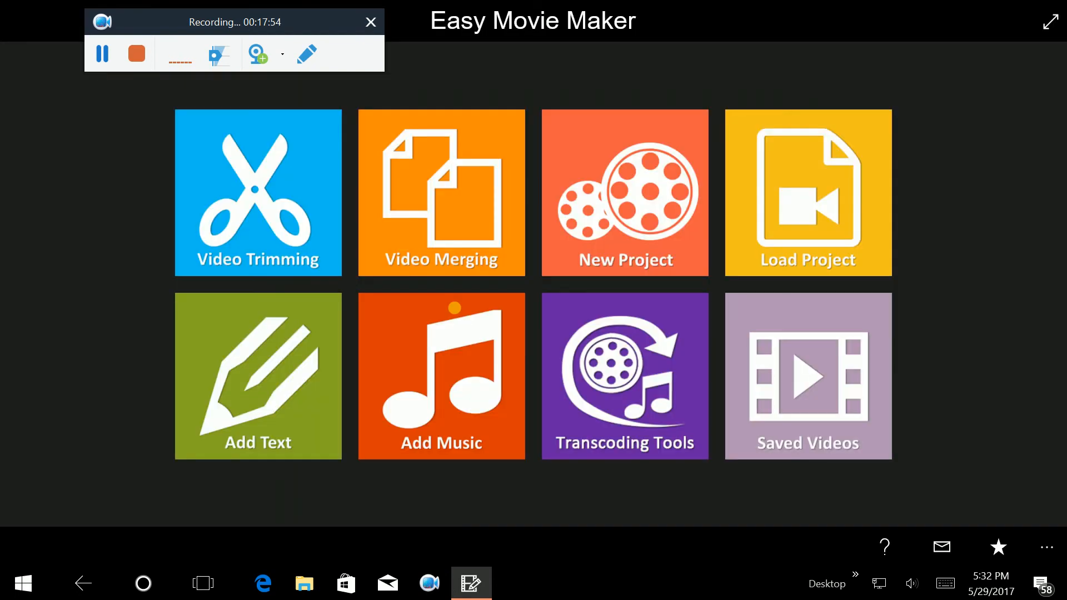
# Load CroppedVideo into the Video to MP4 transcoding tool and play it.
pyautogui.click(615, 360)
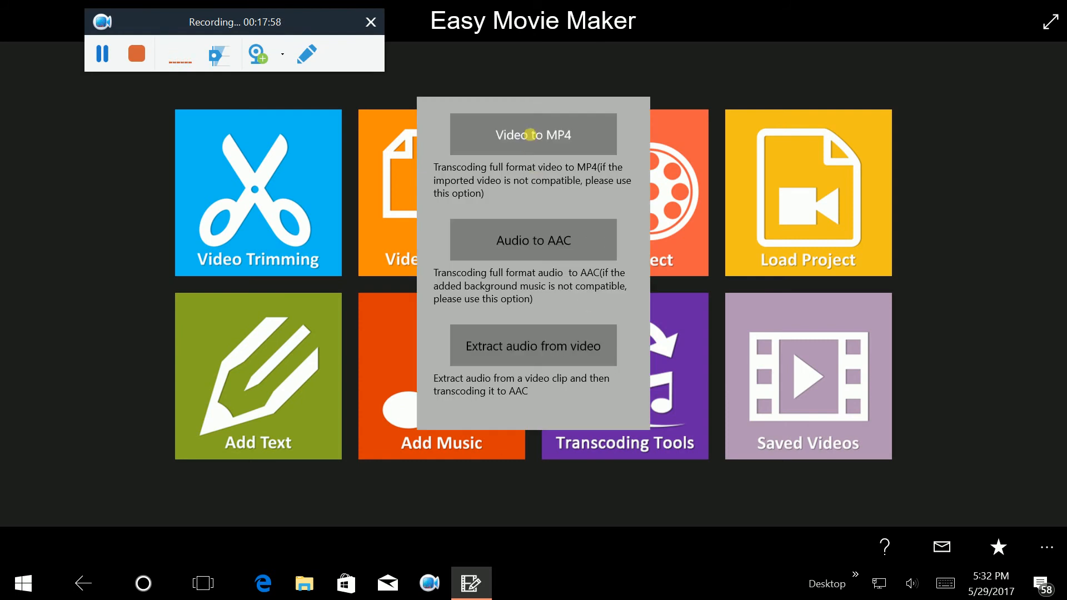
pyautogui.click(530, 134)
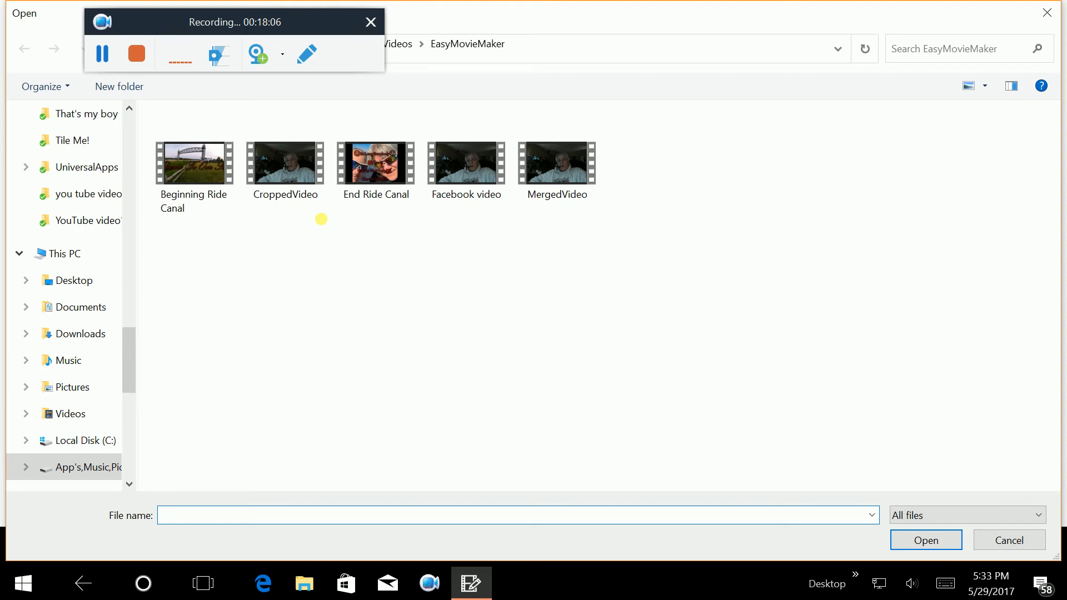
pyautogui.click(294, 161)
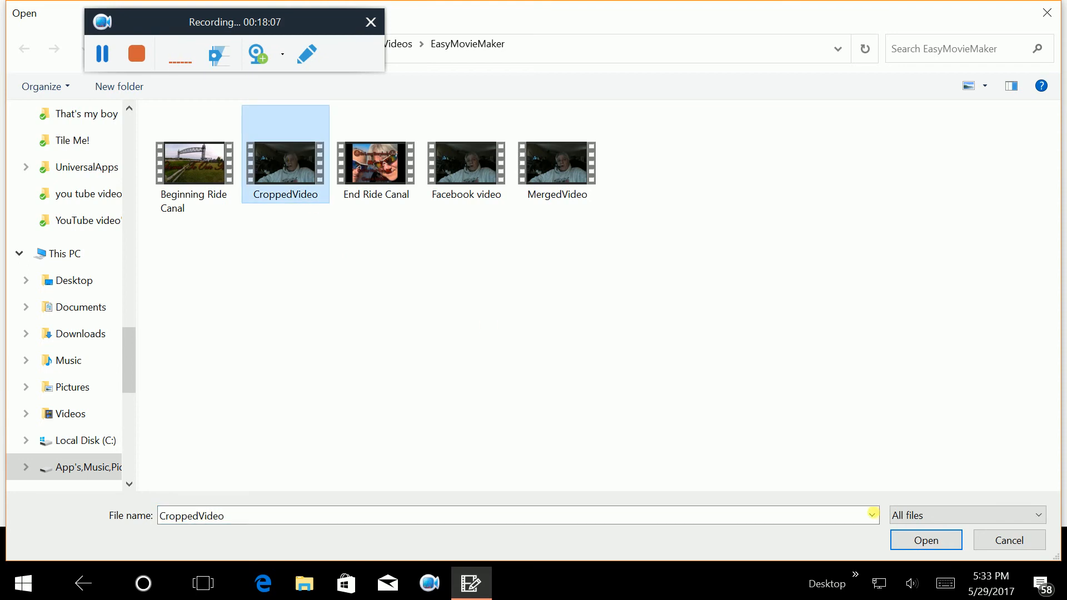
pyautogui.click(925, 540)
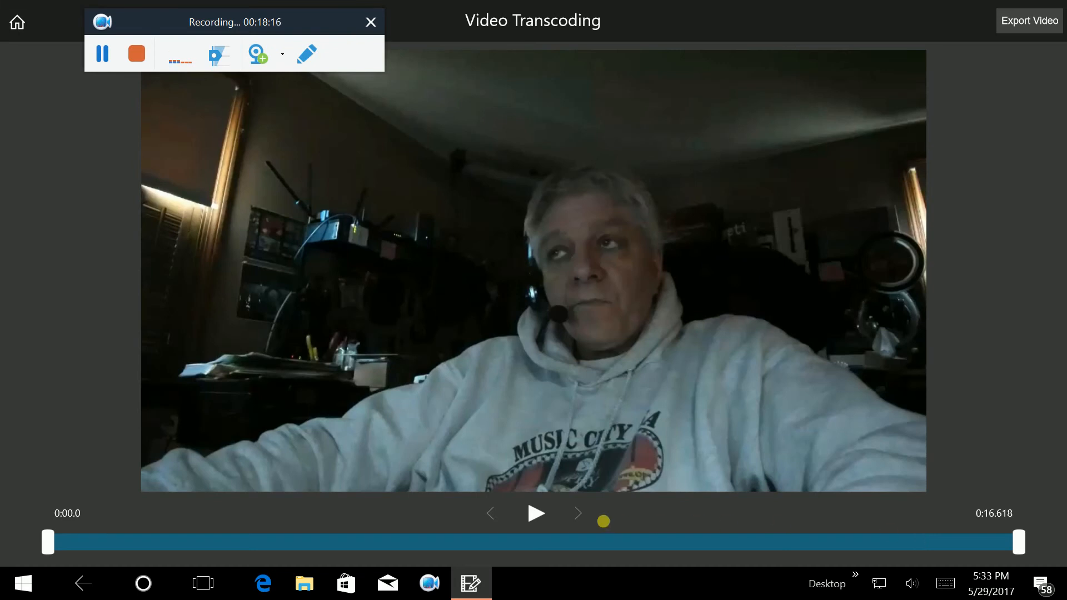
pyautogui.click(535, 512)
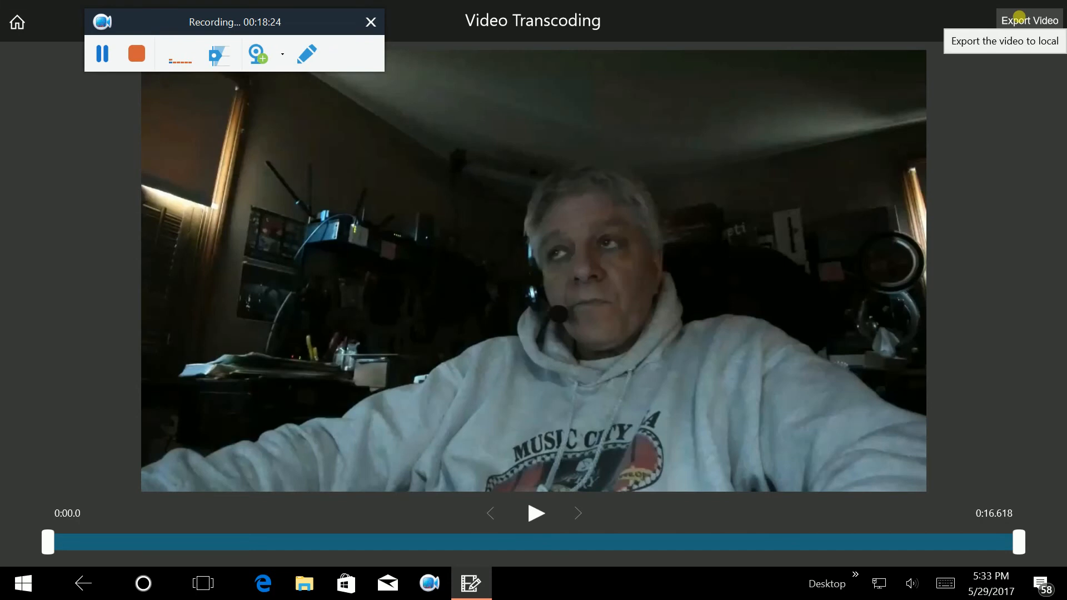
# Start exporting the transcoded video and change the file name to "CroppedVideo mp4".
pyautogui.click(1018, 17)
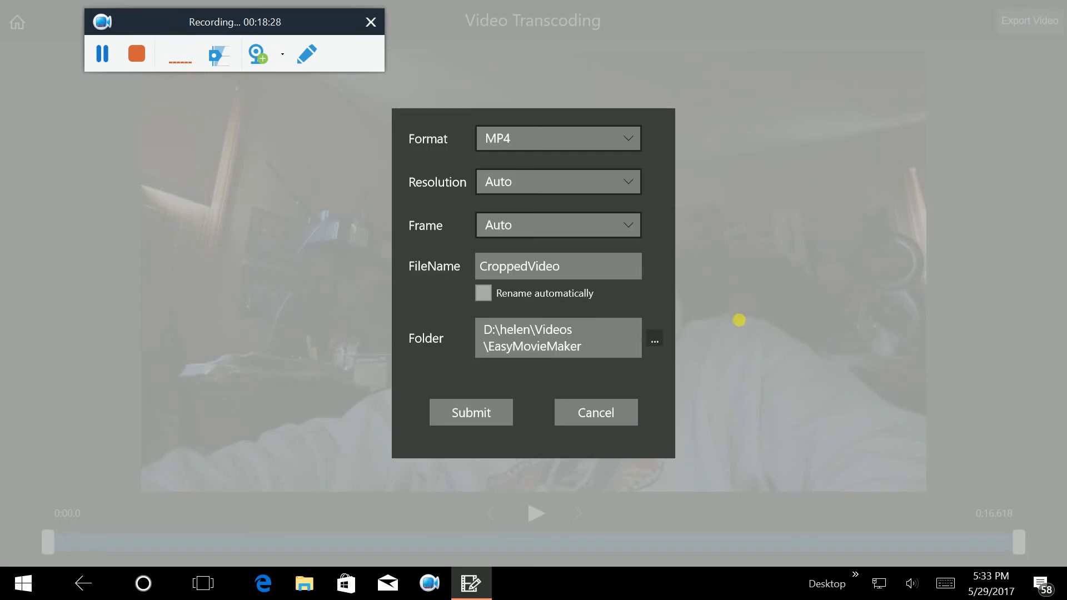
pyautogui.click(576, 270)
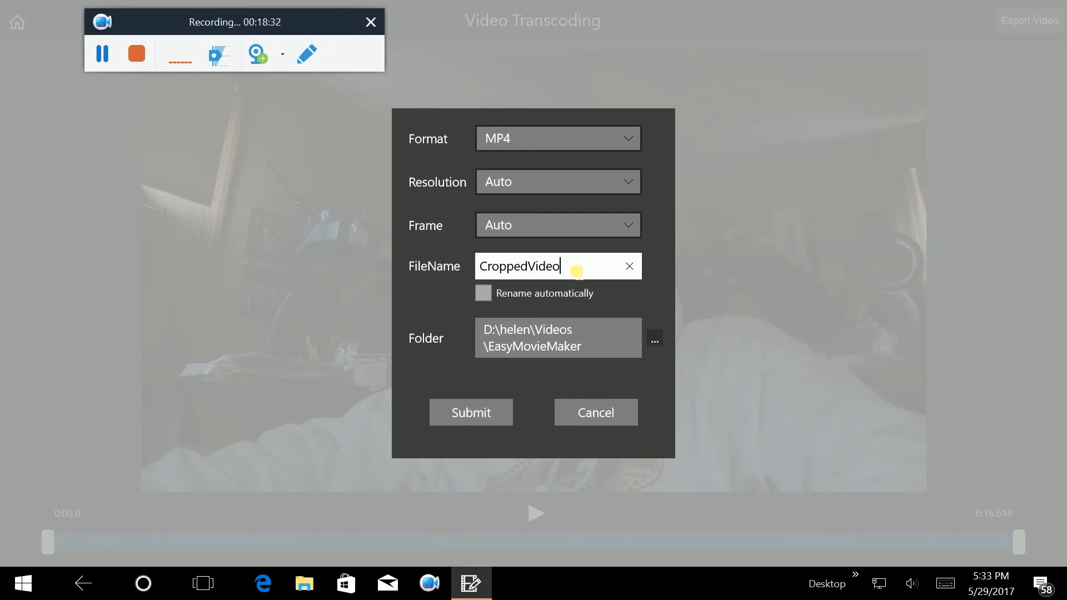
pyautogui.click(559, 281)
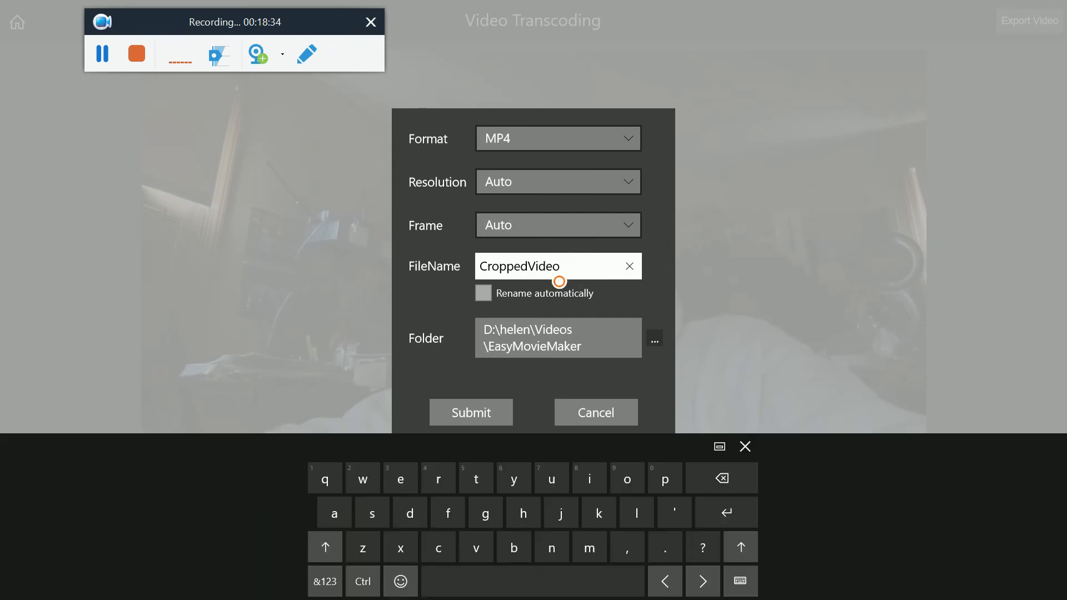
pyautogui.write('m')
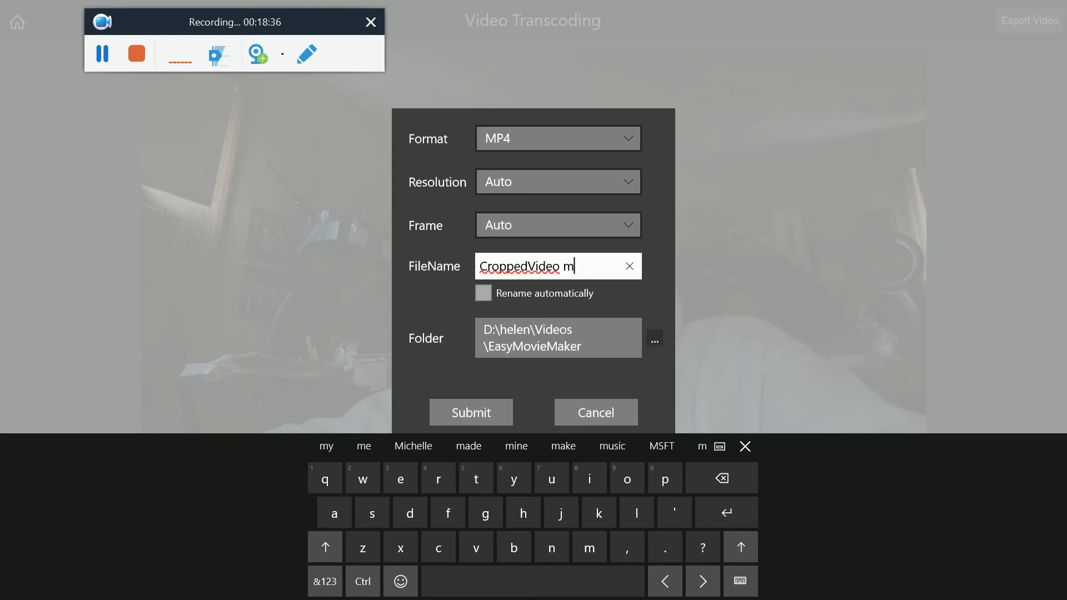
pyautogui.write('p')
pyautogui.click(325, 581)
pyautogui.write('4')
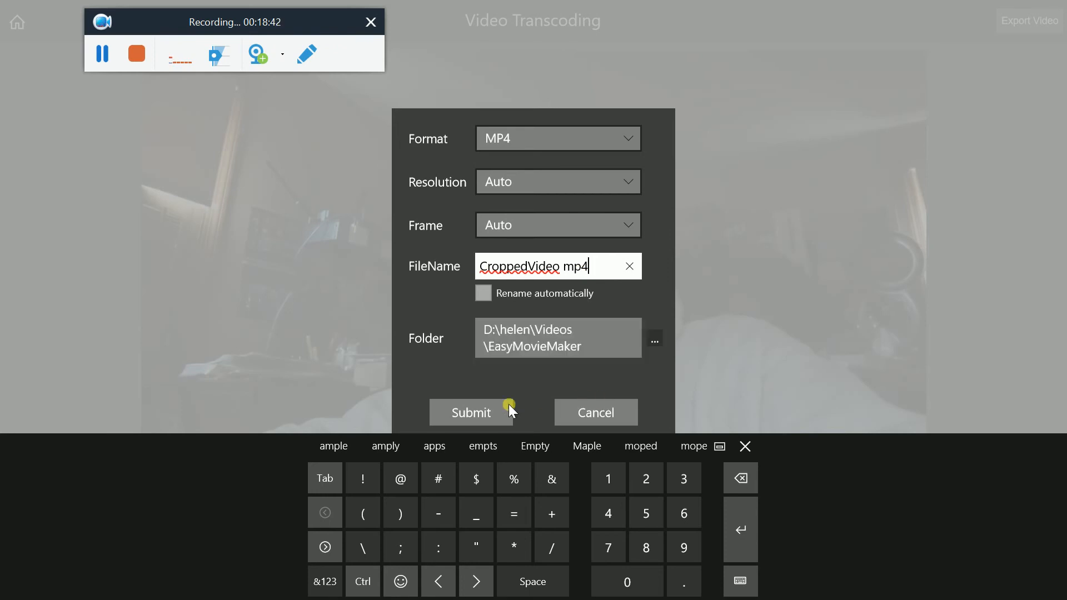
# Export the video as MP4 with Auto resolution and frame settings, then view the saved videos from the start screen.
pyautogui.click(491, 404)
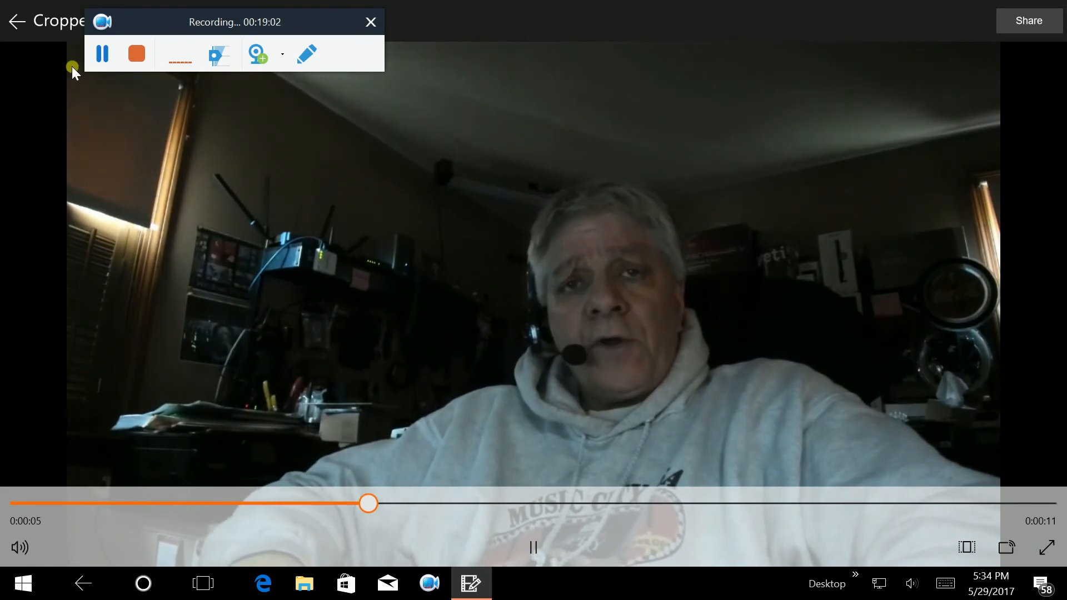
pyautogui.click(17, 23)
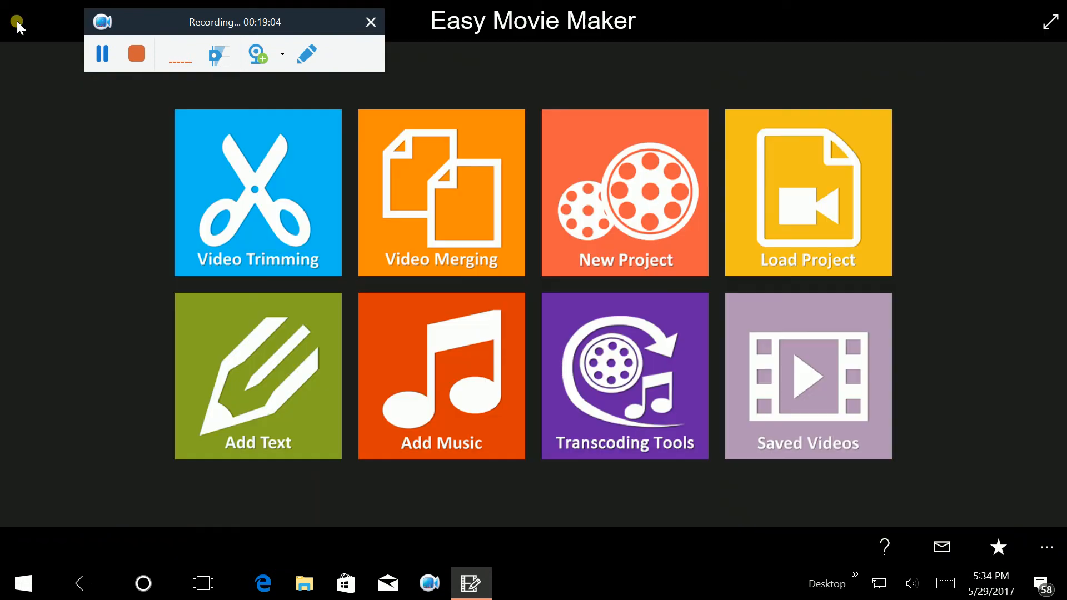
pyautogui.click(815, 345)
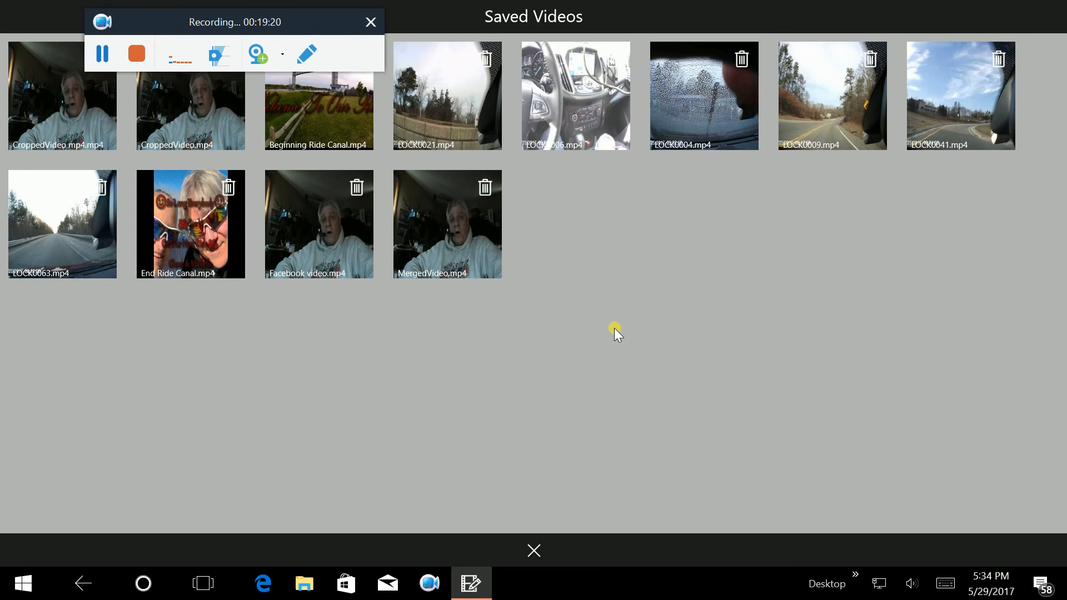
# Close the saved videos, start a new project and choose to import a video.
pyautogui.click(532, 549)
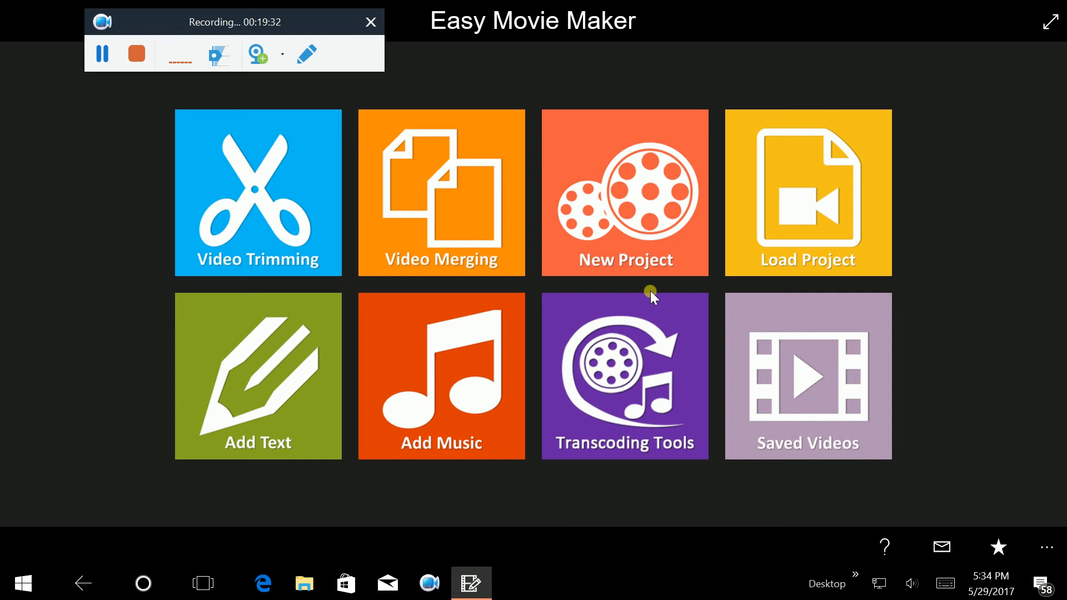
pyautogui.click(657, 201)
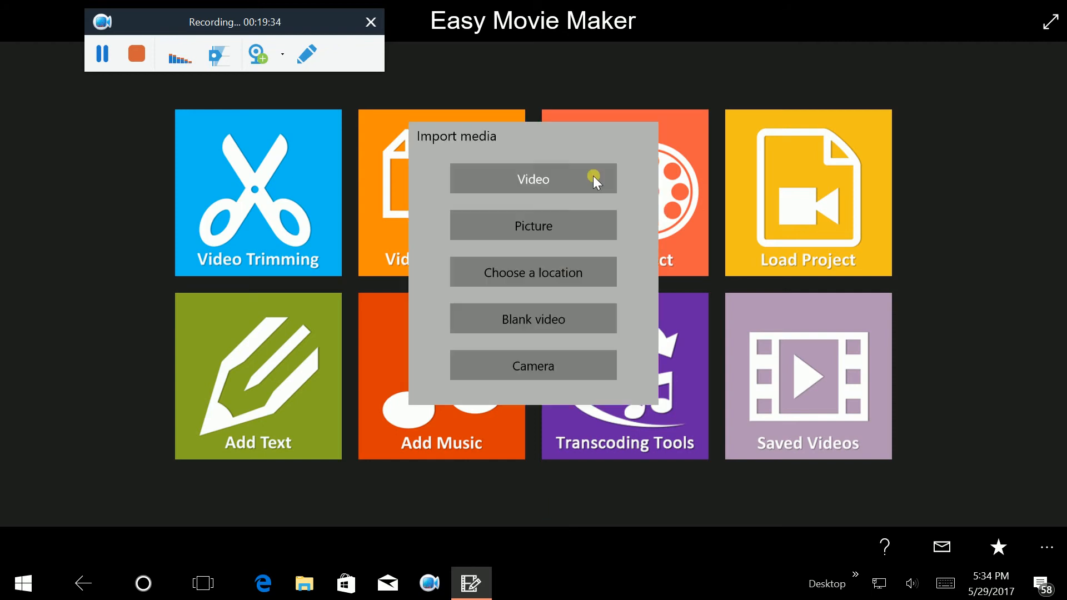
pyautogui.click(544, 181)
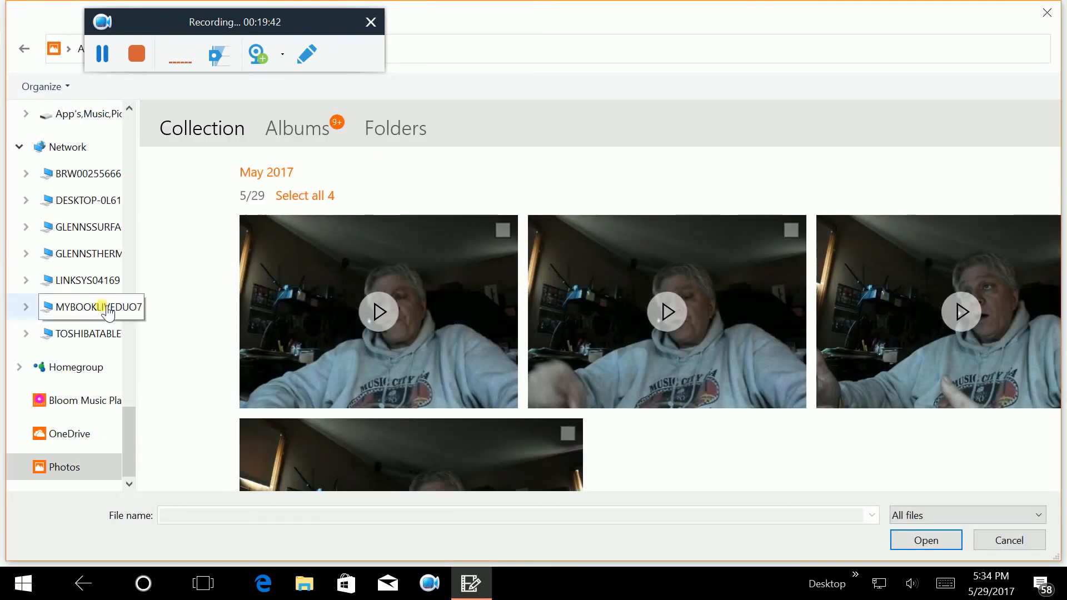
# Import MergedVideo from the EasyMovieMaker folder within Videos on the App's,Music,Pics,Vids (D:) drive.
pyautogui.scroll(3, 114, 307)
pyautogui.scroll(1, 101, 305)
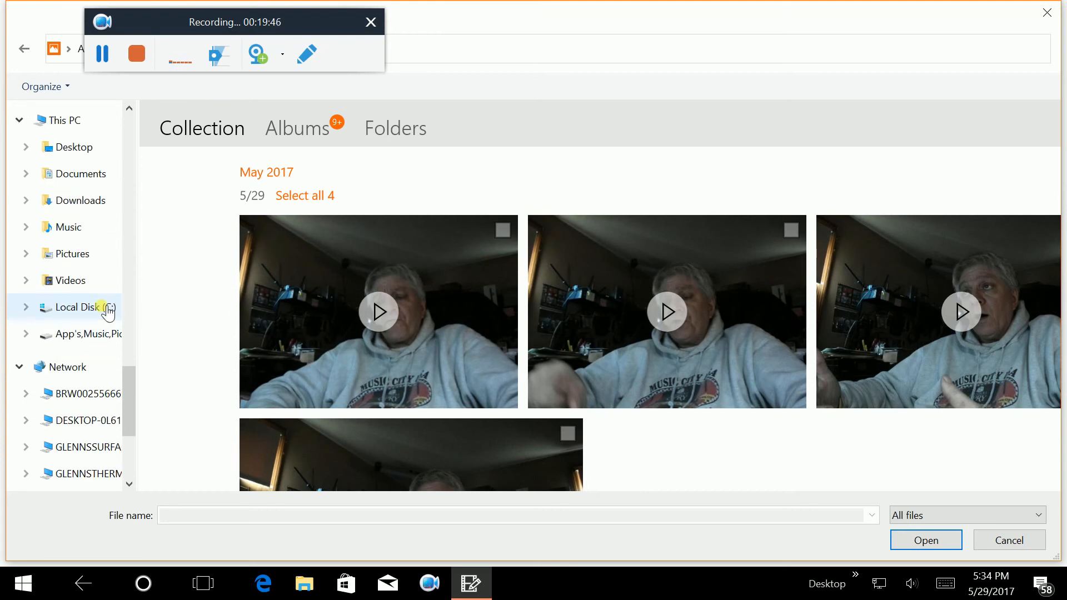
pyautogui.click(105, 334)
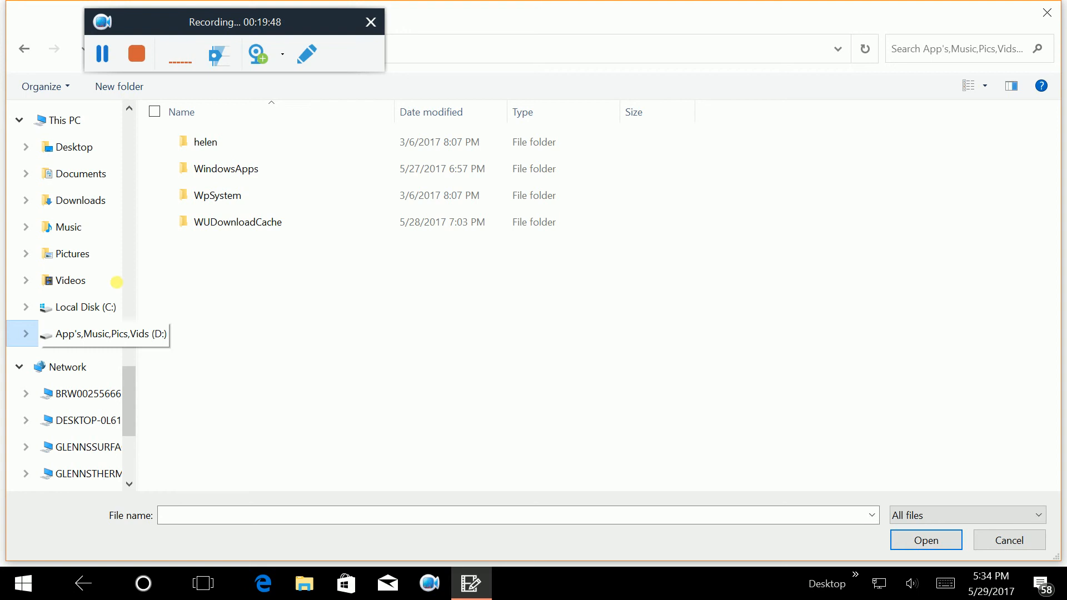
pyautogui.click(208, 143)
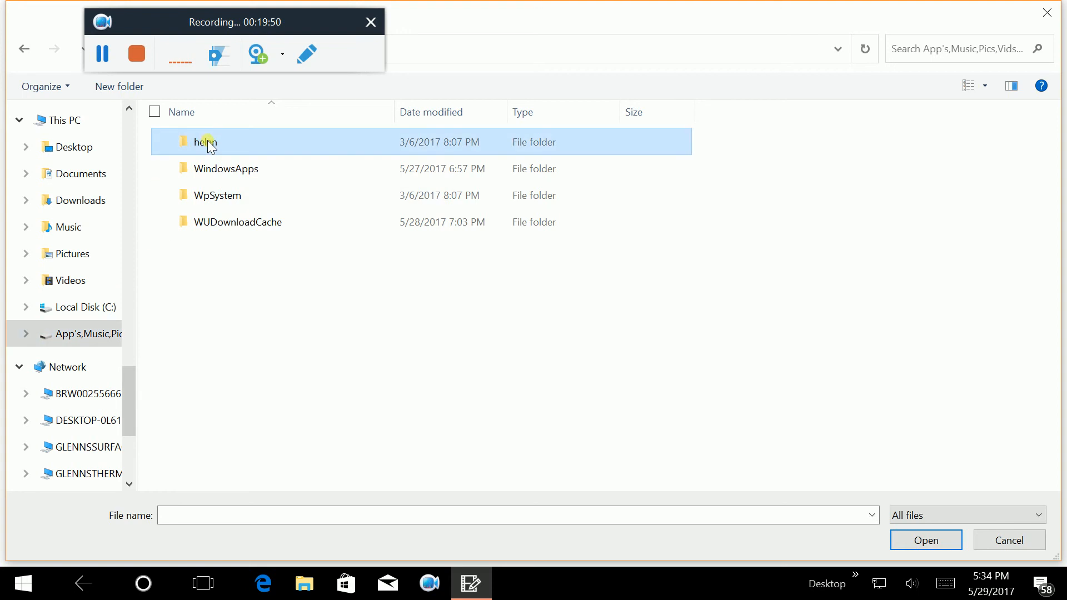
pyautogui.doubleClick(208, 143)
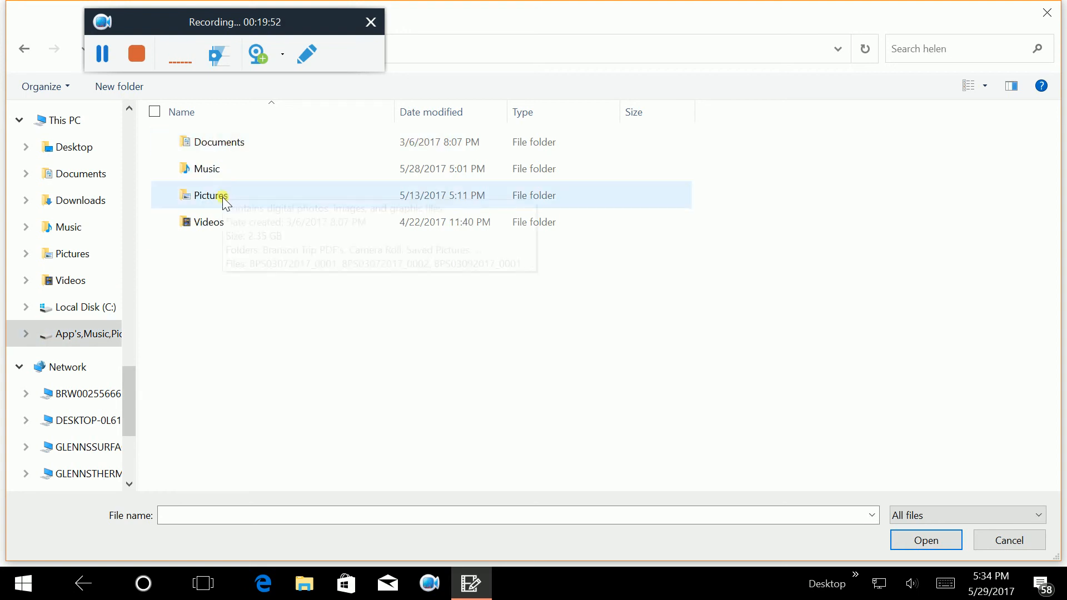
pyautogui.doubleClick(217, 222)
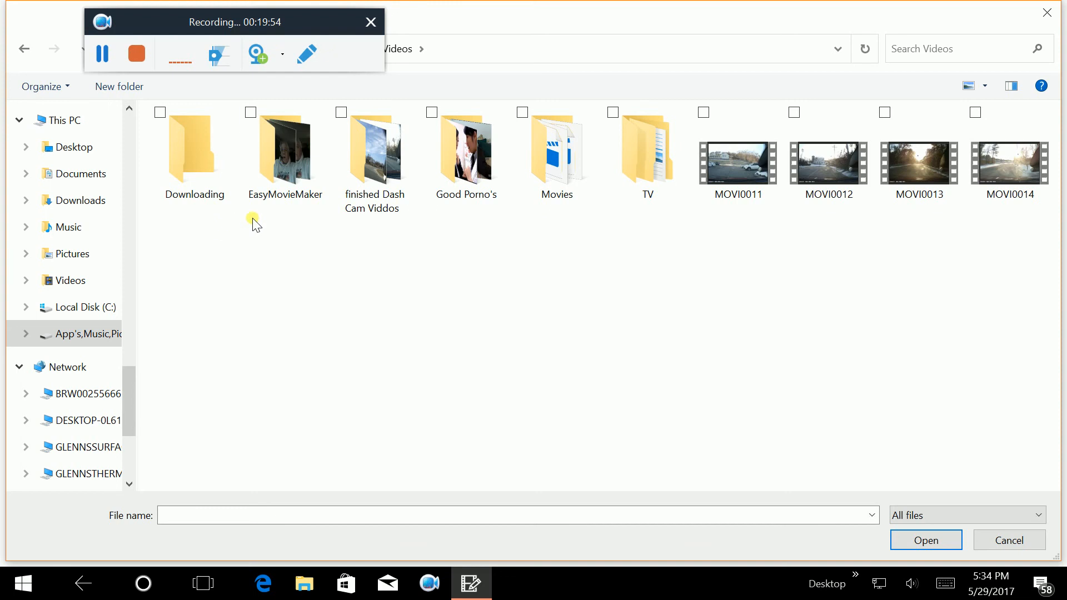
pyautogui.doubleClick(285, 161)
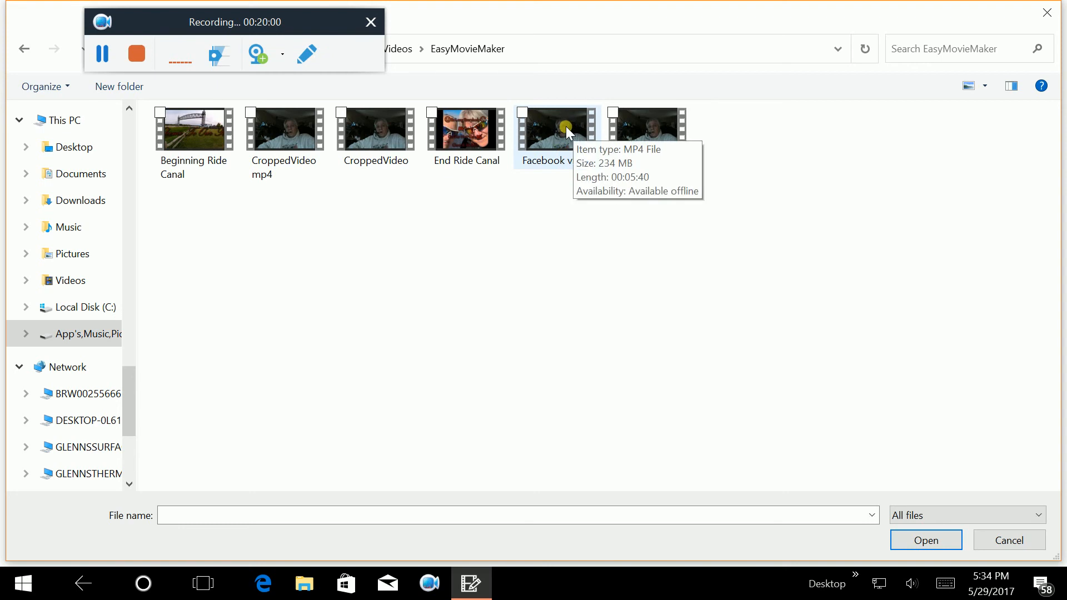
pyautogui.click(665, 131)
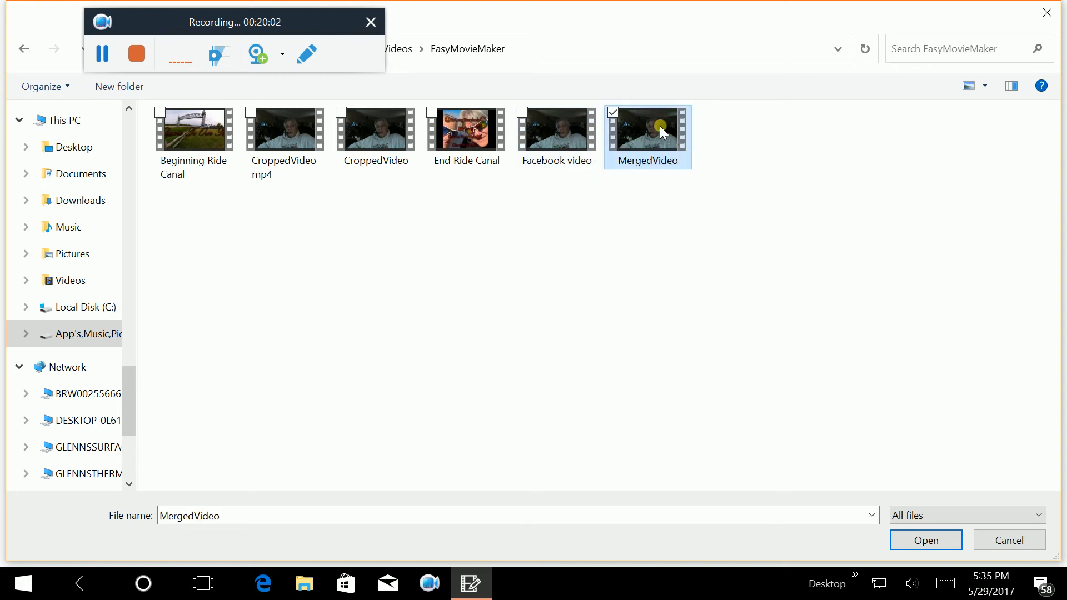
pyautogui.click(934, 535)
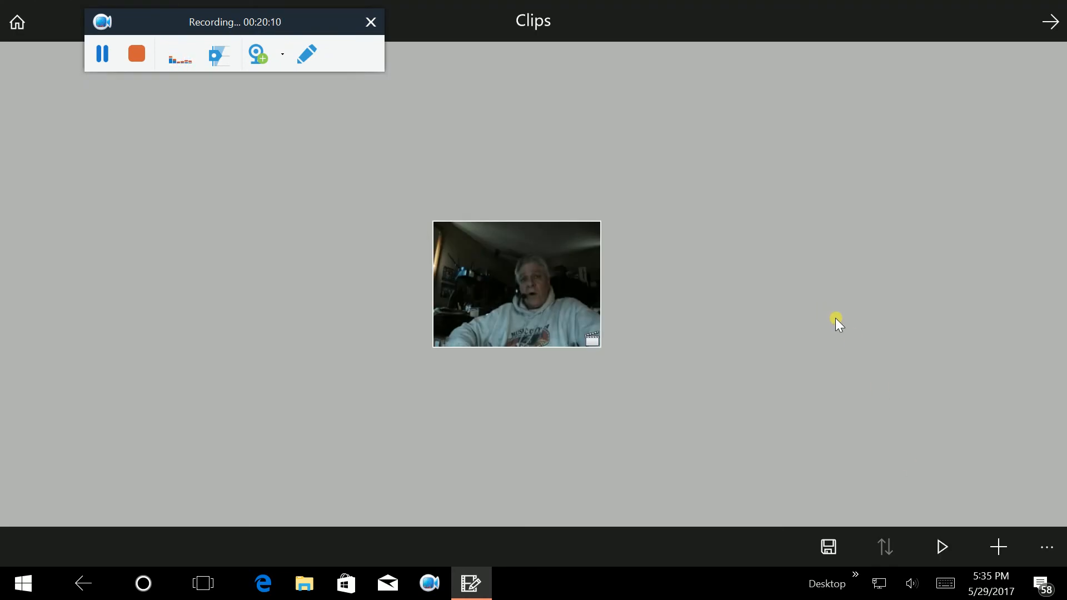
# Check the commands available for the imported clip and continue to text editing.
pyautogui.click(1044, 548)
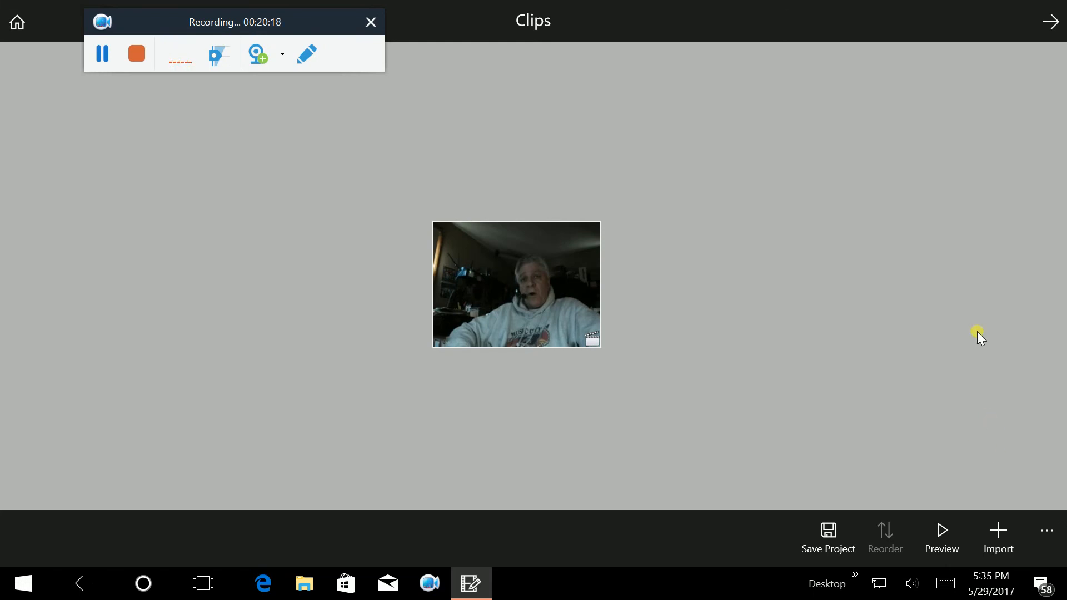
pyautogui.click(1026, 102)
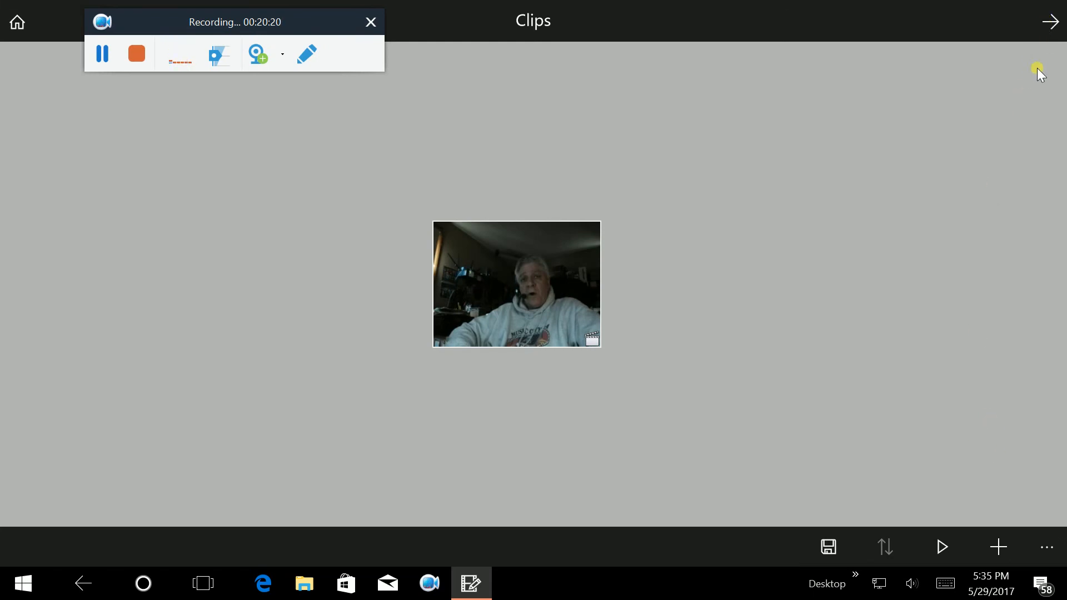
pyautogui.click(1050, 22)
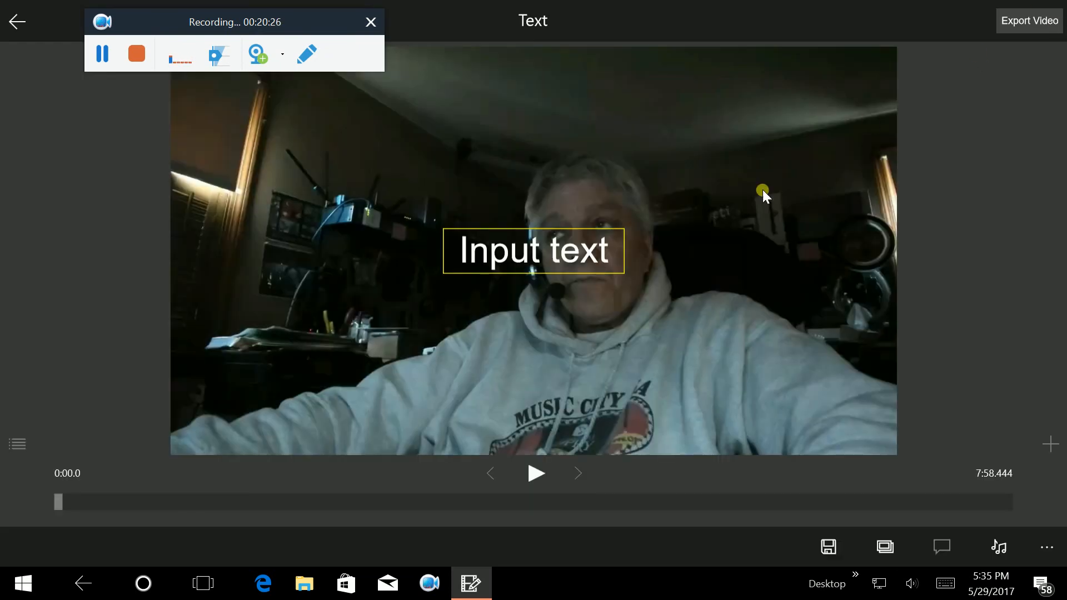
# Replace the placeholder caption on the video with the text "Merged Video".
pyautogui.click(613, 251)
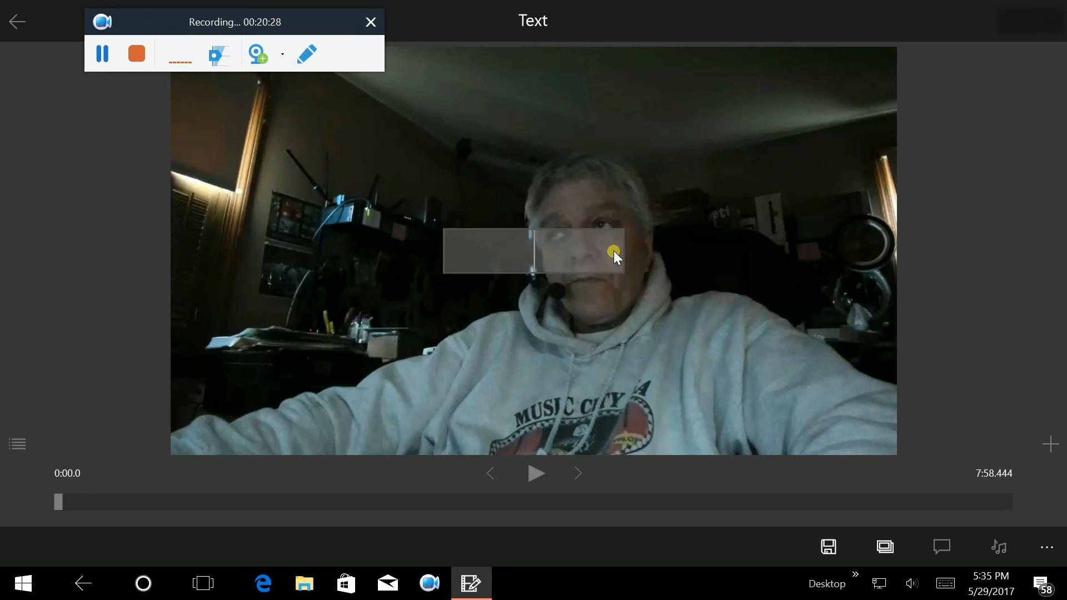
pyautogui.click(623, 259)
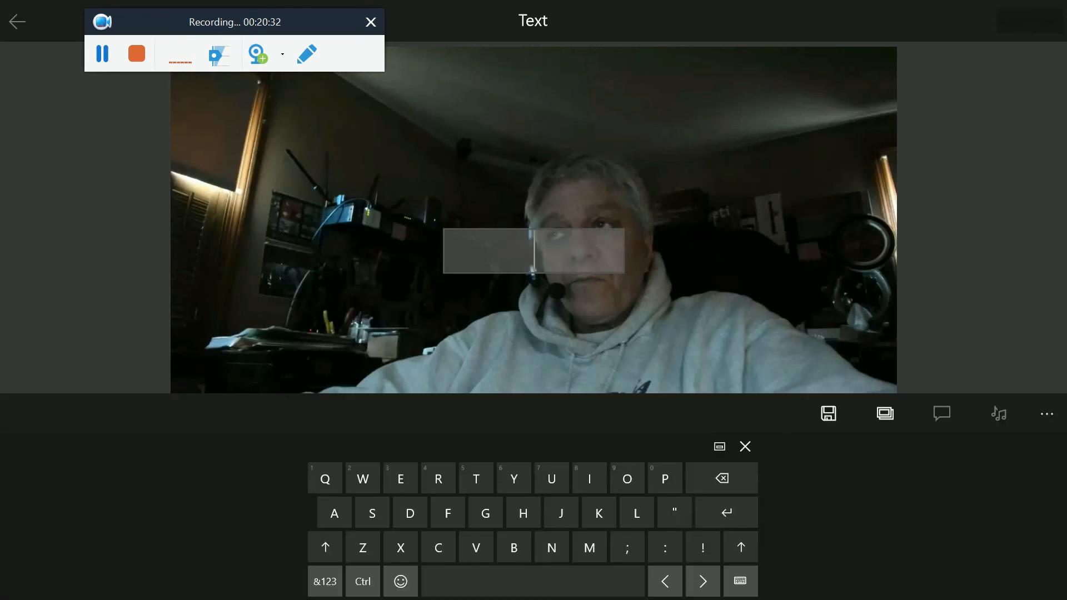
pyautogui.click(325, 548)
pyautogui.click(325, 548)
pyautogui.click(590, 548)
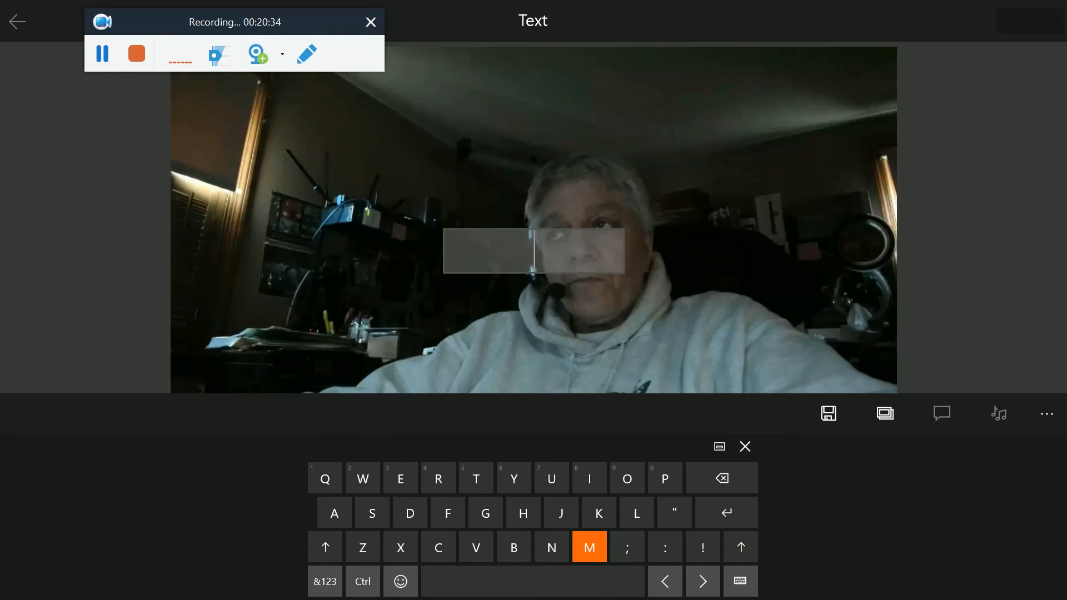
pyautogui.write('eeged')
pyautogui.click(337, 446)
pyautogui.write('V')
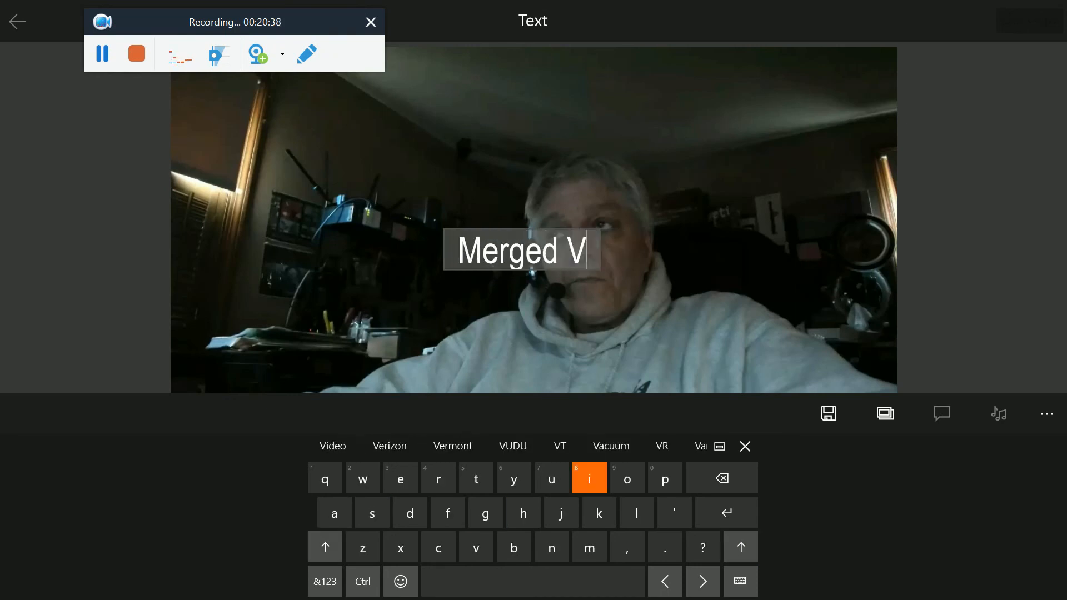
pyautogui.write('ideo')
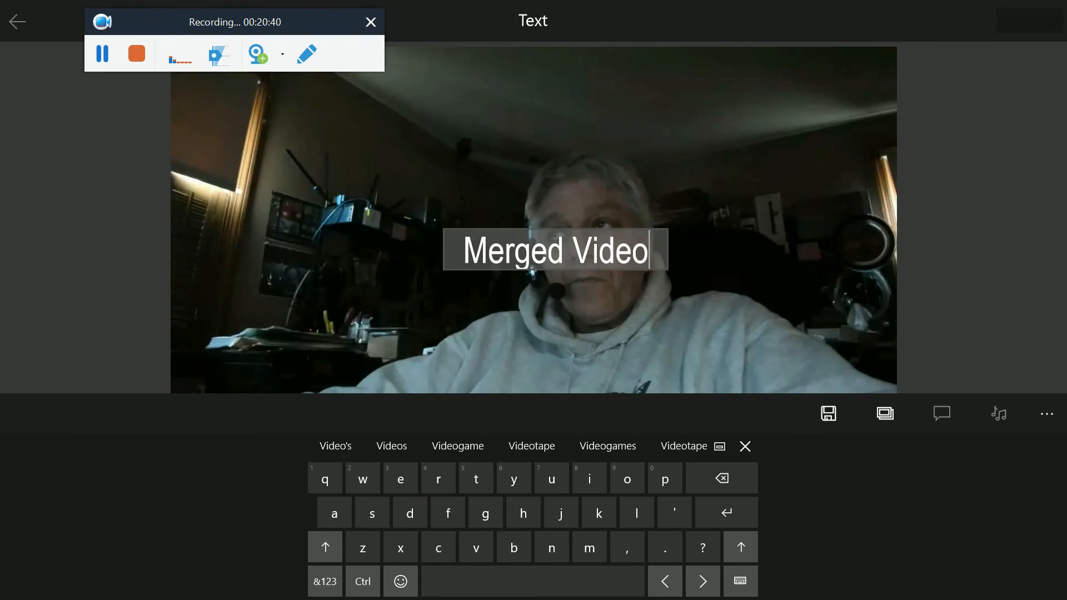
pyautogui.click(768, 257)
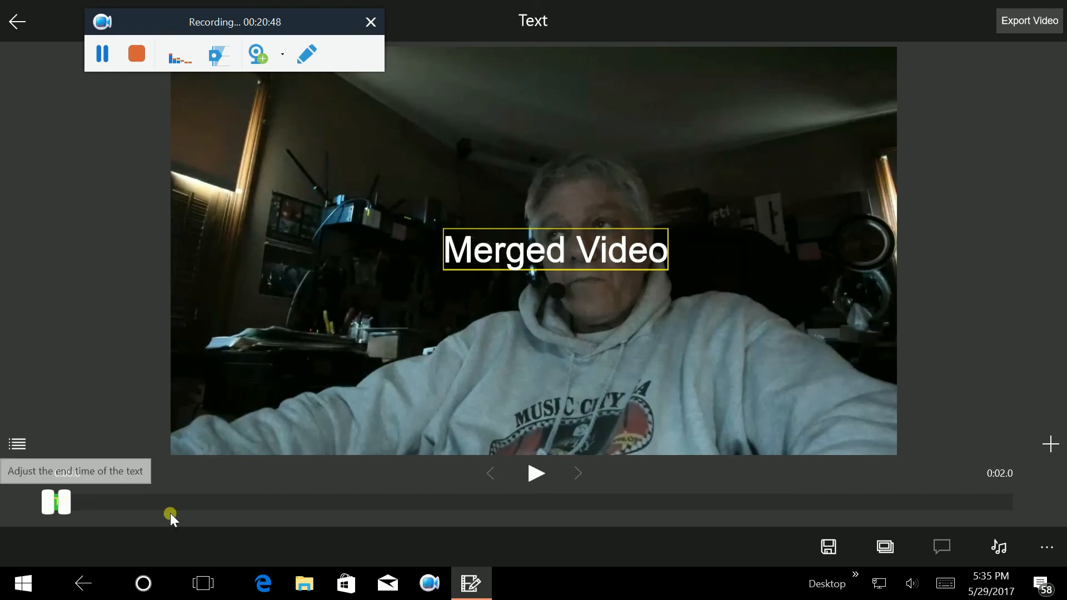
# Extend the "Merged Video" text's end time to about 2:04.589 and move it to the left edge of the video frame.
pyautogui.moveTo(63, 502); pyautogui.dragTo(315, 515)
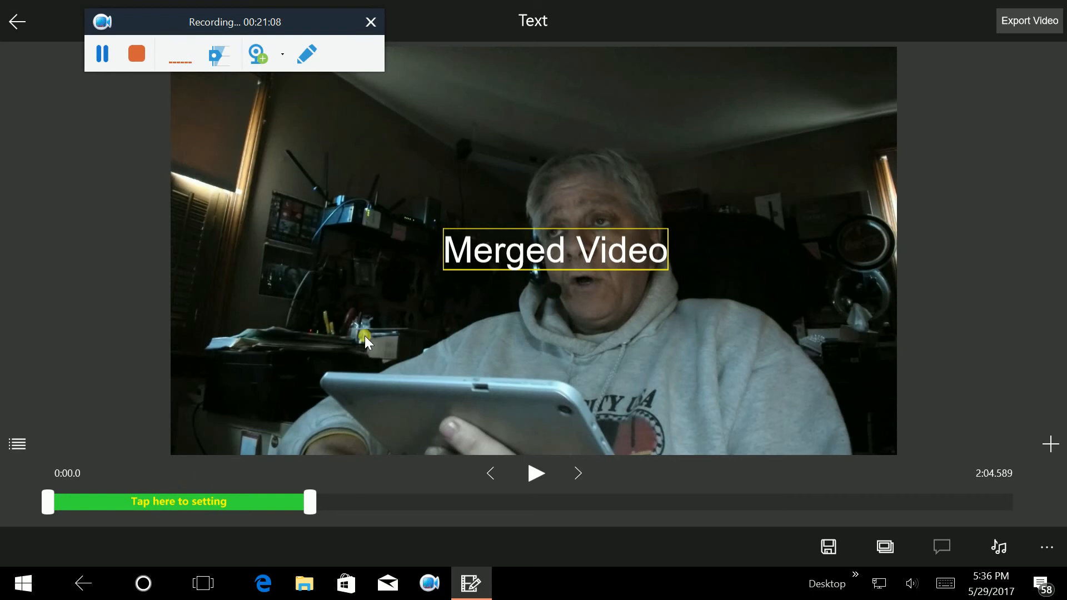
pyautogui.moveTo(549, 239); pyautogui.dragTo(289, 227)
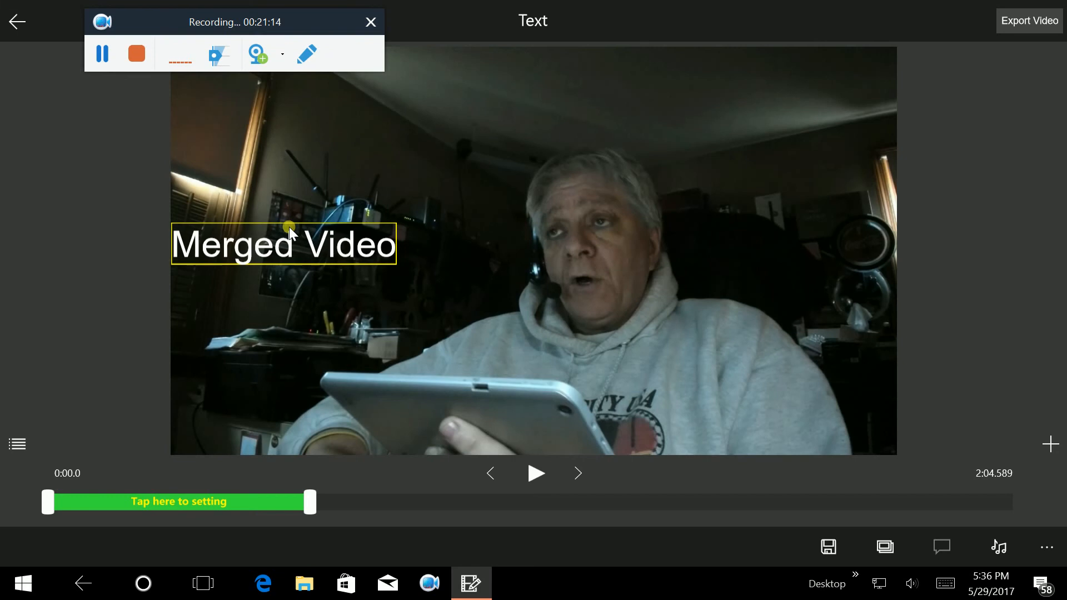
# Open the "Merged Video" text settings, try the MS UI Gothic font and set the font to Segoe Script.
pyautogui.click(185, 499)
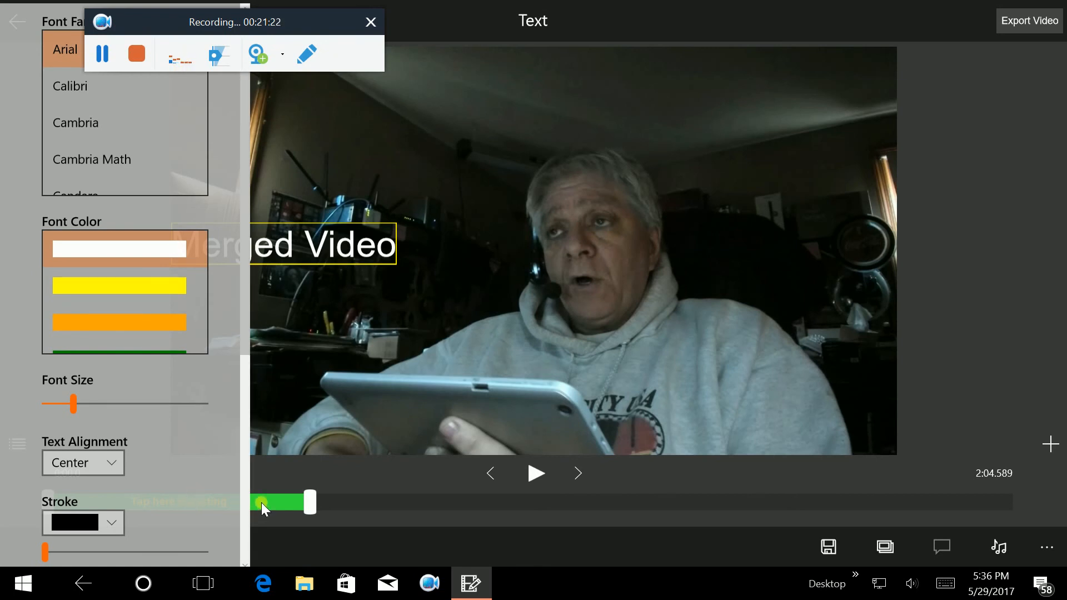
pyautogui.scroll(-2, 157, 176)
pyautogui.scroll(-5, 161, 156)
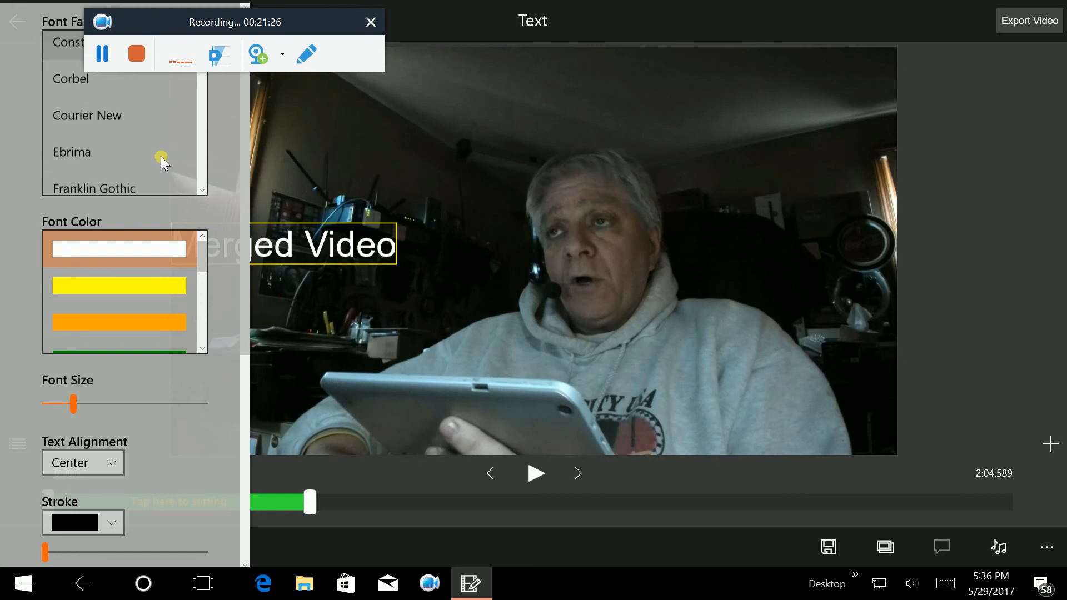
pyautogui.scroll(-7, 161, 159)
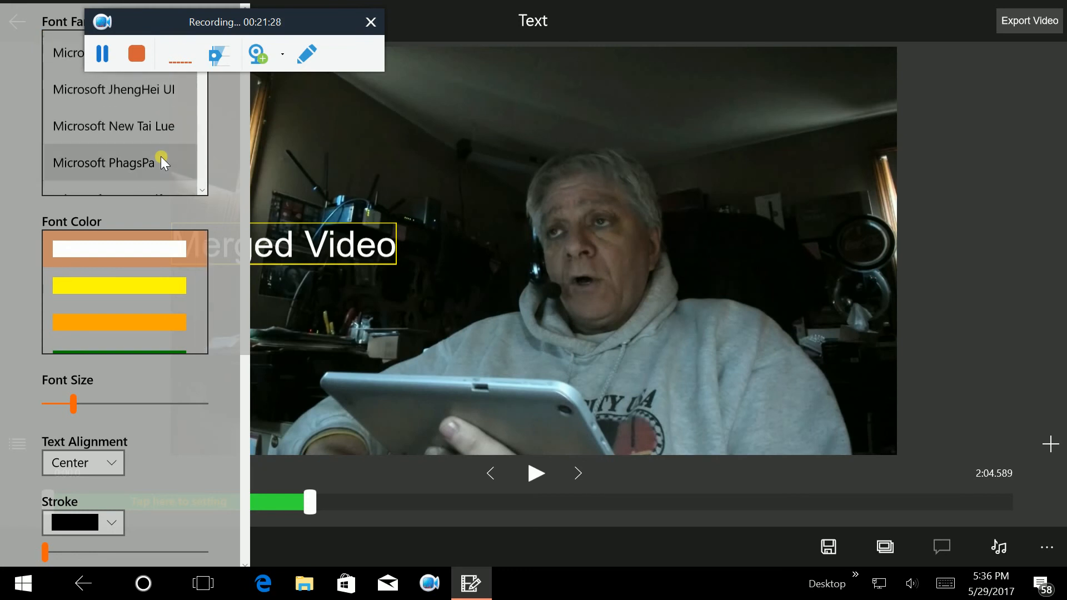
pyautogui.scroll(-6, 161, 156)
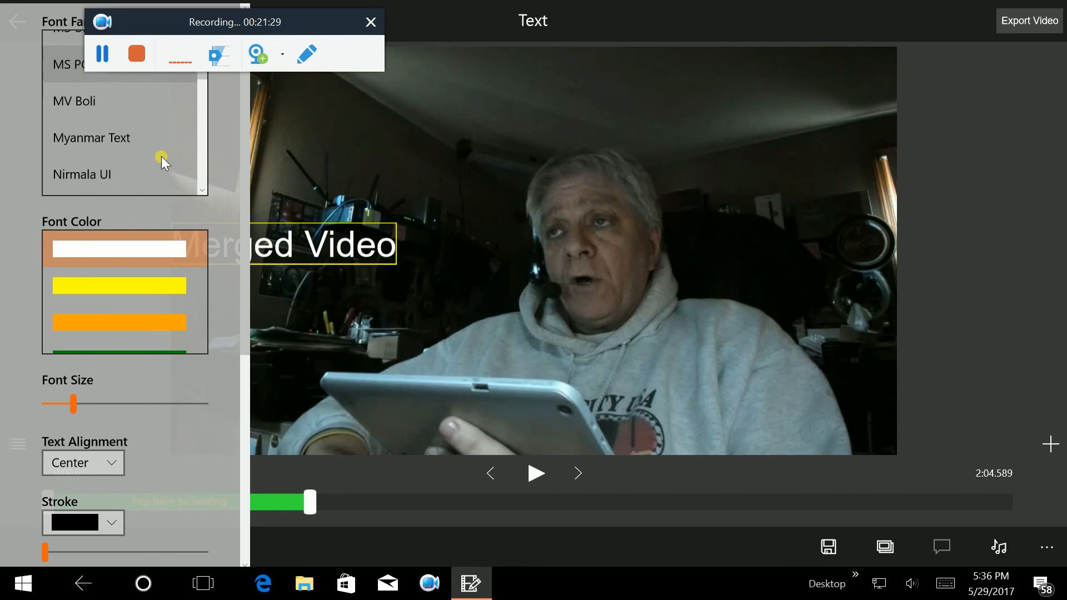
pyautogui.scroll(3, 161, 156)
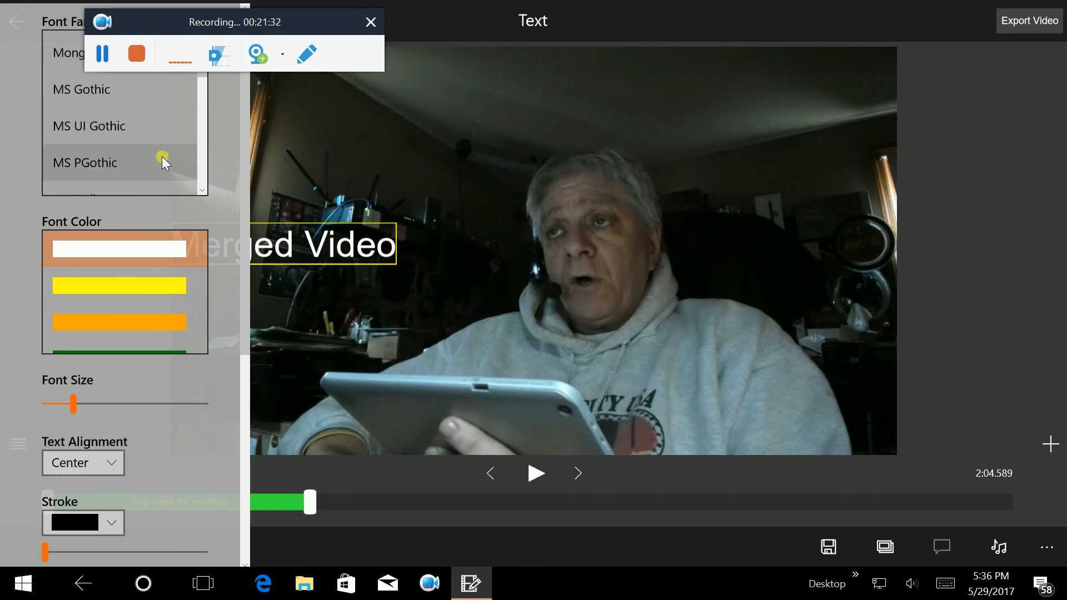
pyautogui.click(118, 121)
pyautogui.scroll(-3, 153, 131)
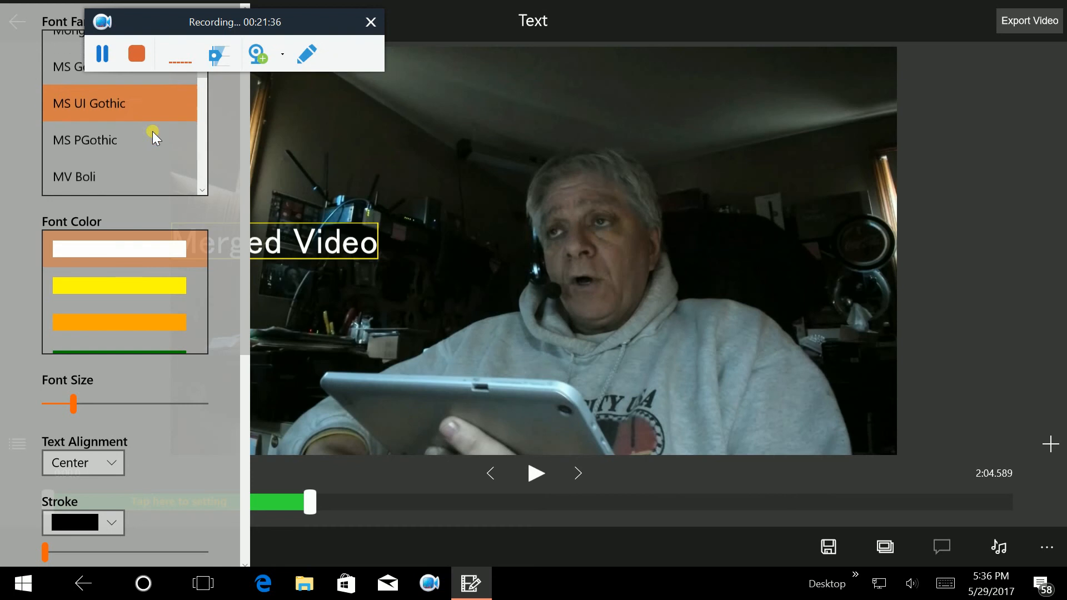
pyautogui.scroll(-5, 153, 133)
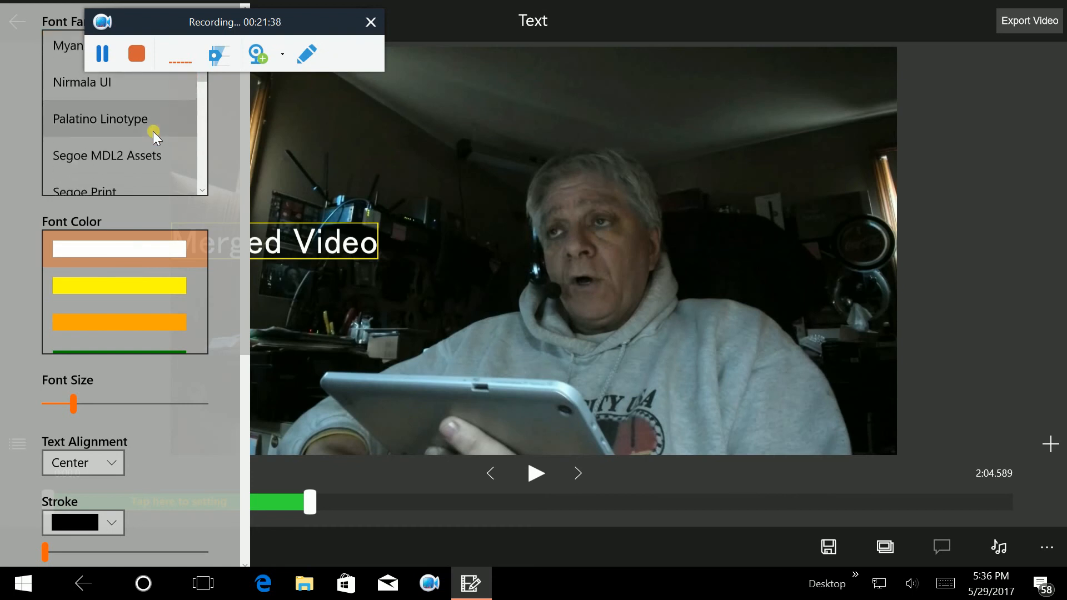
pyautogui.scroll(-1, 153, 132)
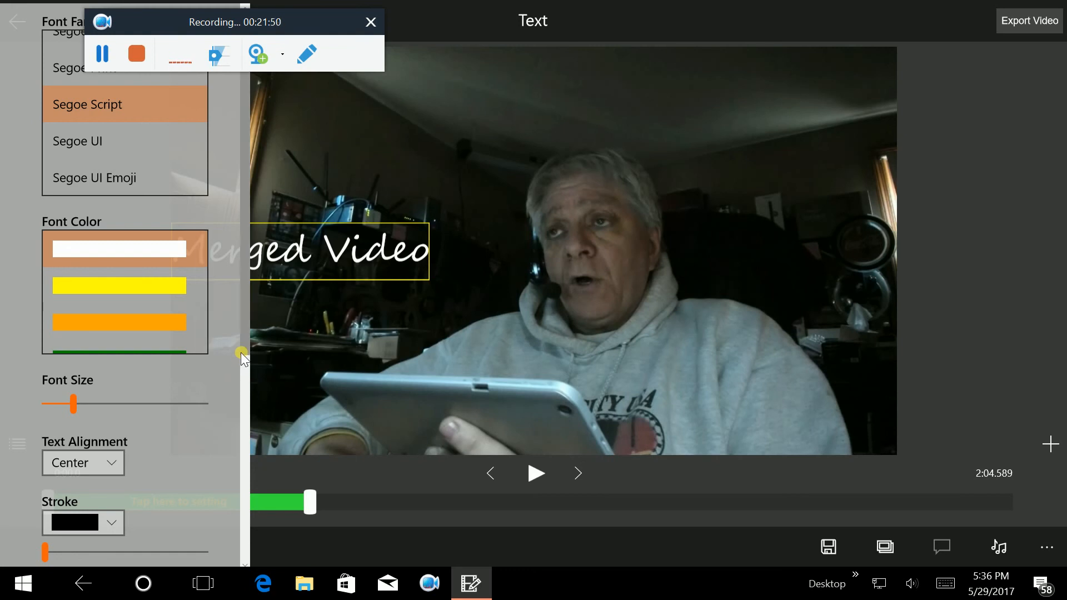
# Try yellow, orange, green, blue, cyan and black as the text's font color, ending on purple.
pyautogui.click(160, 283)
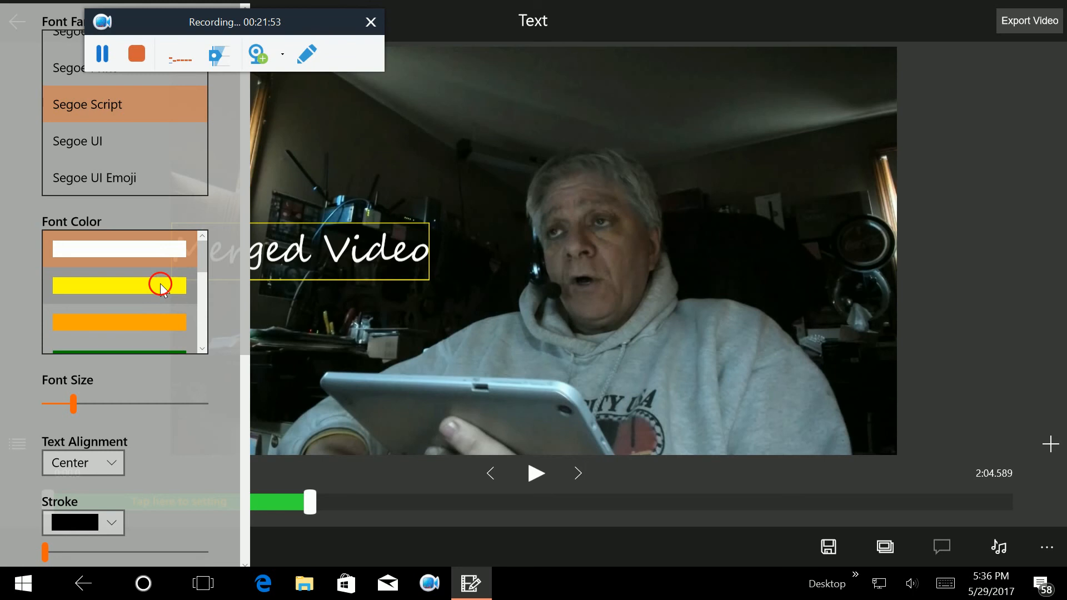
pyautogui.click(162, 322)
pyautogui.scroll(-1, 170, 308)
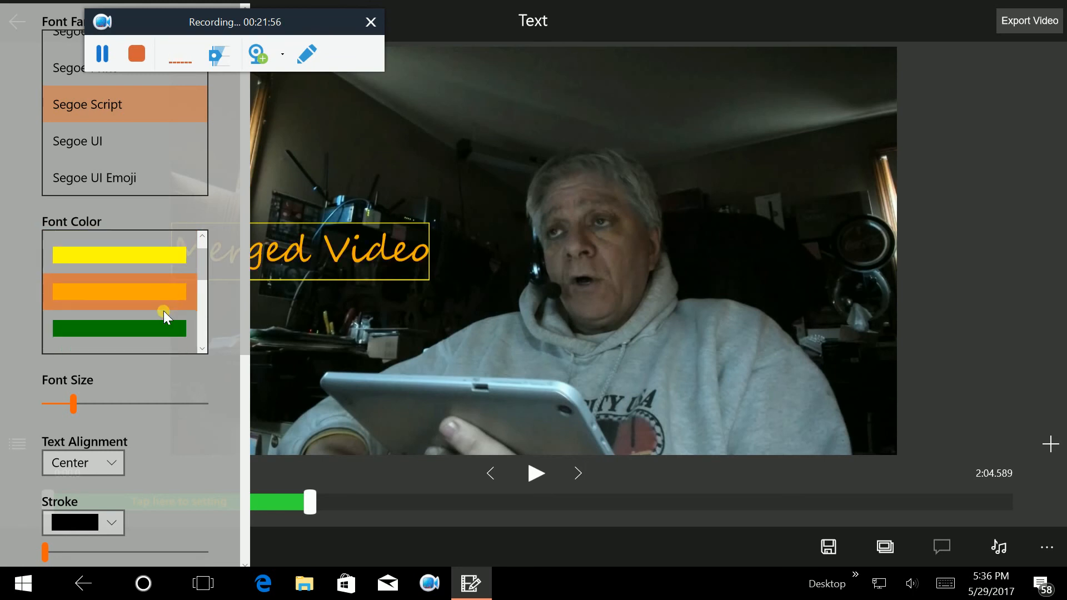
pyautogui.click(161, 321)
pyautogui.scroll(-1, 162, 316)
pyautogui.click(162, 329)
pyautogui.scroll(-2, 165, 312)
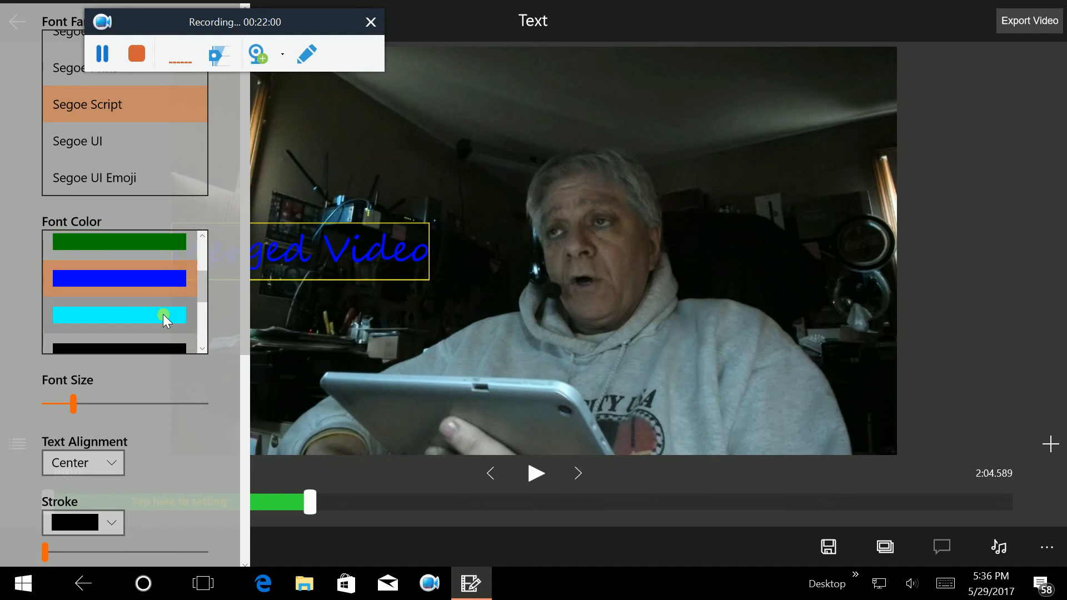
pyautogui.click(163, 315)
pyautogui.scroll(-1, 163, 315)
pyautogui.click(160, 324)
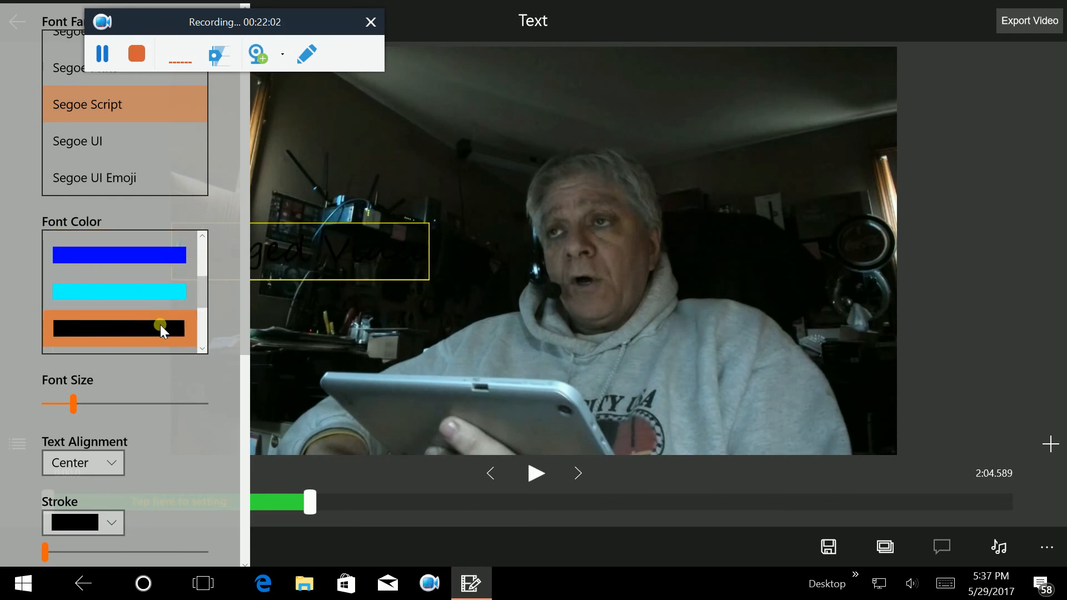
pyautogui.scroll(-1, 162, 316)
pyautogui.click(160, 316)
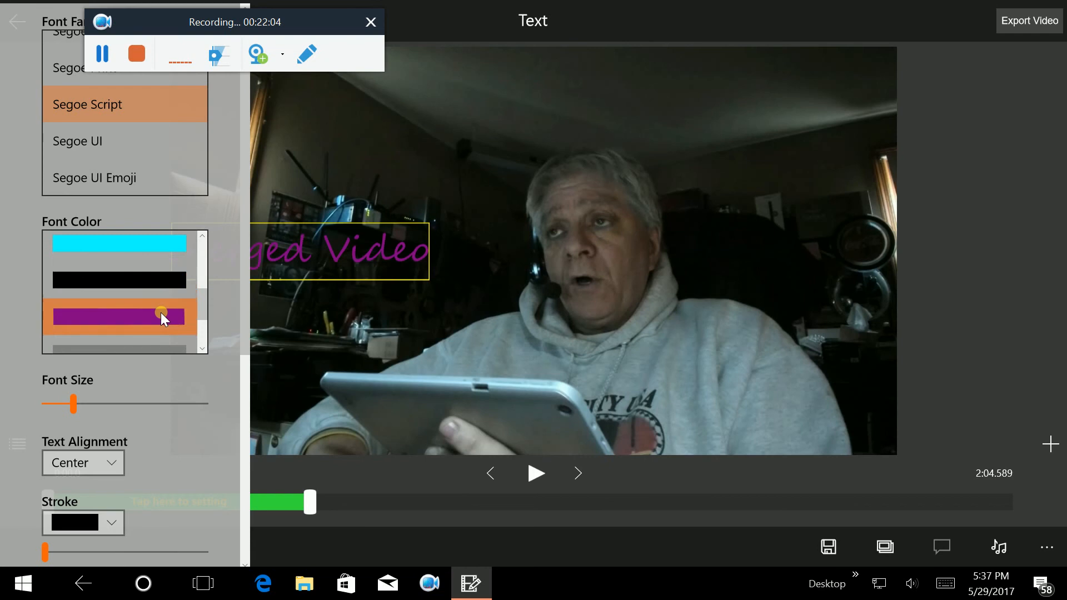
# Try gray and dark orange for the "Merged Video" text, set its font color to red and enlarge it to span the video's width.
pyautogui.scroll(-1, 161, 311)
pyautogui.click(158, 328)
pyautogui.scroll(-1, 159, 321)
pyautogui.click(160, 316)
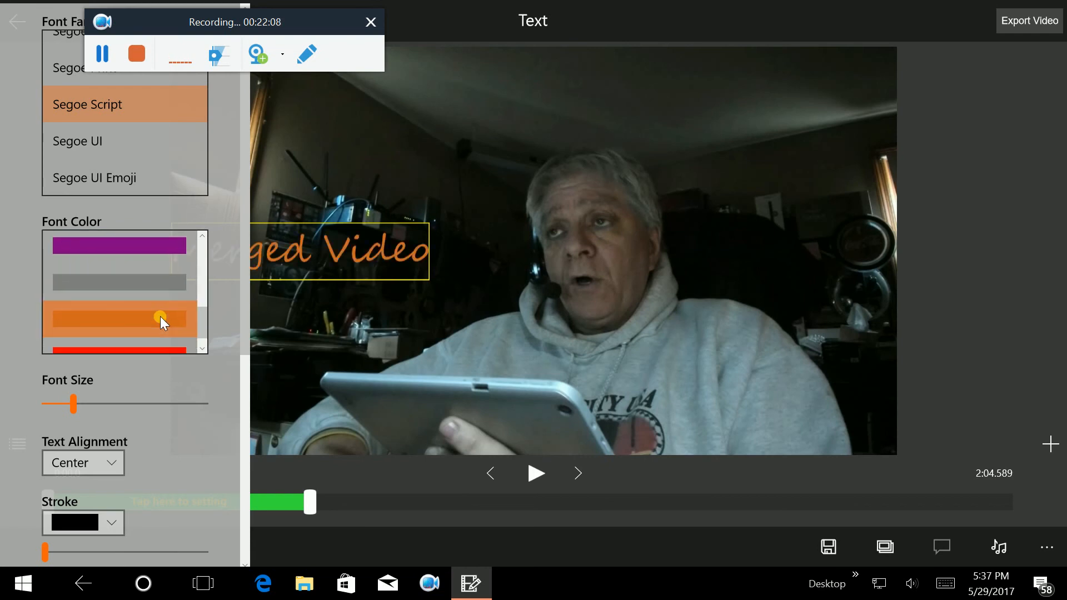
pyautogui.scroll(-1, 160, 316)
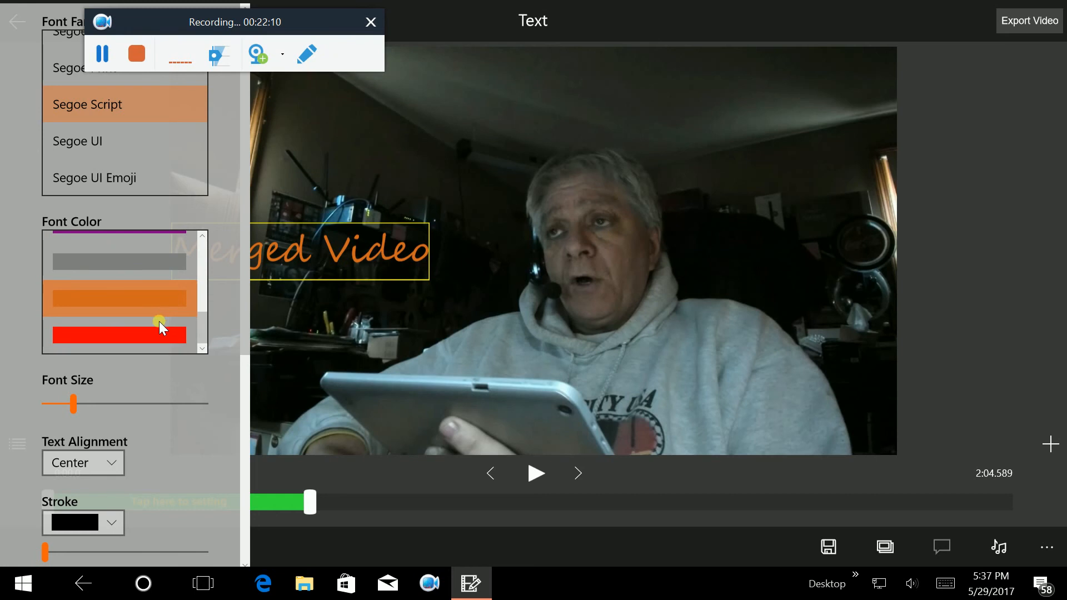
pyautogui.click(159, 332)
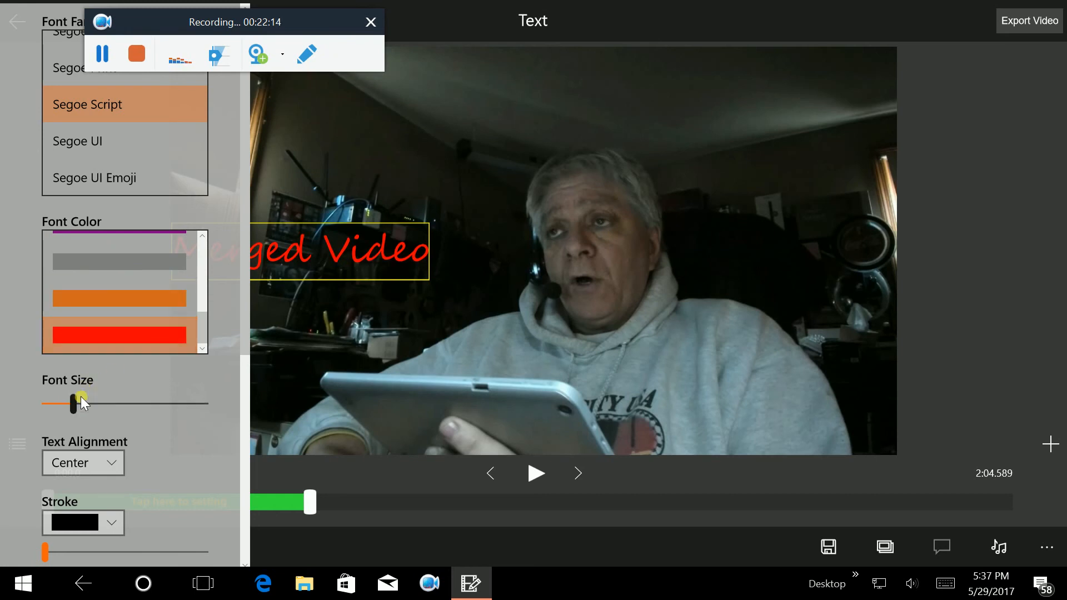
pyautogui.moveTo(78, 401); pyautogui.dragTo(138, 407)
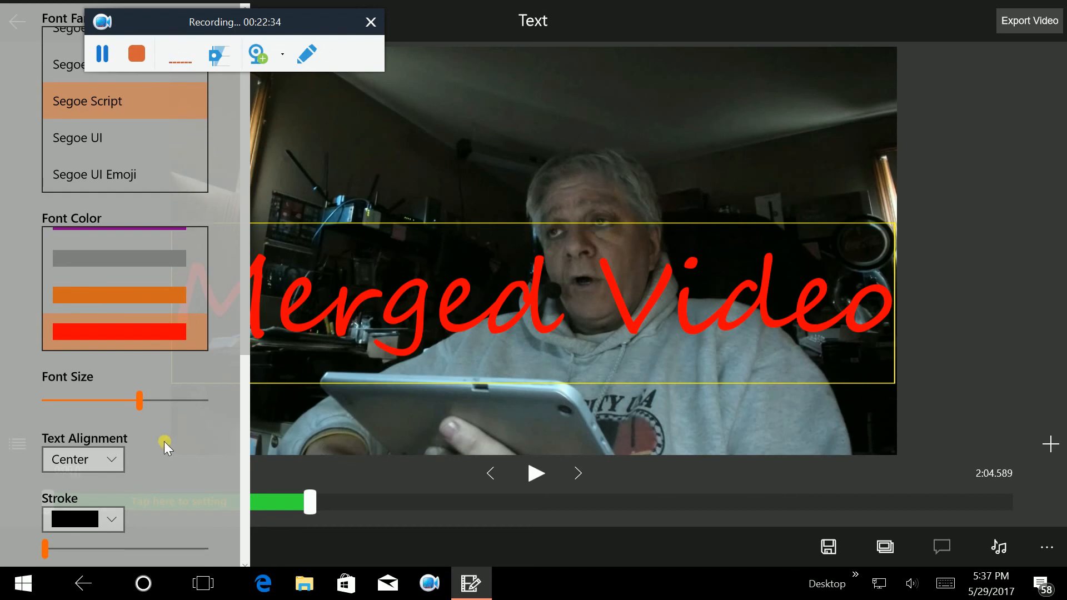
# Keep the text alignment at Center and raise the "Merged Video" text's stroke thickness to the maximum.
pyautogui.scroll(-3, 165, 441)
pyautogui.click(116, 333)
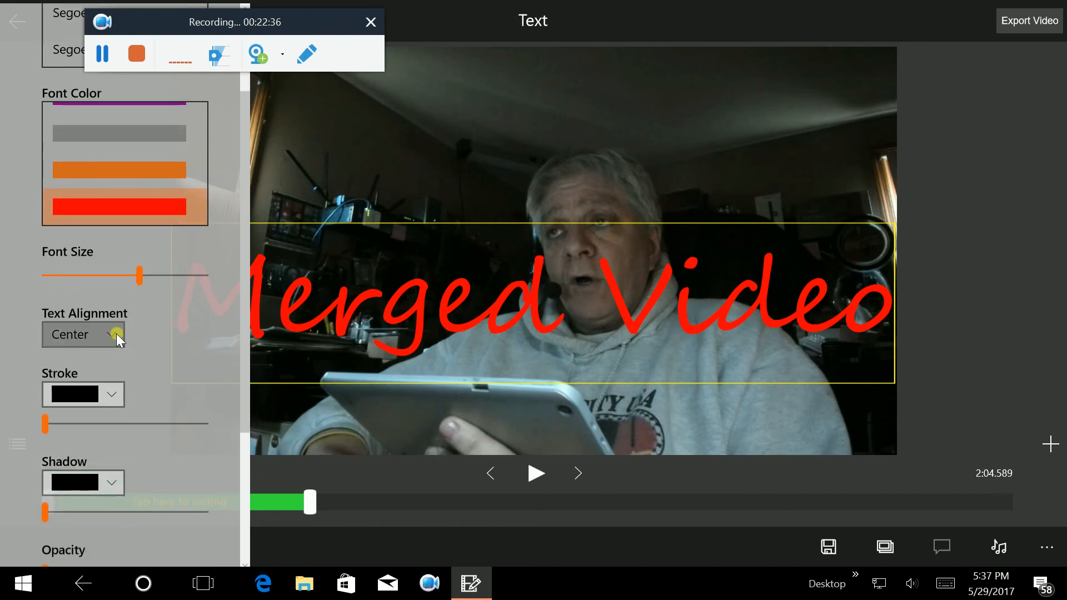
pyautogui.click(149, 336)
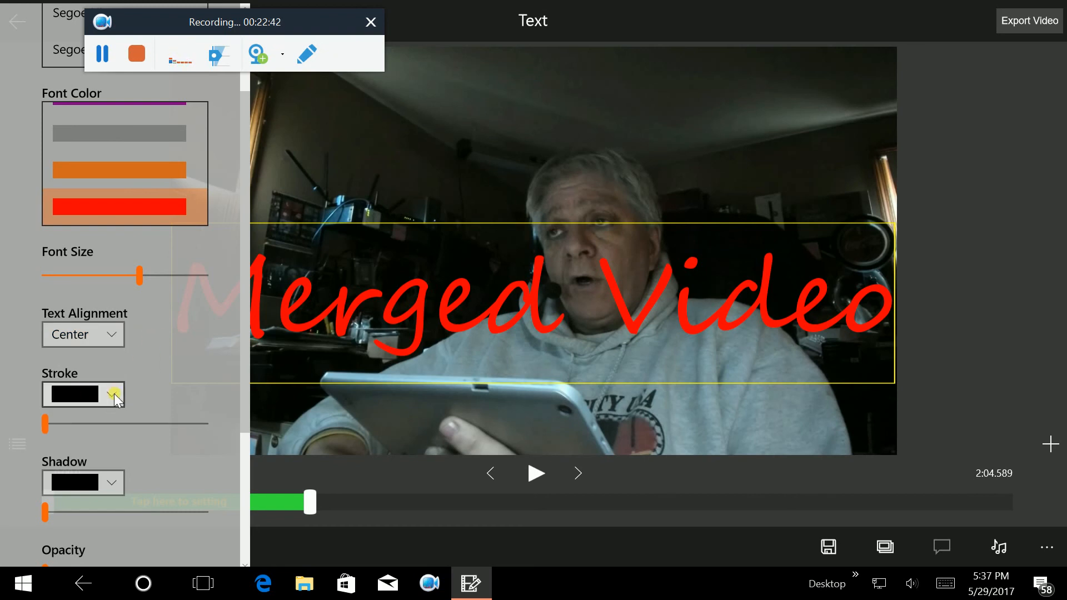
pyautogui.moveTo(43, 422); pyautogui.dragTo(245, 455)
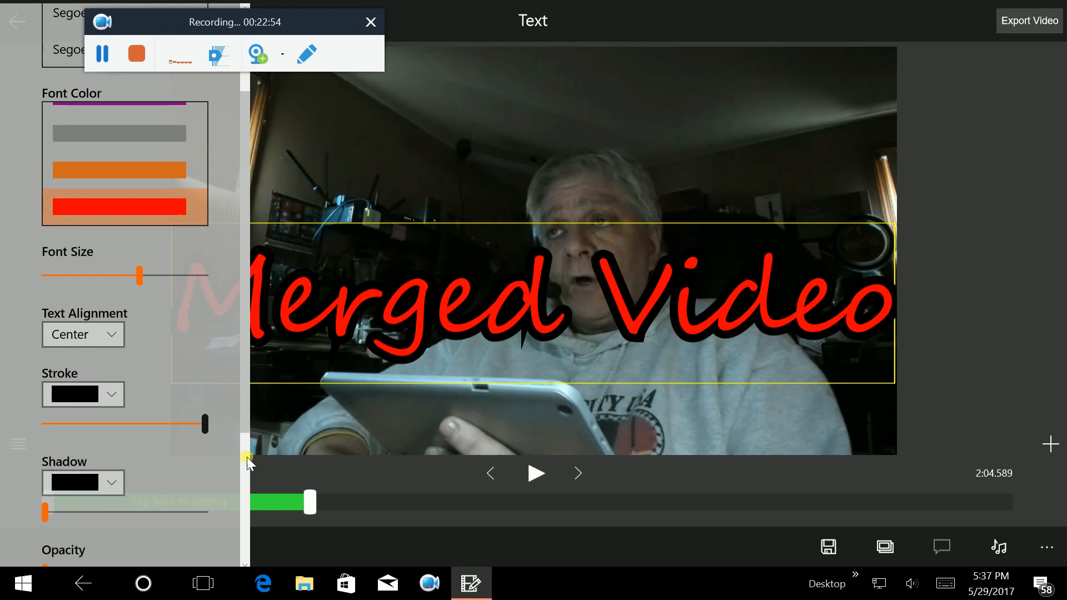
# Try white, yellow, green and blue as the text's stroke color, ending on orange.
pyautogui.click(114, 391)
pyautogui.scroll(2, 81, 378)
pyautogui.click(102, 285)
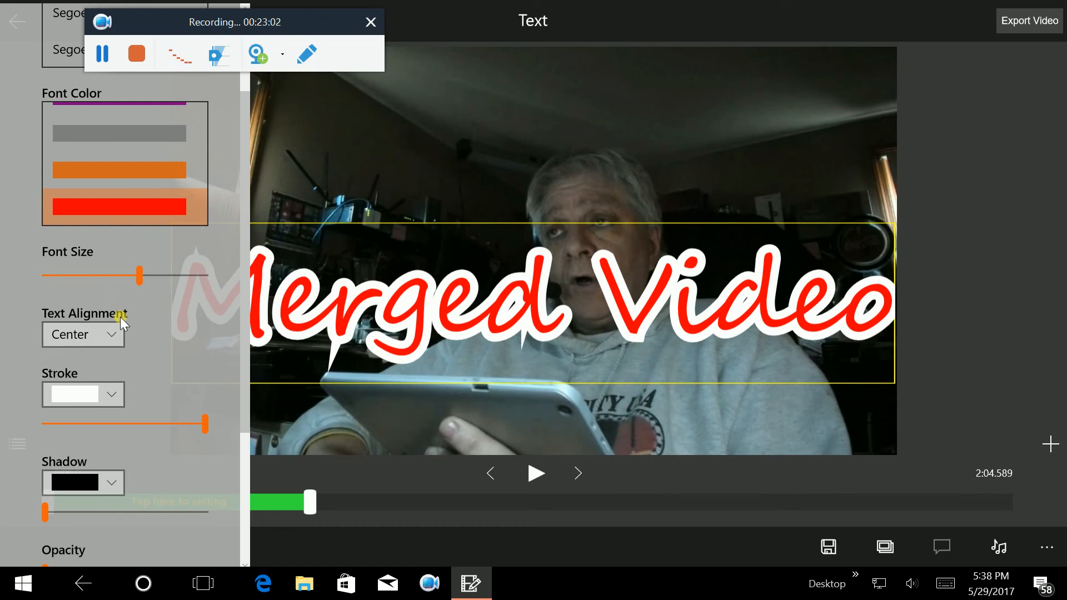
pyautogui.click(113, 393)
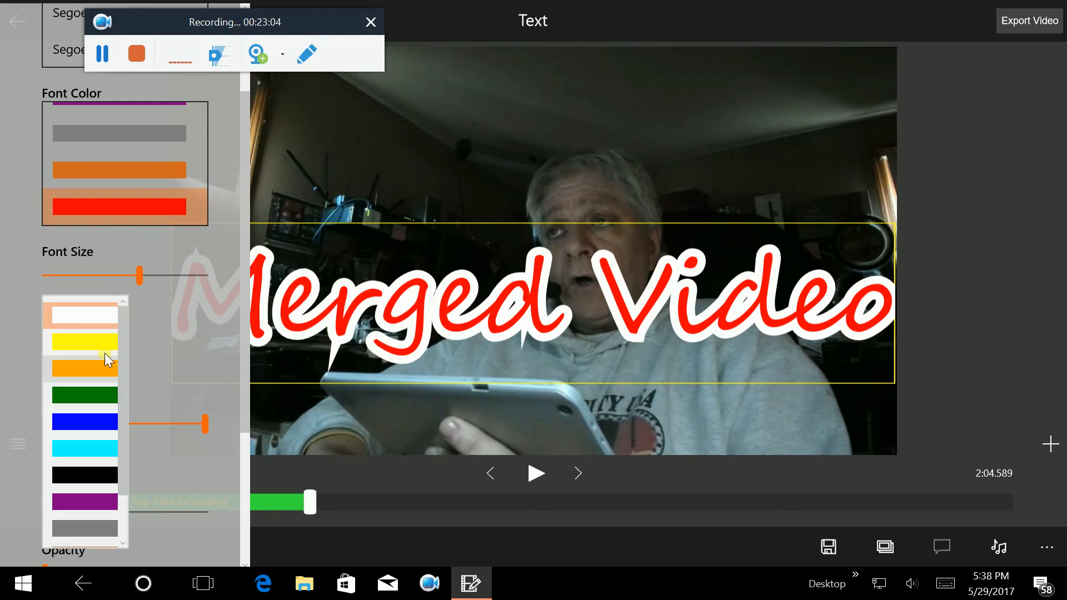
pyautogui.click(101, 345)
pyautogui.click(112, 394)
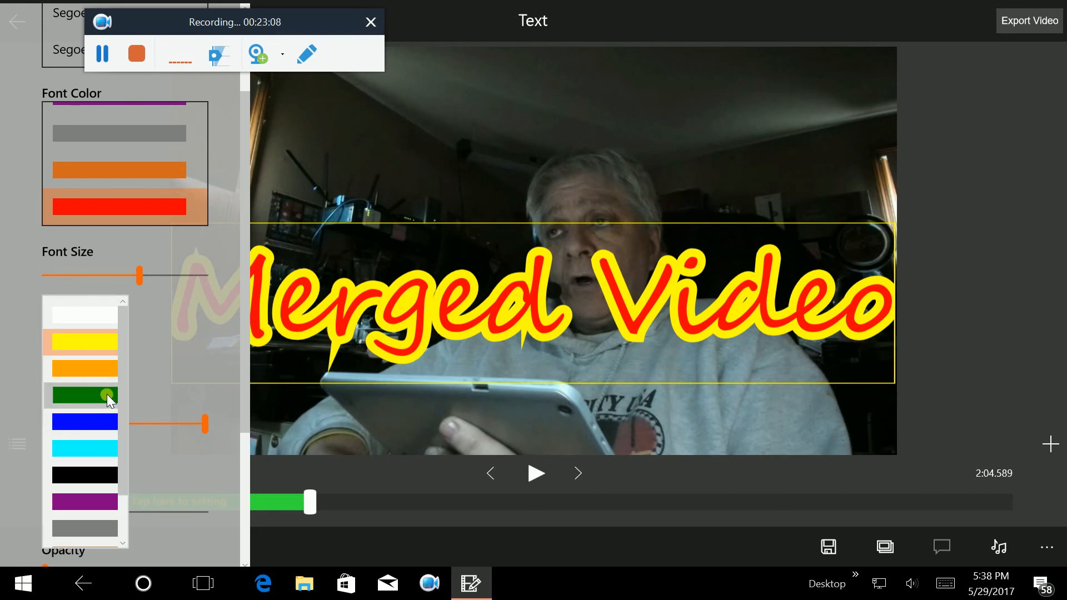
pyautogui.click(106, 405)
pyautogui.click(108, 394)
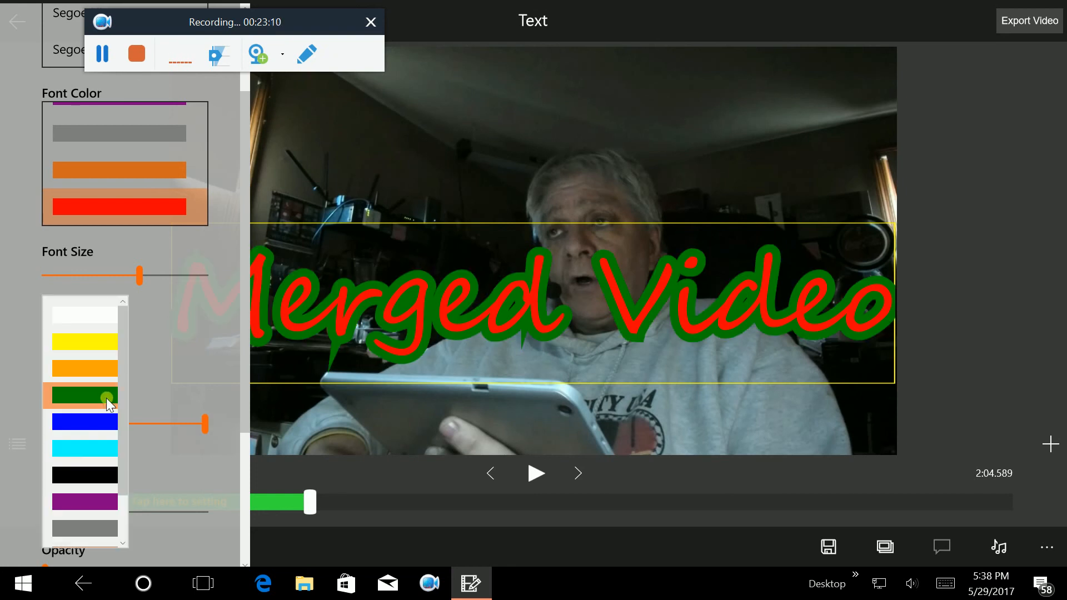
pyautogui.click(102, 418)
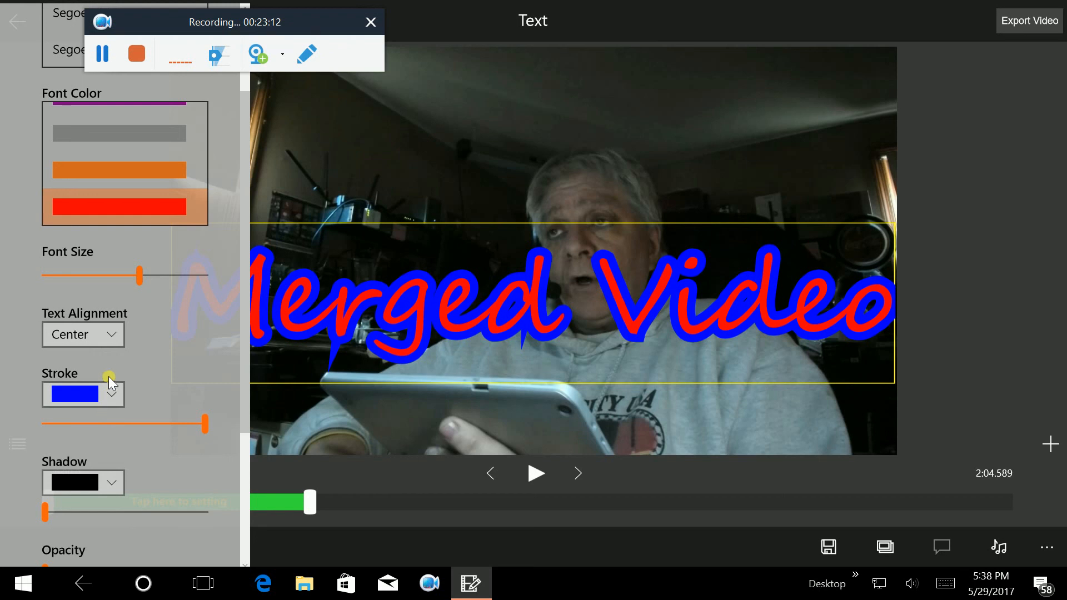
pyautogui.click(112, 394)
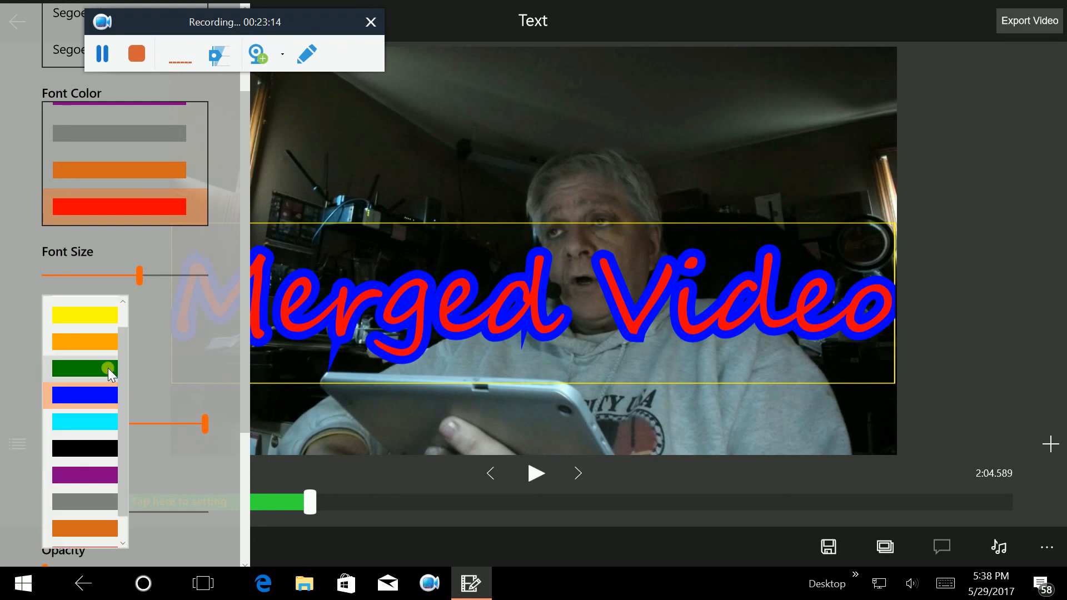
pyautogui.click(105, 345)
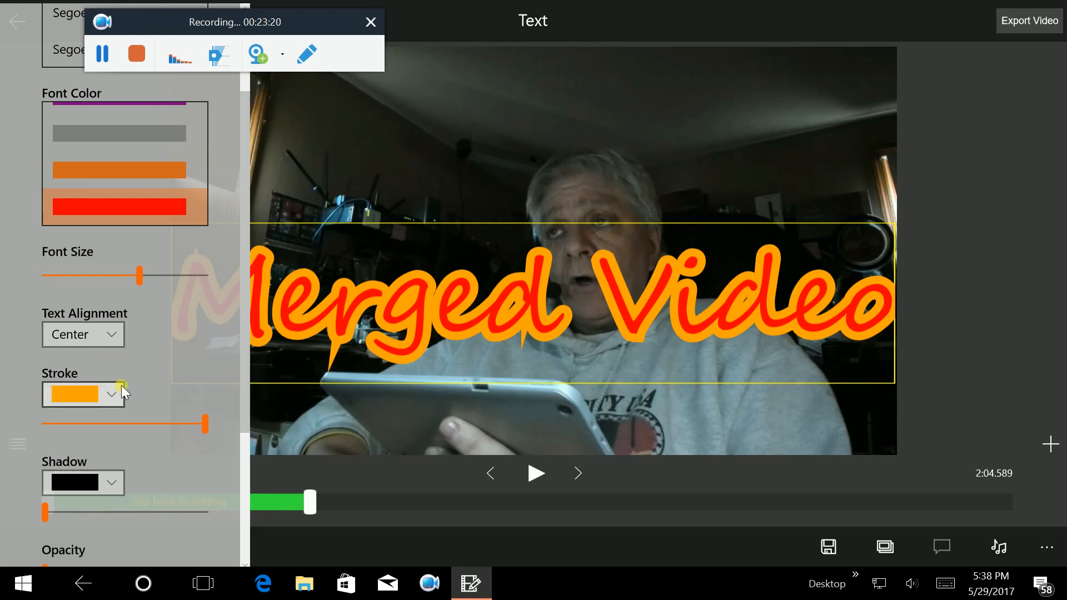
# Increase the text's shadow strength to near maximum and try orange and red shadow colors, ending on black.
pyautogui.scroll(-3, 149, 445)
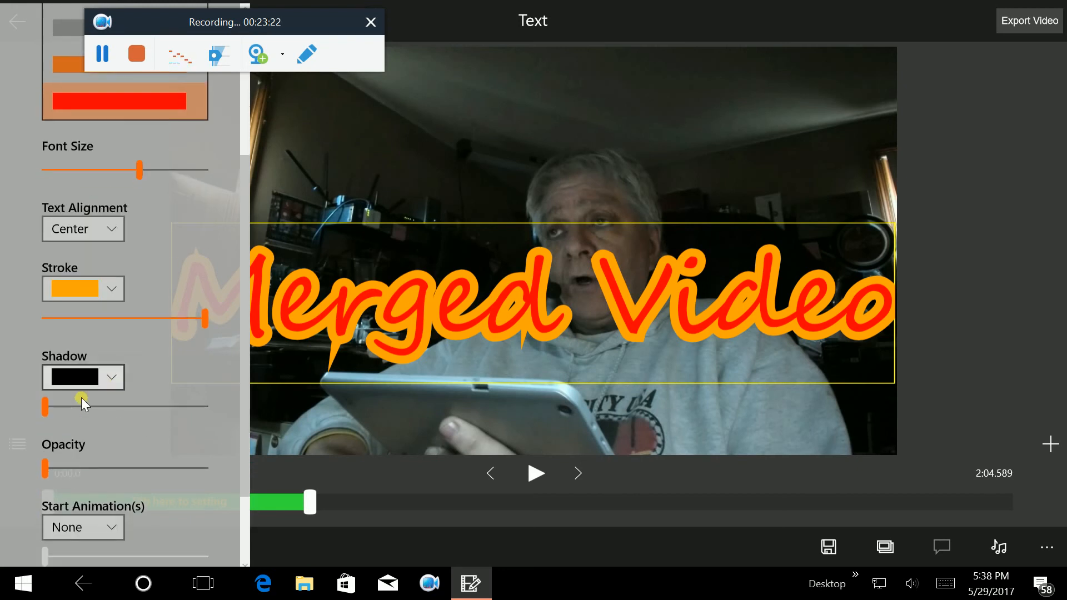
pyautogui.moveTo(46, 409); pyautogui.dragTo(191, 438)
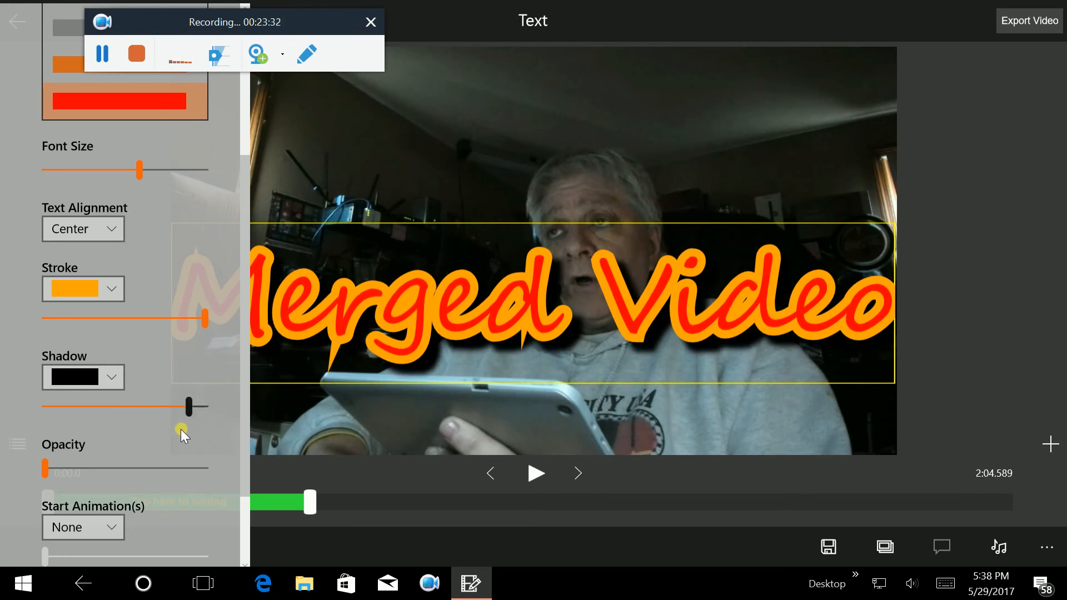
pyautogui.click(114, 377)
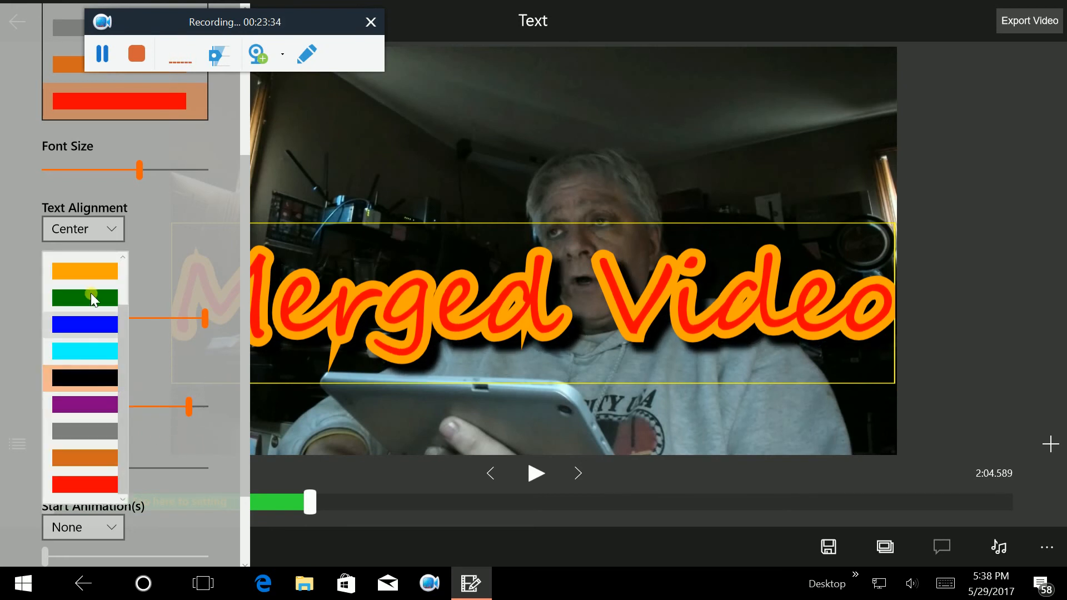
pyautogui.click(95, 269)
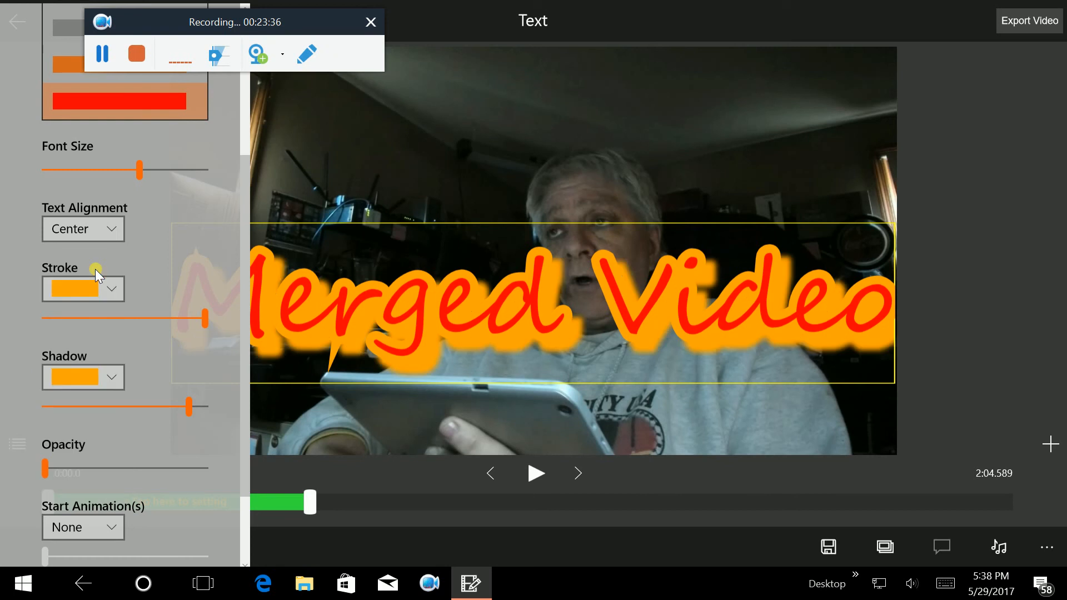
pyautogui.click(113, 377)
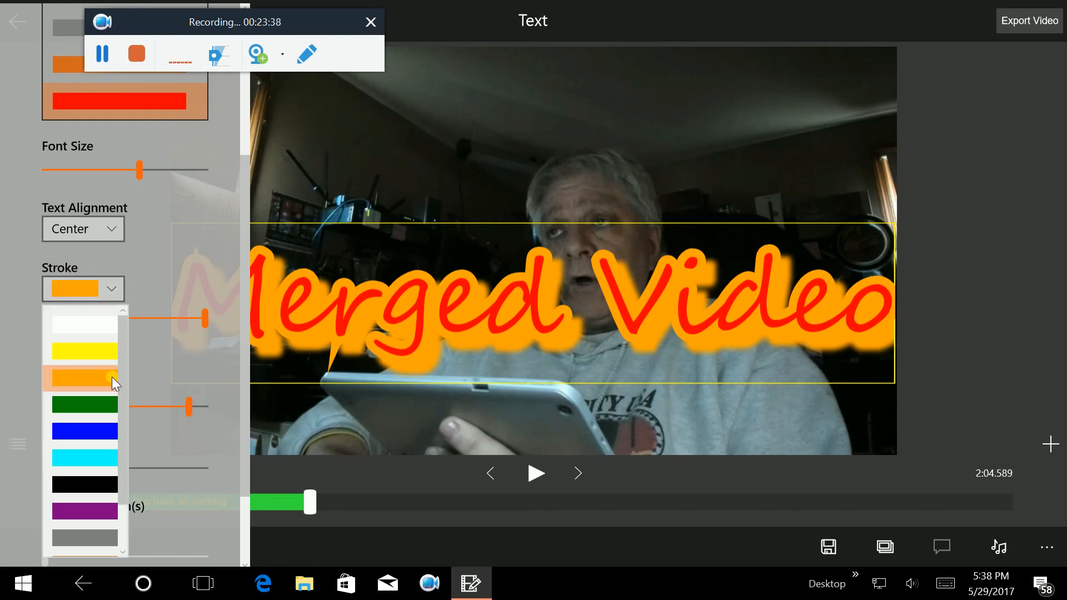
pyautogui.click(97, 485)
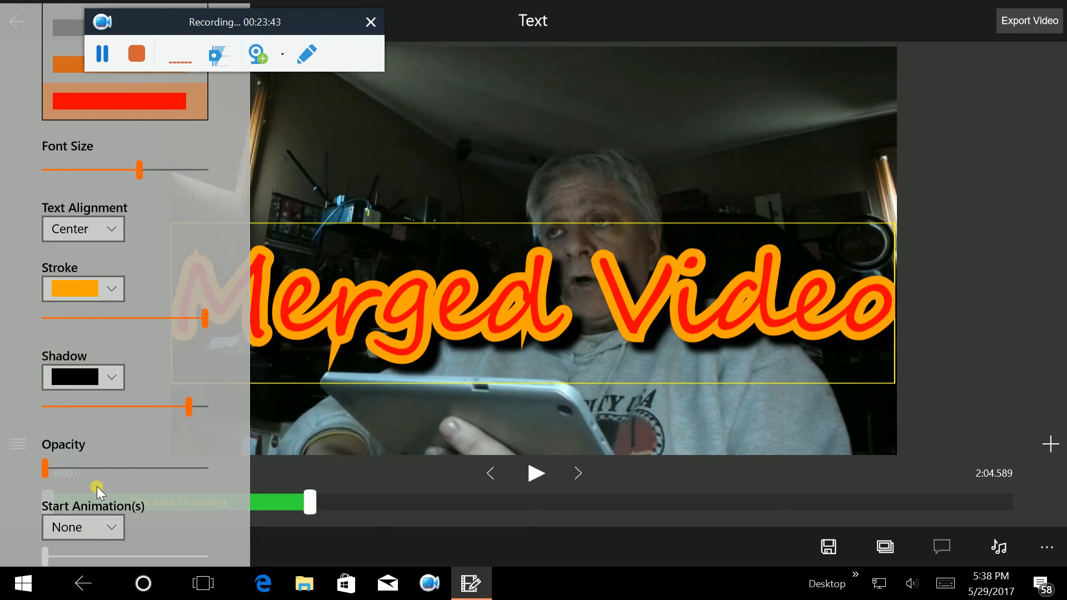
pyautogui.click(111, 380)
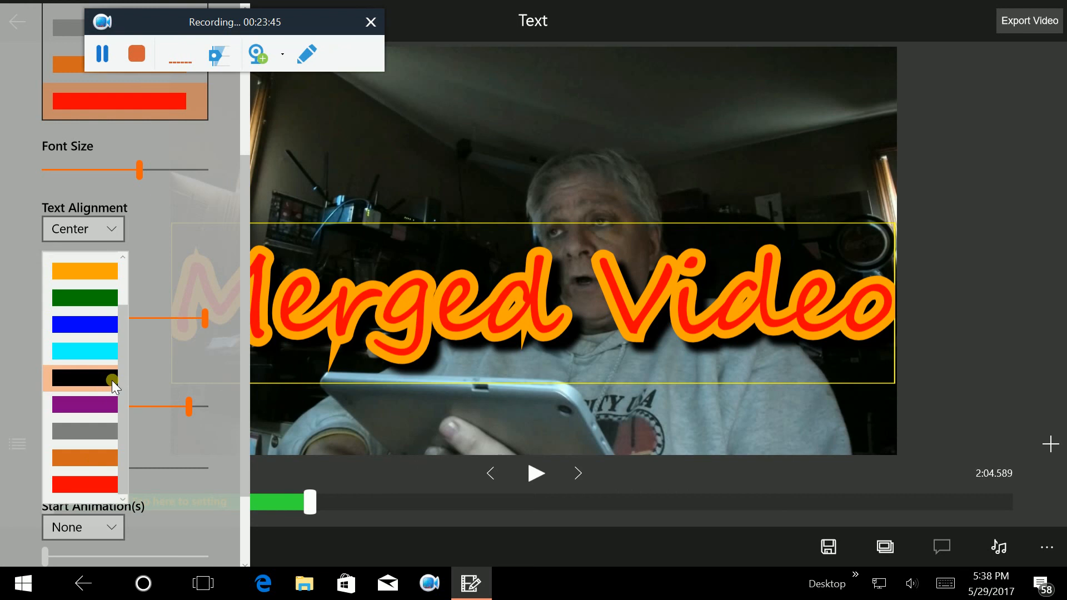
pyautogui.click(85, 481)
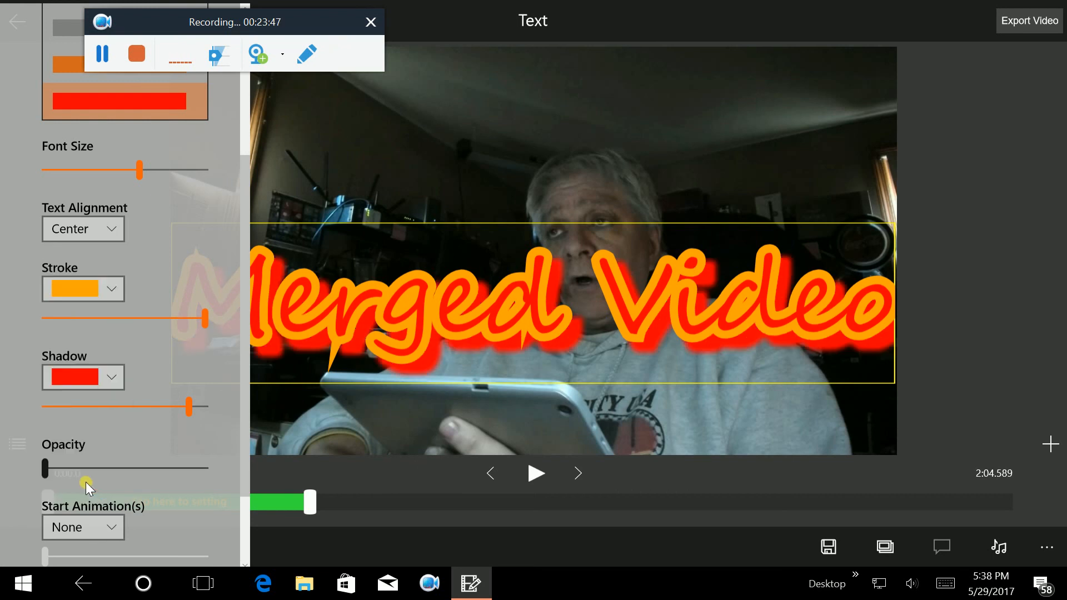
pyautogui.click(116, 375)
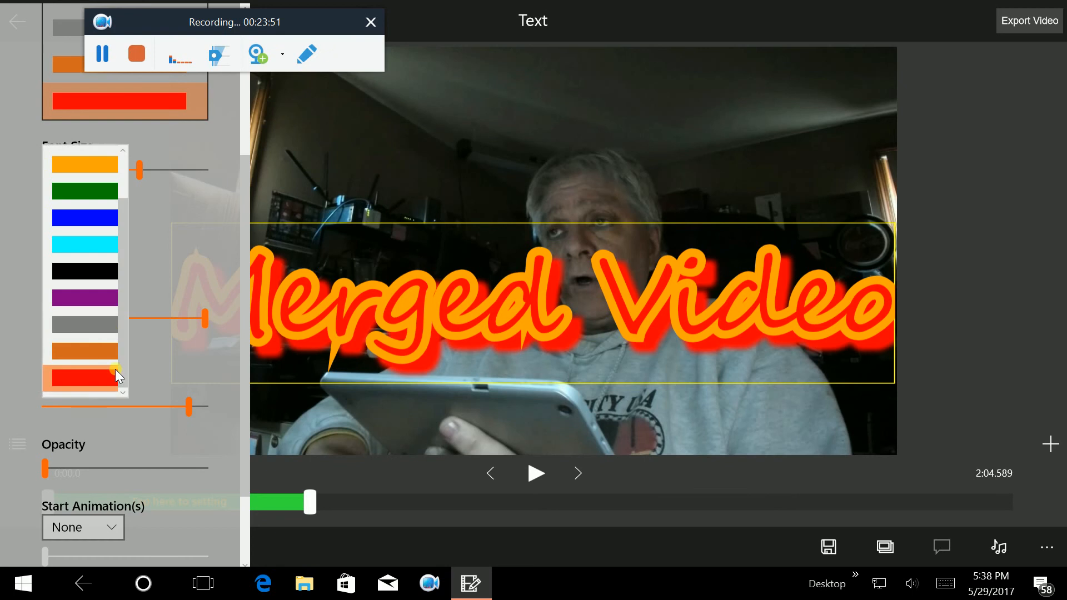
pyautogui.click(104, 269)
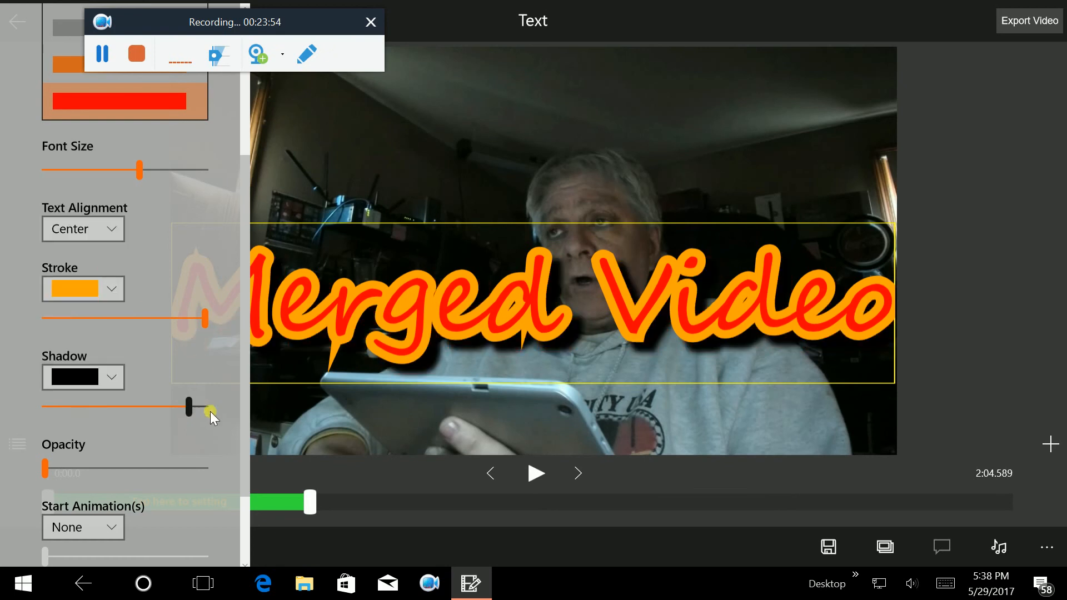
# Set the text's start animation to Fade In and its end animation to Fade Out, both at the maximum slider value.
pyautogui.scroll(-1, 142, 439)
pyautogui.scroll(-3, 142, 439)
pyautogui.moveTo(46, 364); pyautogui.dragTo(42, 394)
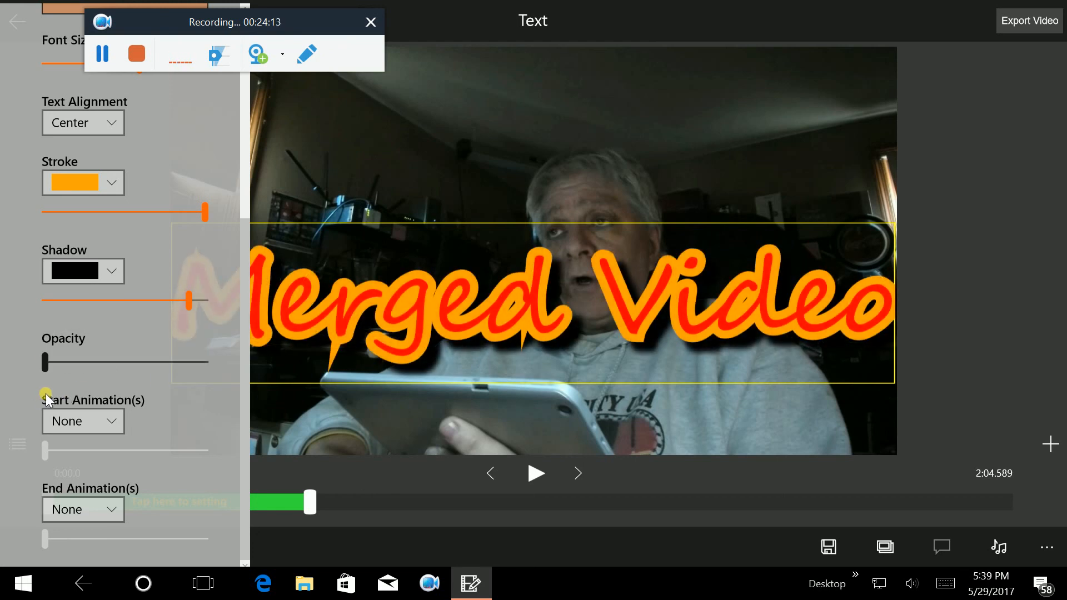
pyautogui.click(113, 421)
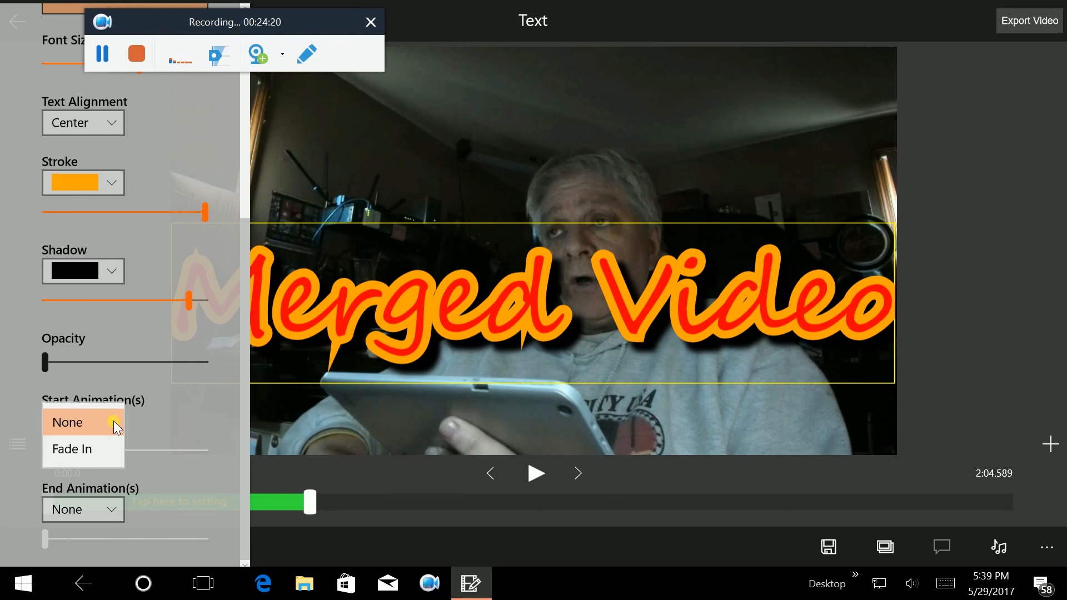
pyautogui.click(99, 448)
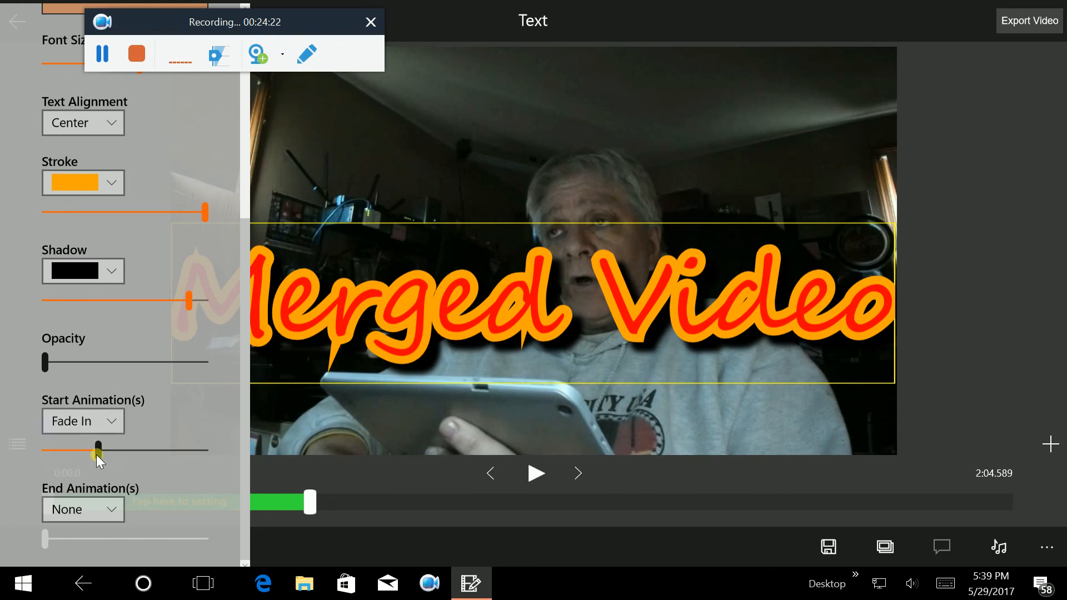
pyautogui.moveTo(94, 451); pyautogui.dragTo(223, 468)
pyautogui.click(107, 510)
pyautogui.click(106, 536)
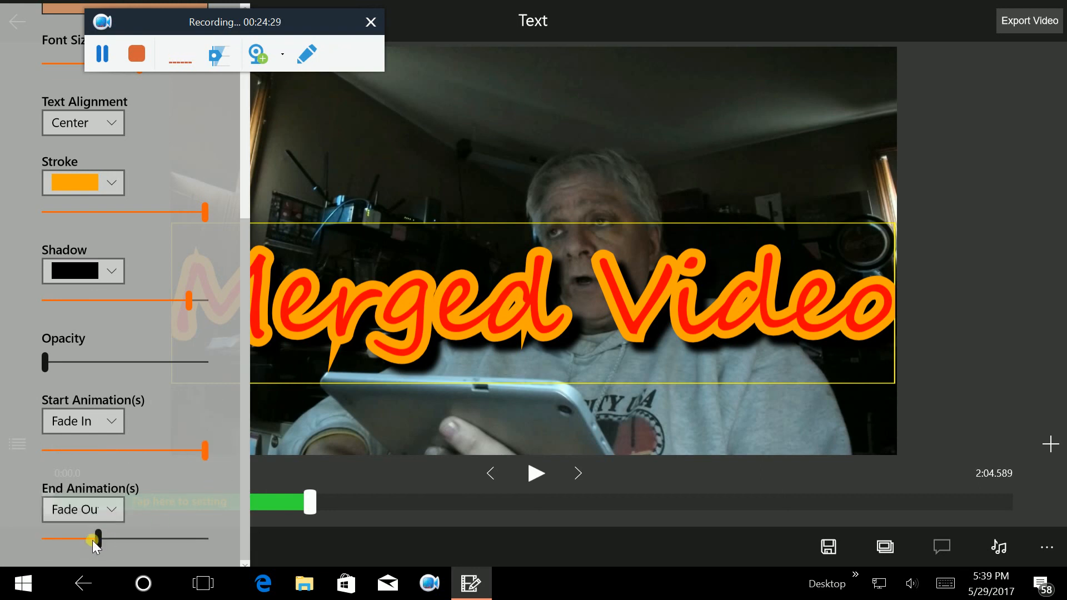
pyautogui.moveTo(99, 537); pyautogui.dragTo(236, 534)
# Close the text settings and move the "Merged Video" text down to the bottom edge of the video frame.
pyautogui.scroll(6, 152, 412)
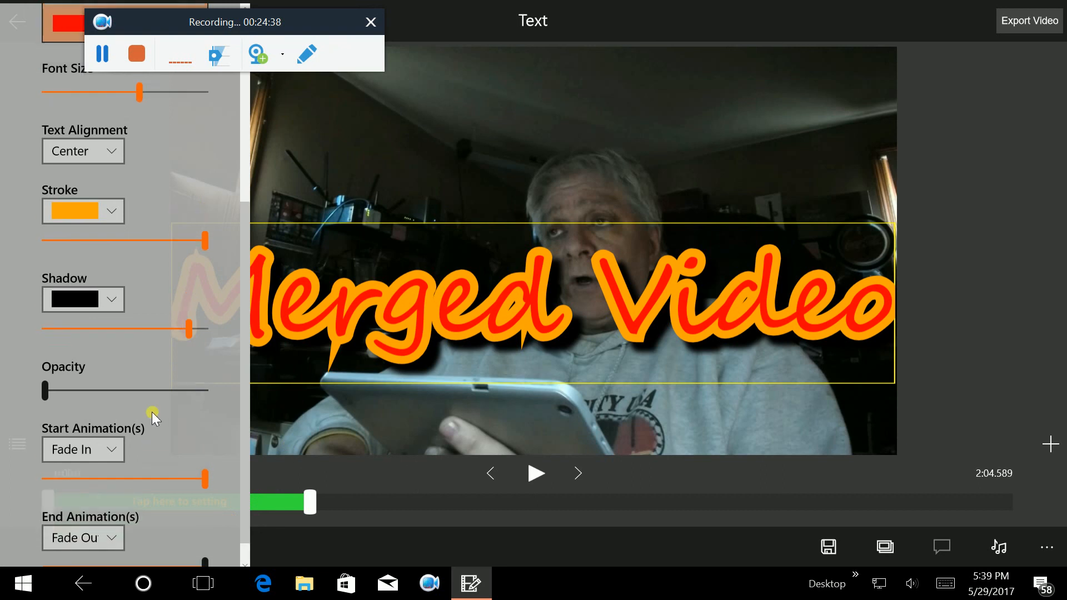
pyautogui.click(379, 421)
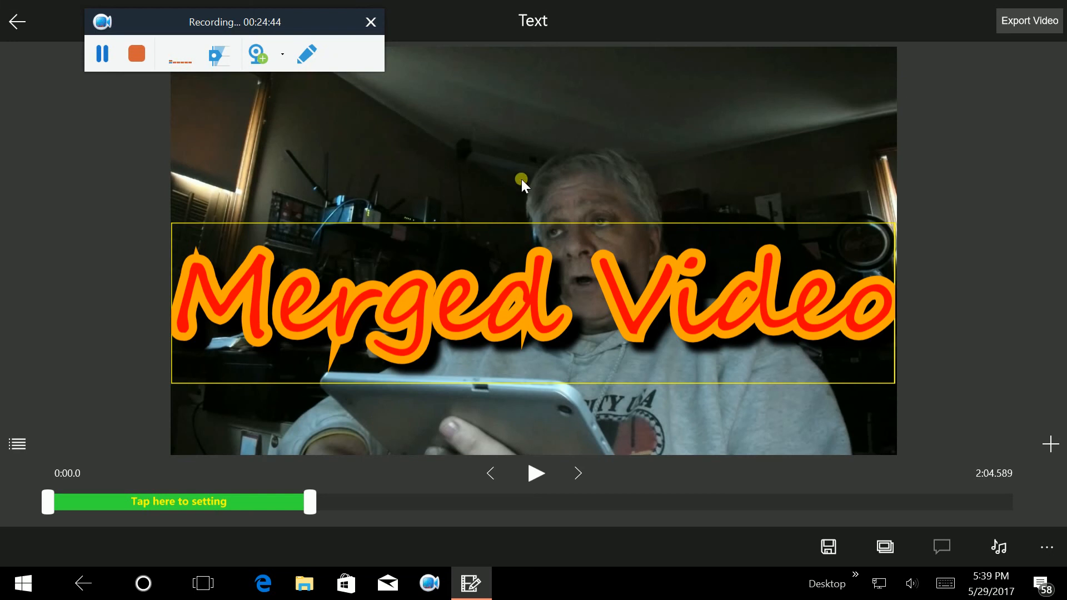
pyautogui.moveTo(508, 242); pyautogui.dragTo(541, 308)
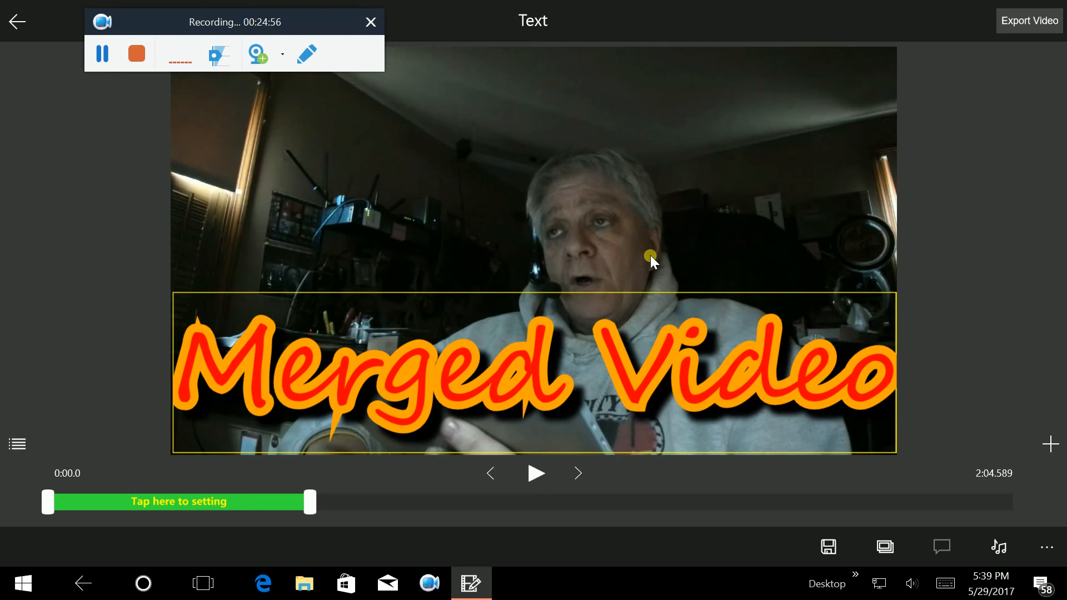
# Dismiss the Ring notification and switch from the text editor to the Music editor.
pyautogui.click(1049, 548)
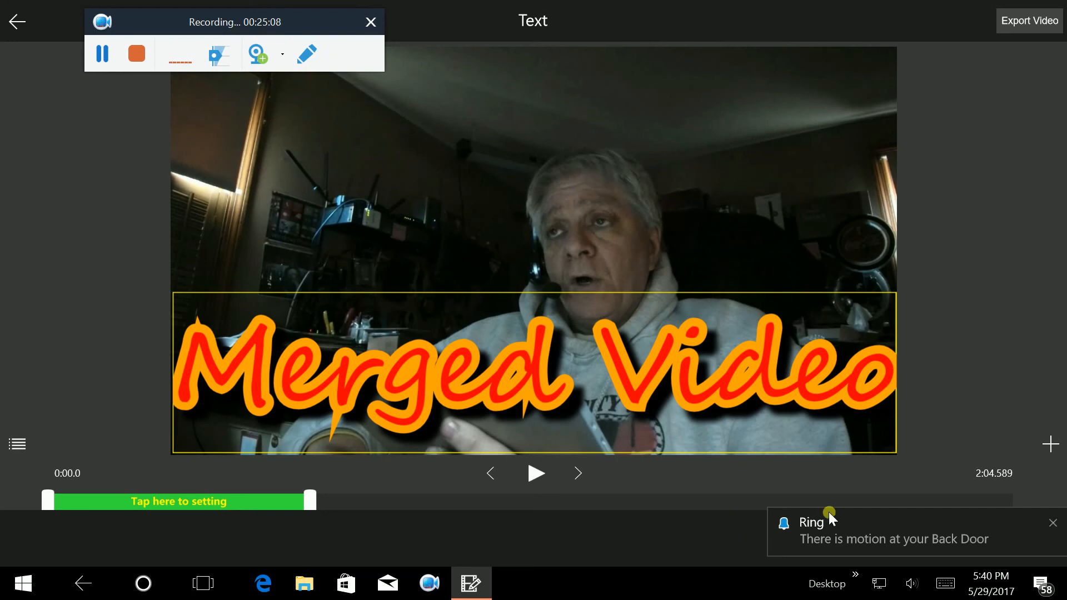
pyautogui.click(1050, 523)
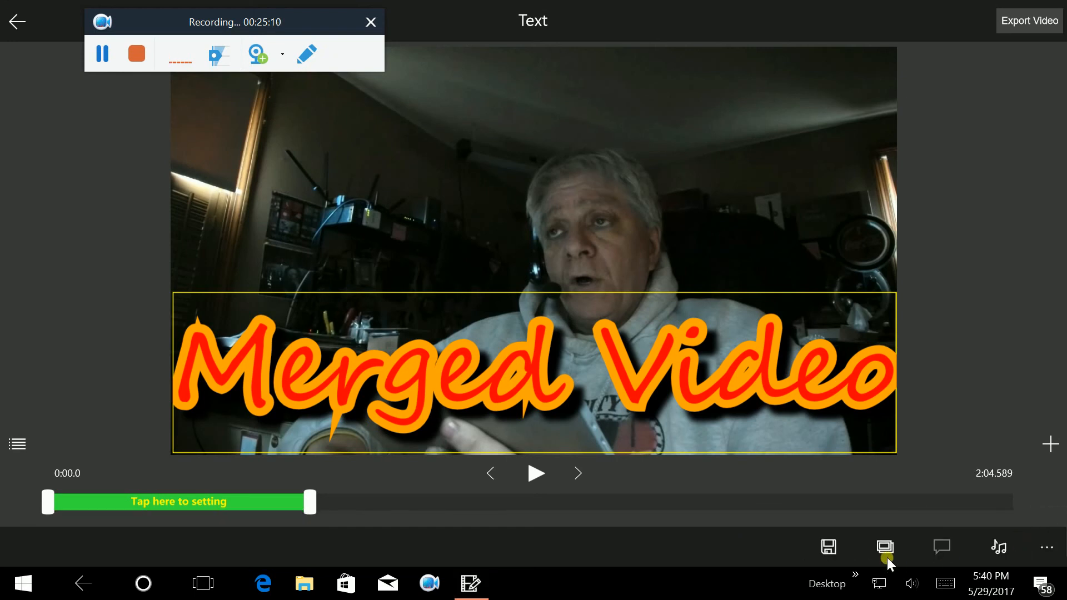
pyautogui.click(1050, 540)
pyautogui.click(885, 533)
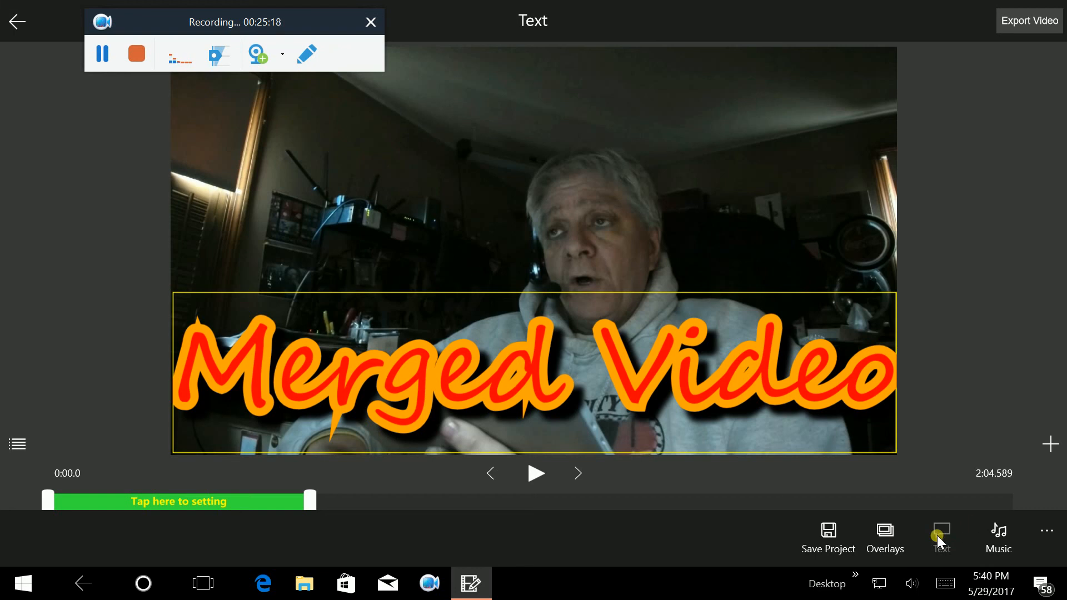
pyautogui.click(995, 535)
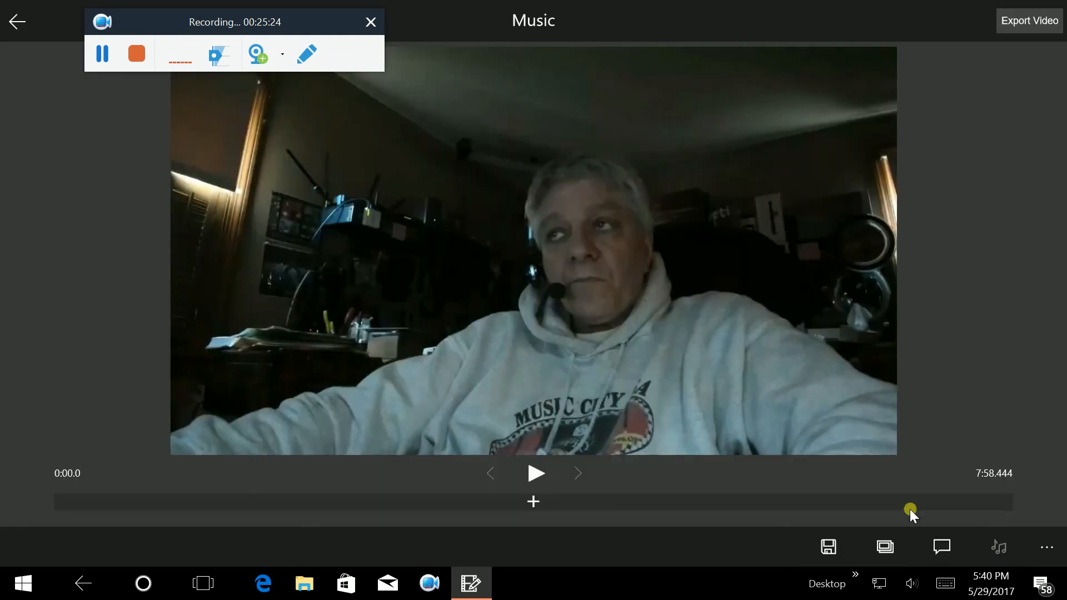
# Add the library track "Stepping on the rainy street" as background music across the whole video.
pyautogui.click(533, 501)
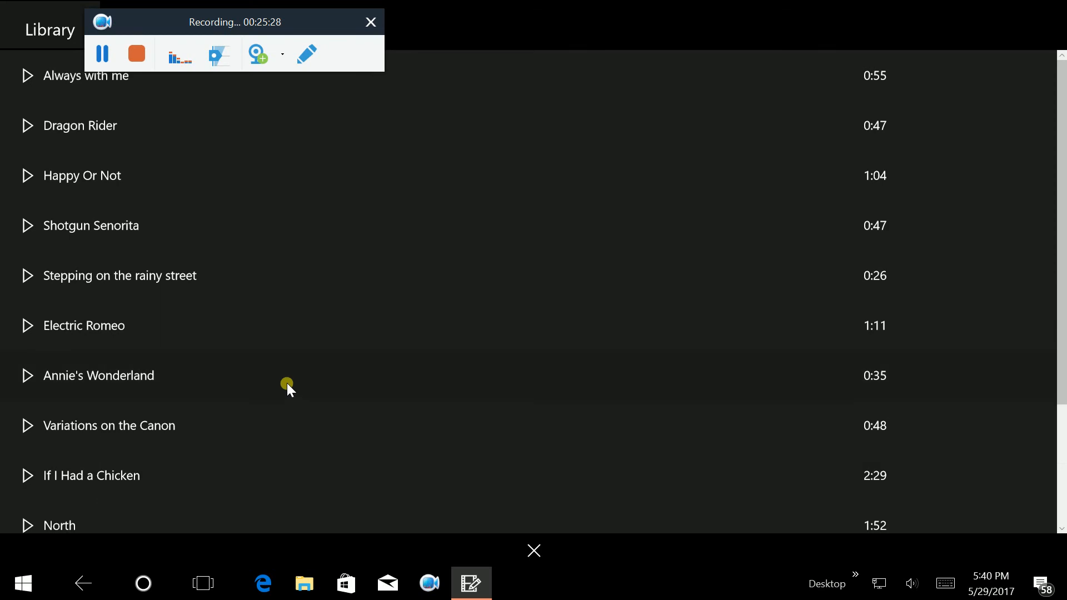
pyautogui.scroll(-3, 287, 382)
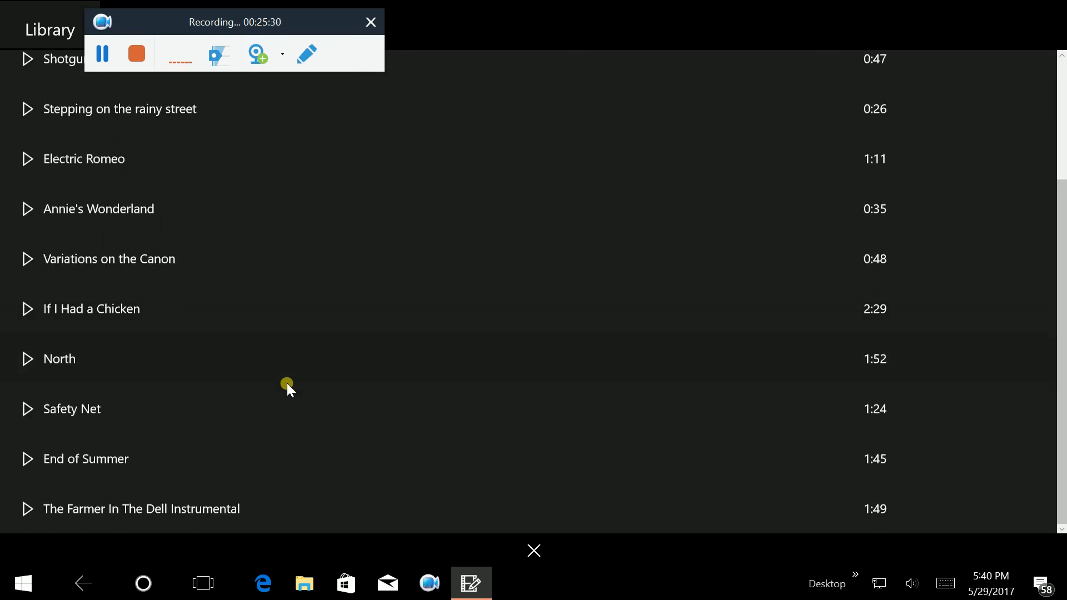
pyautogui.scroll(3, 286, 382)
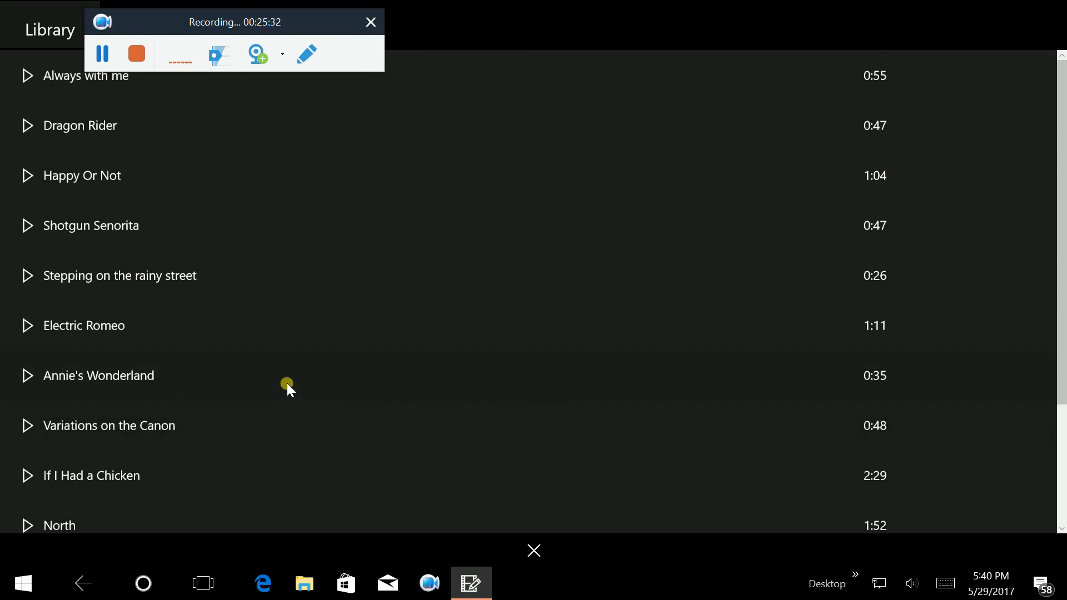
pyautogui.click(170, 275)
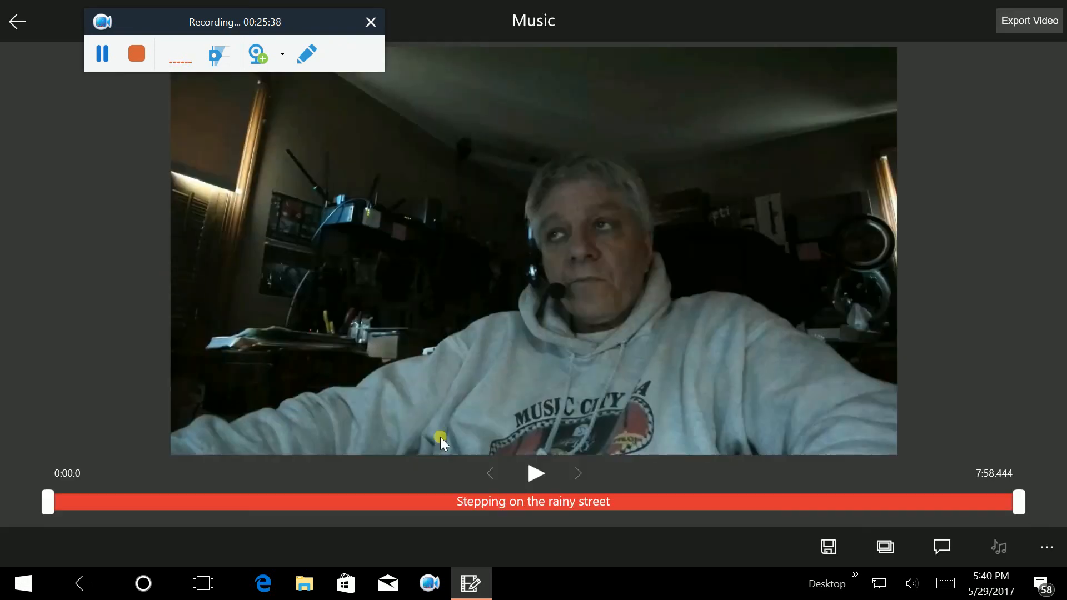
# Enable Fade-In and Fade-Out for the "Stepping on the rainy street" music clip and close its settings.
pyautogui.click(532, 502)
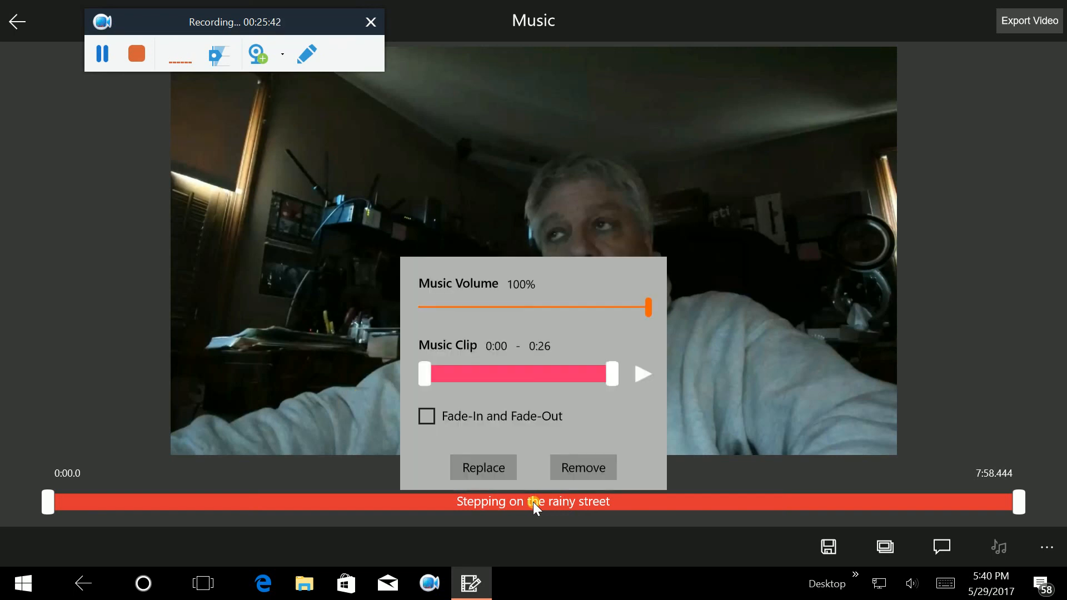
pyautogui.click(426, 417)
pyautogui.moveTo(610, 372)
pyautogui.mouseDown()
pyautogui.moveTo(512, 377)
pyautogui.moveTo(609, 381)
pyautogui.mouseUp()
pyautogui.click(723, 365)
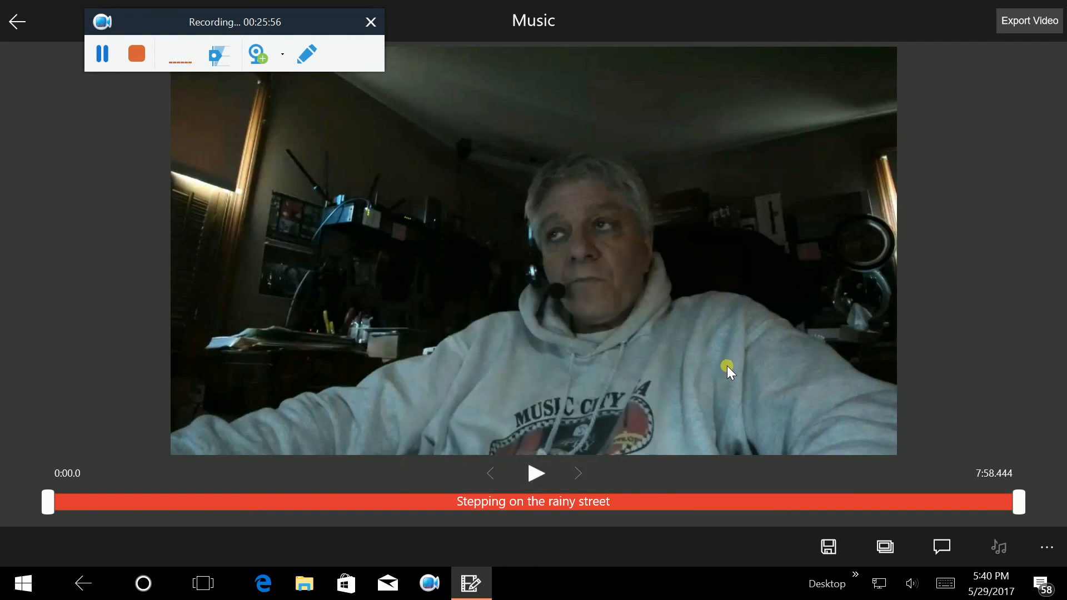
# Preview the video with its text and music, skip ahead to about the two-minute mark, and stop playback.
pyautogui.click(536, 473)
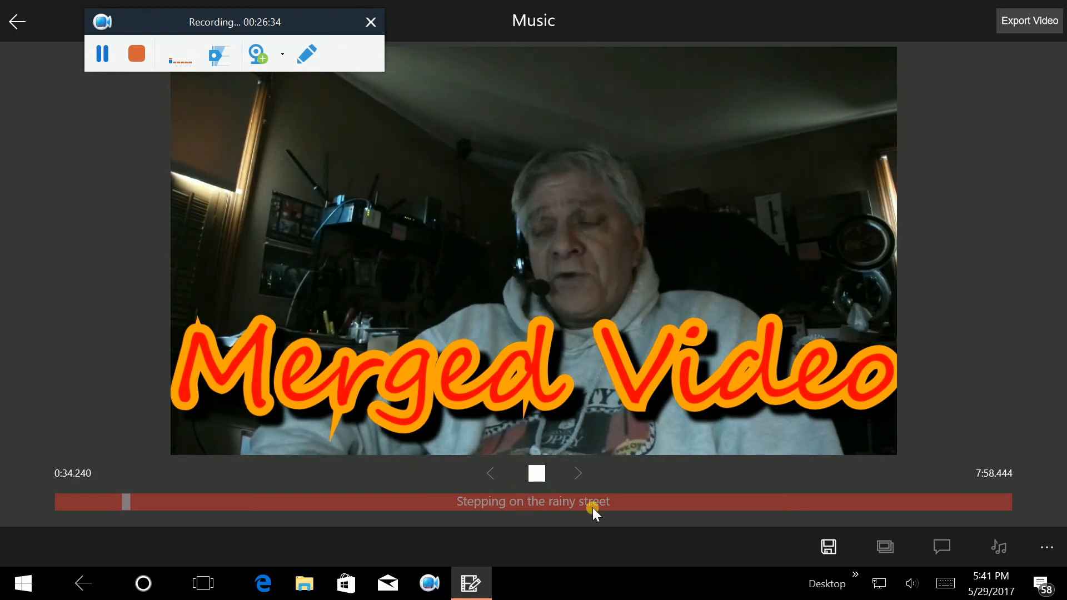
pyautogui.moveTo(122, 509); pyautogui.dragTo(300, 515)
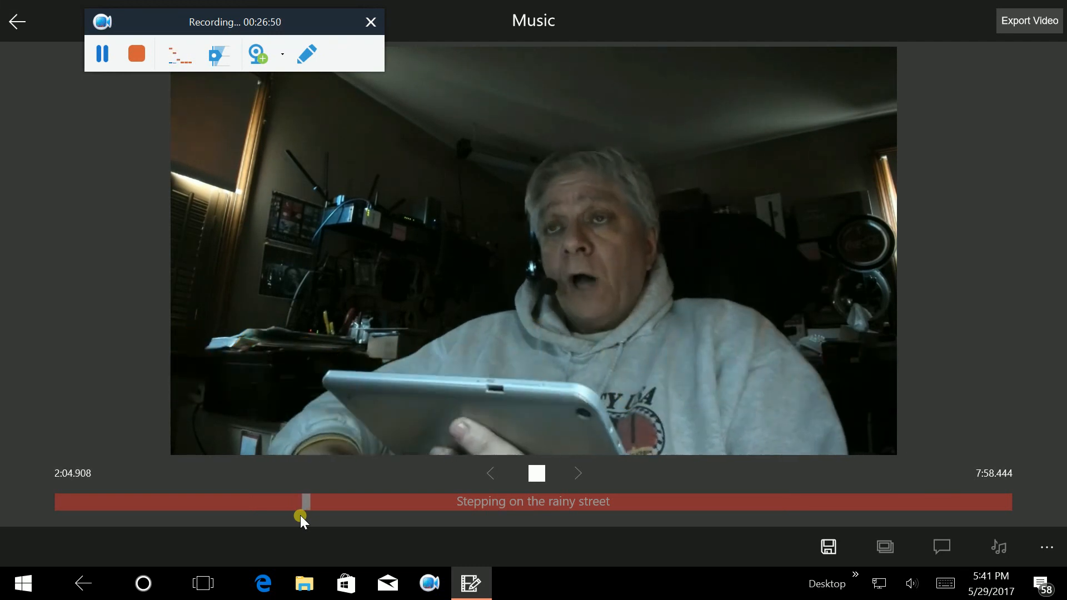
pyautogui.click(541, 469)
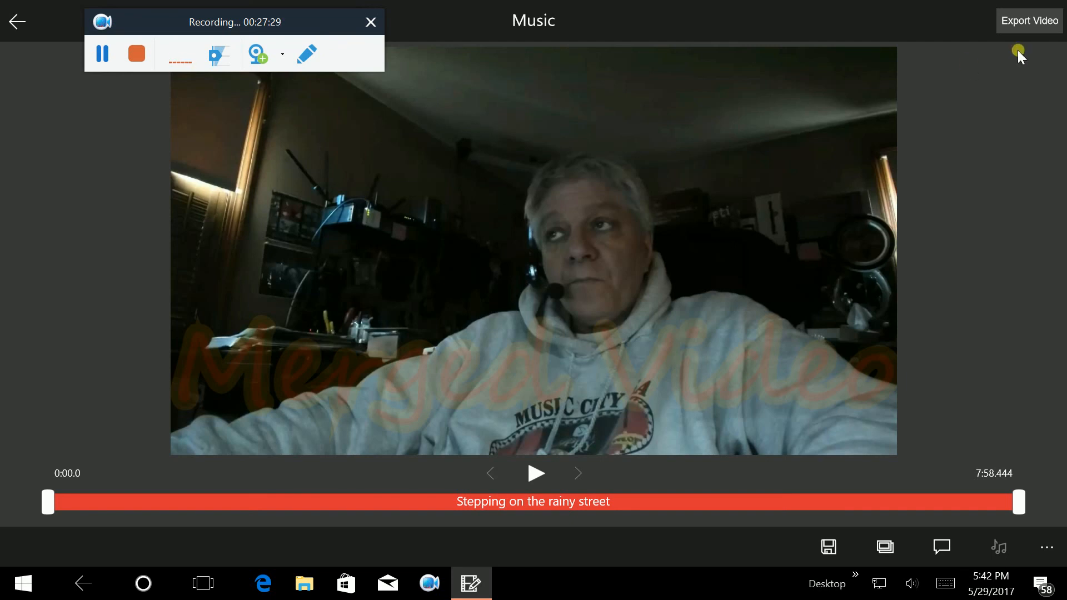
# Export the project as an MP4 with the file name "Final video", keeping the other export settings.
pyautogui.click(1021, 25)
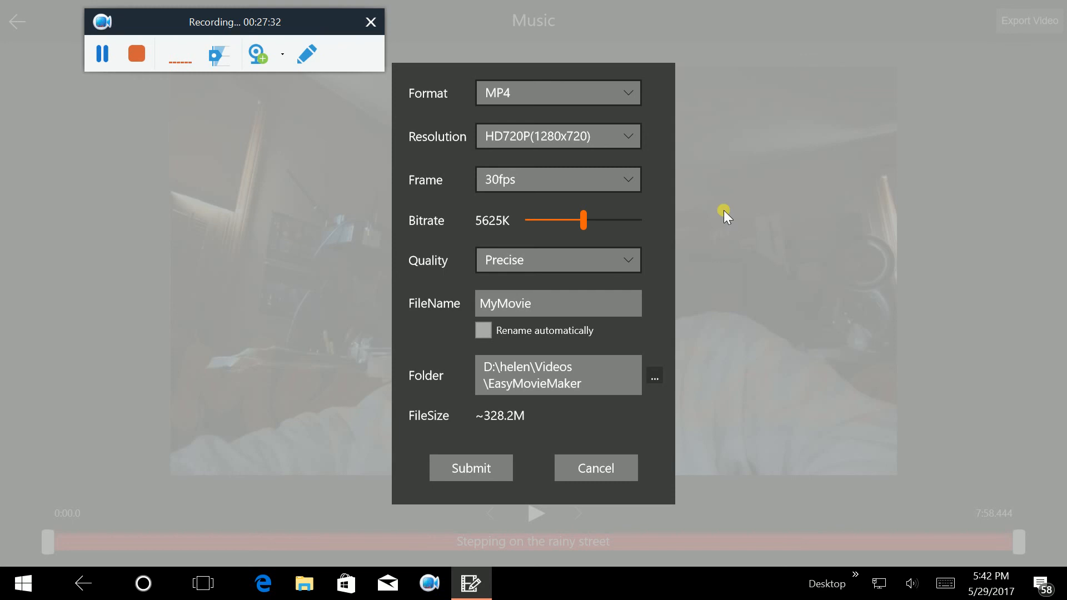
pyautogui.click(581, 304)
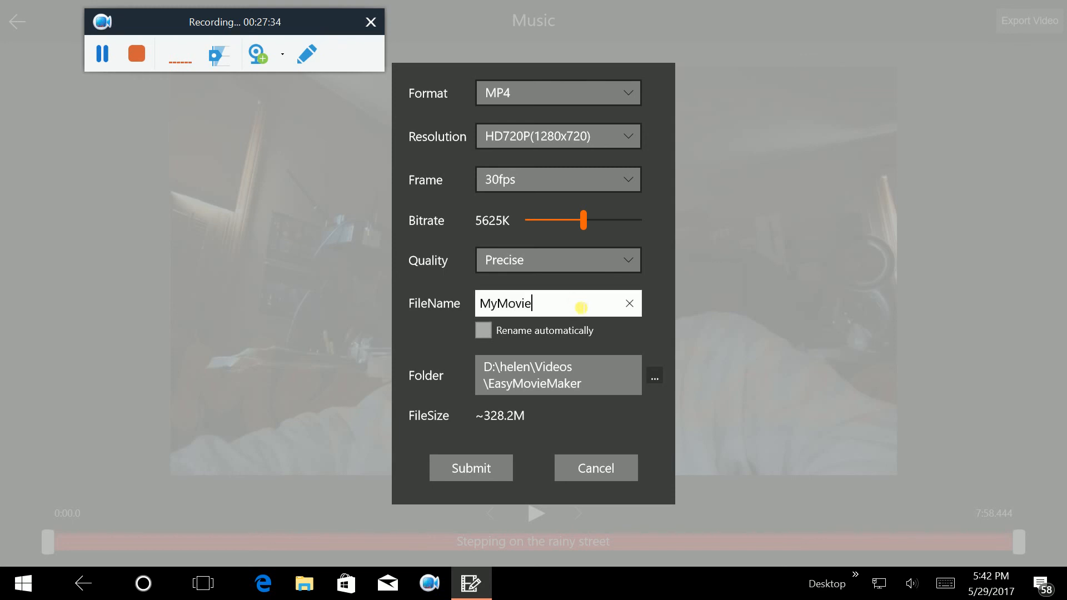
pyautogui.click(531, 312)
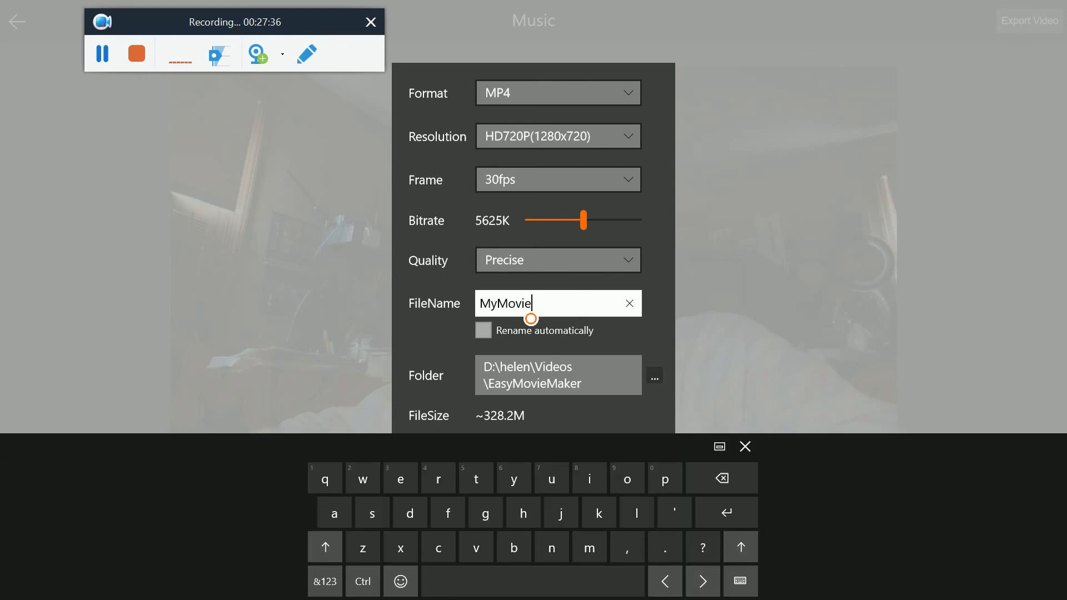
pyautogui.press('BackSpace')
pyautogui.press('BackSpace')
pyautogui.press('BackSpace')
pyautogui.press('BackSpace')
pyautogui.press('BackSpace')
pyautogui.press('BackSpace')
pyautogui.press('BackSpace')
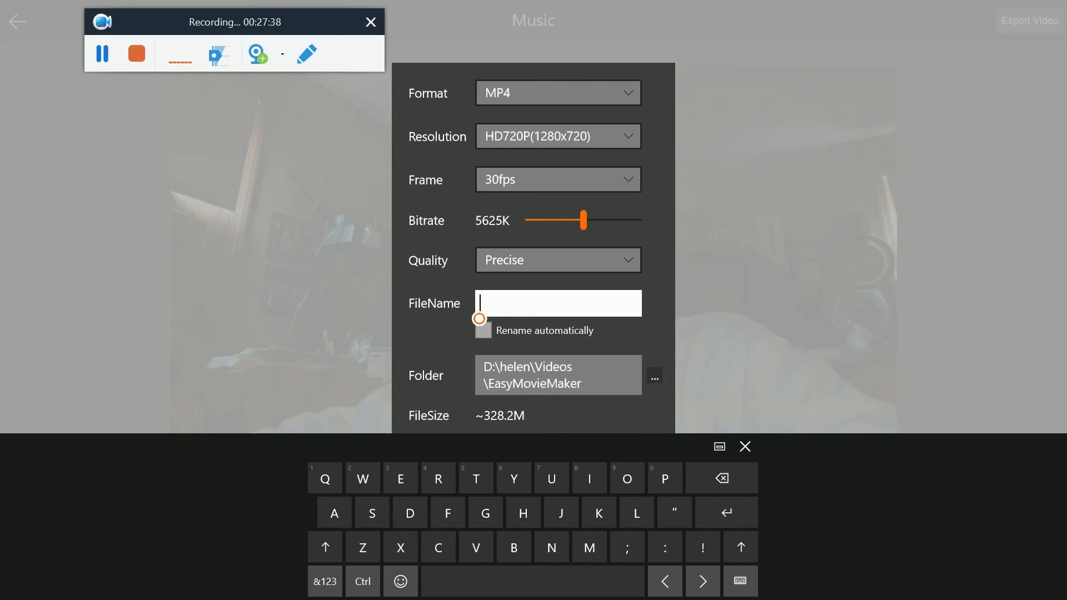
pyautogui.write('Fina')
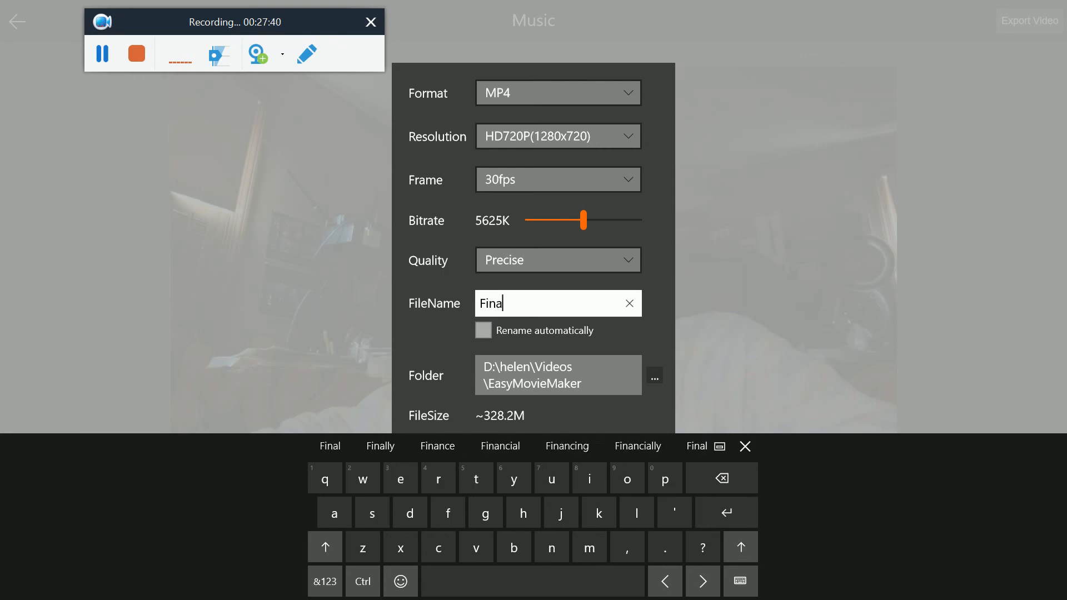
pyautogui.write('l vi')
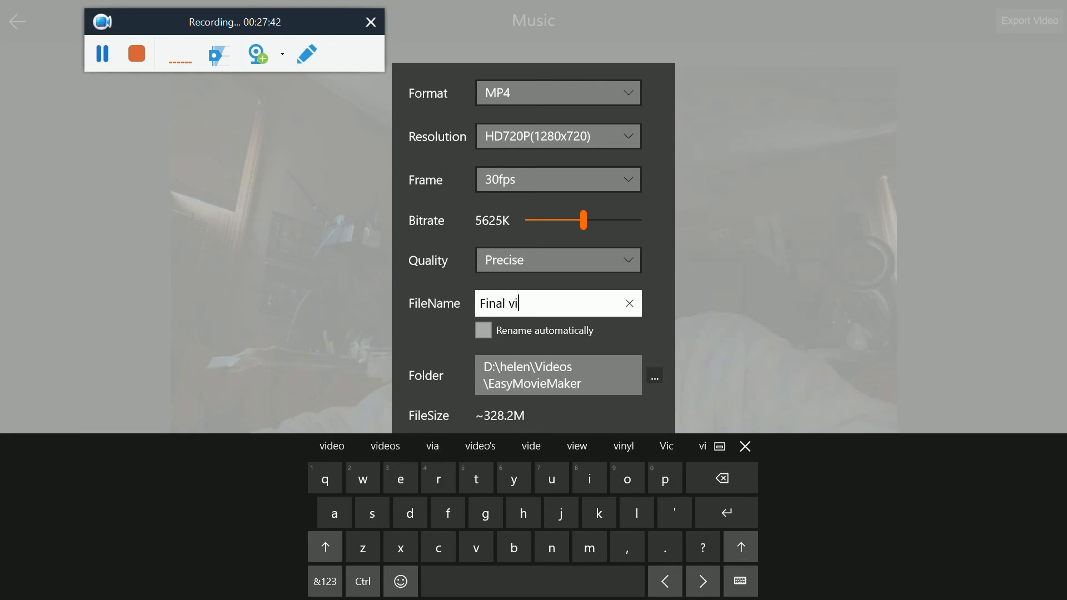
pyautogui.write('deo')
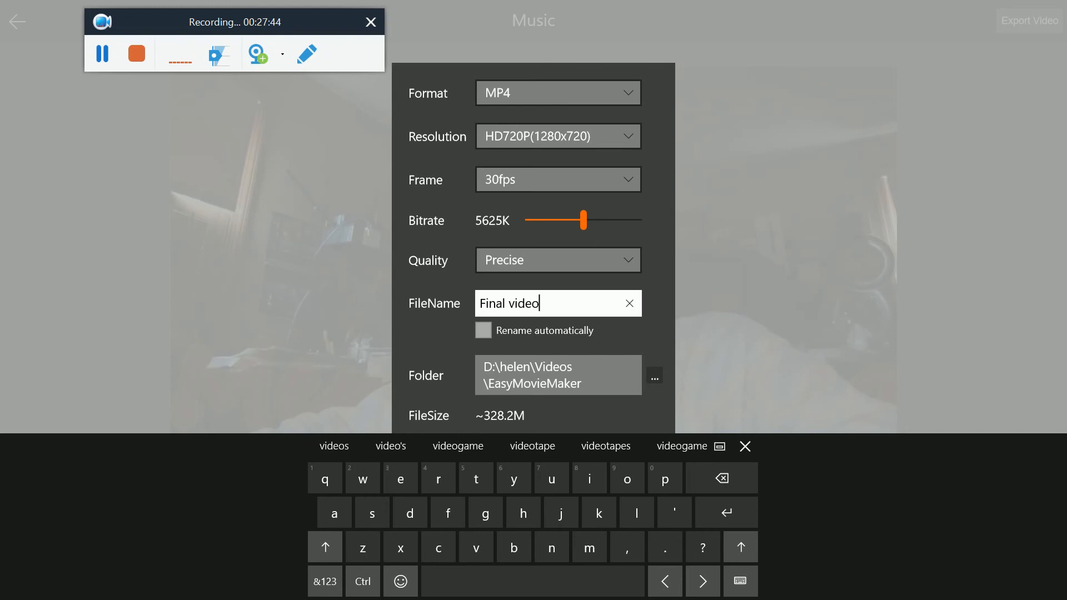
pyautogui.click(745, 446)
pyautogui.click(489, 469)
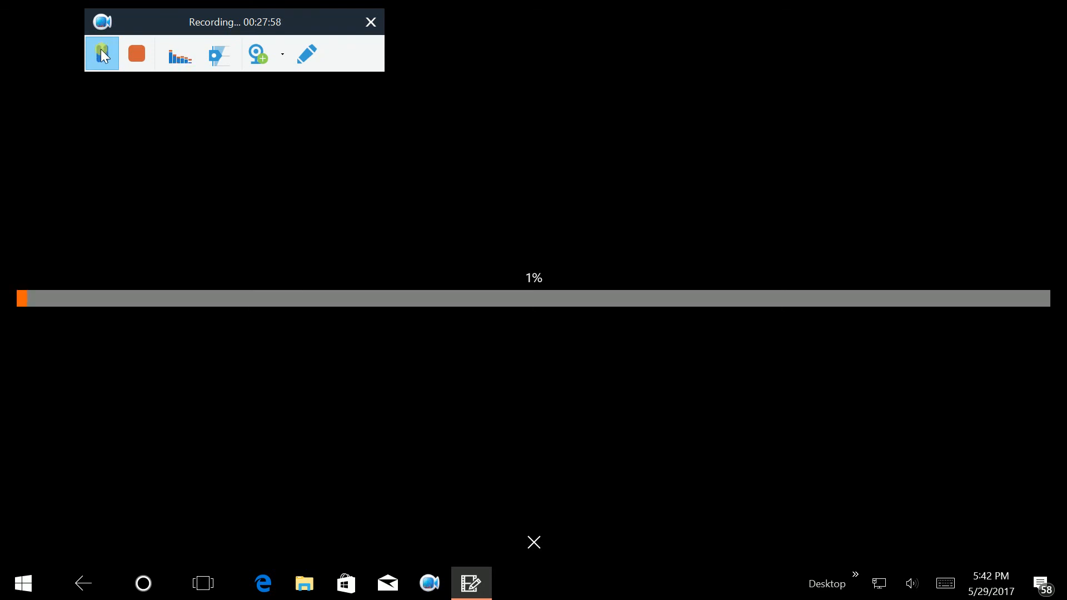
pyautogui.click(103, 54)
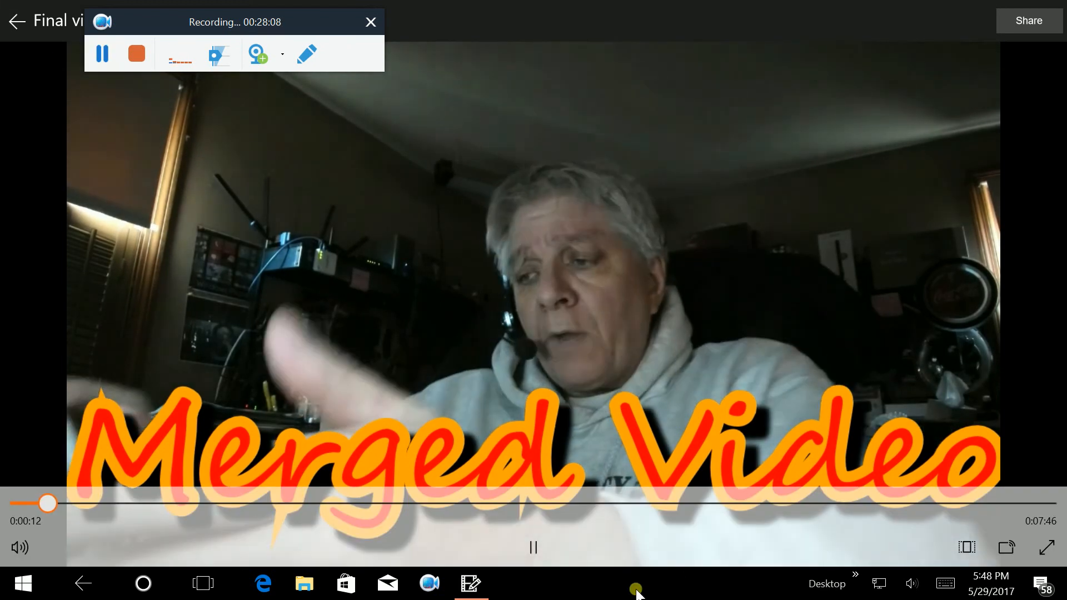
# Pause playback of the exported "Final video" and return to the home screen.
pyautogui.click(532, 547)
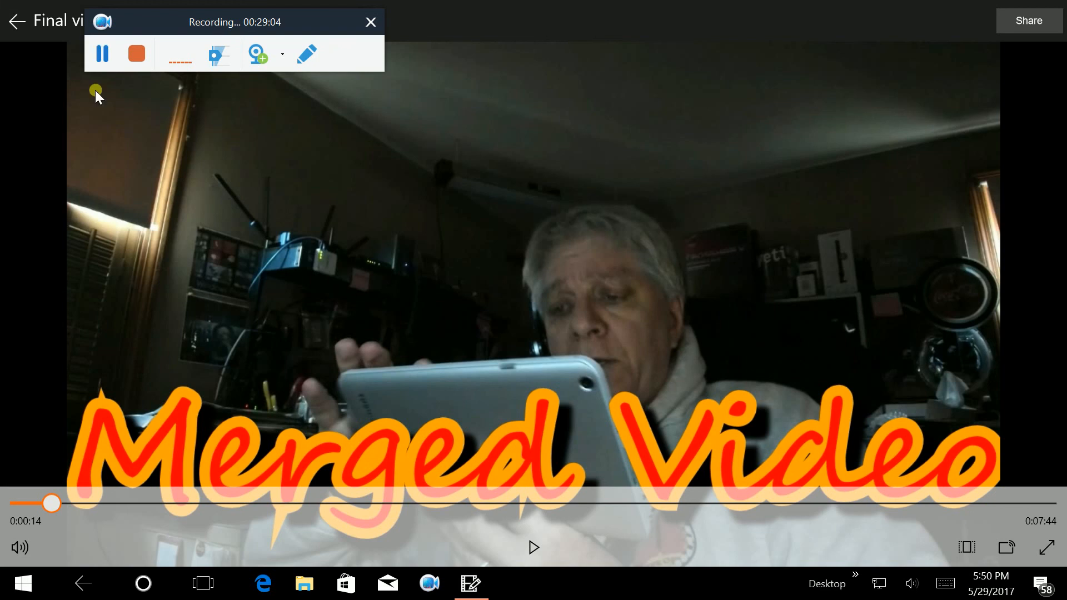
pyautogui.click(13, 22)
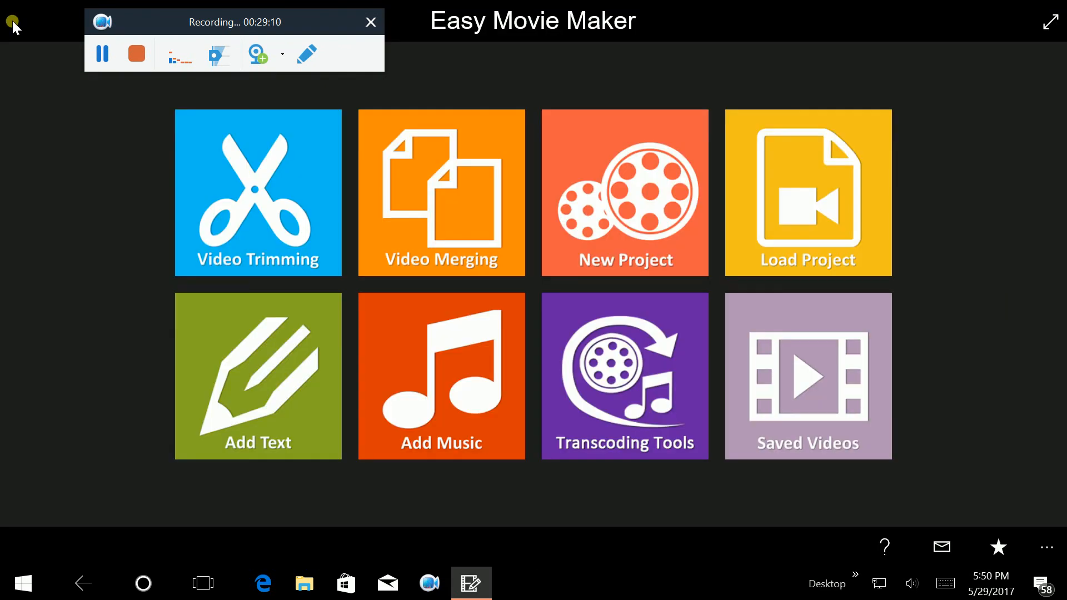